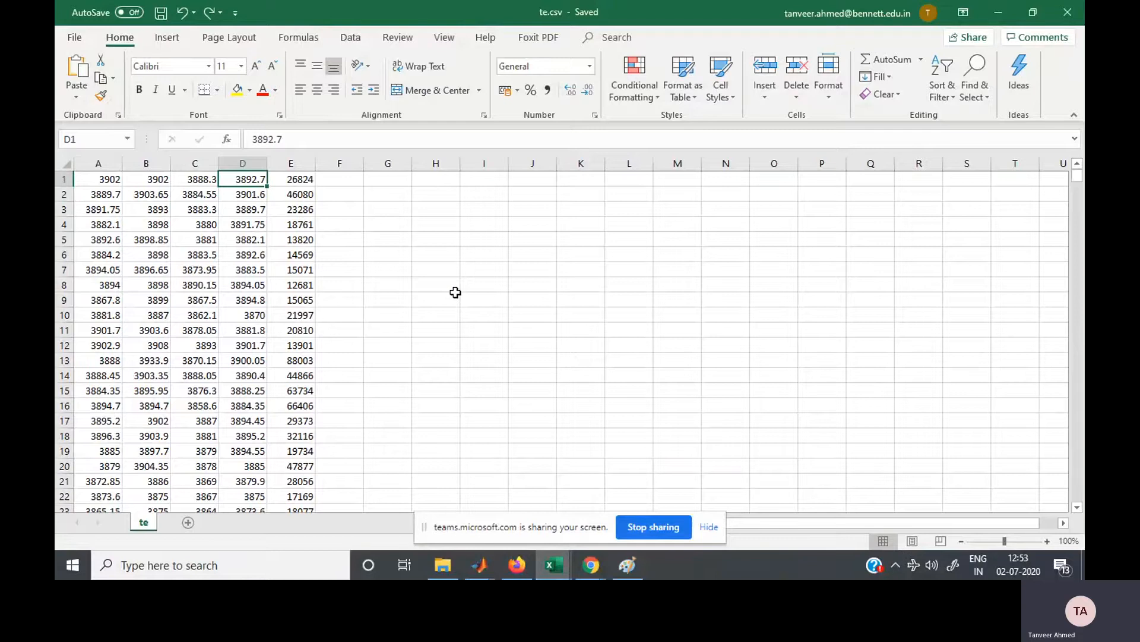
Examine the column D values in te.csv from the first row to the end of the data.
key("ctrl+shift+Down")
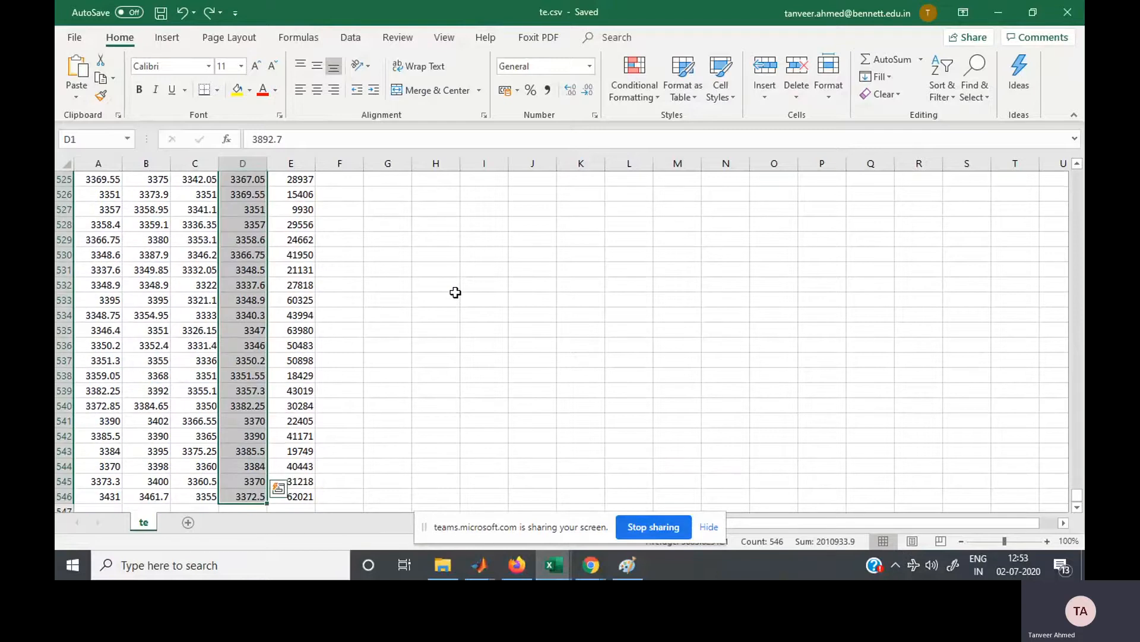
key("ctrl+shift+Up")
key("Down")
key("Down")
key("Down")
key("Down")
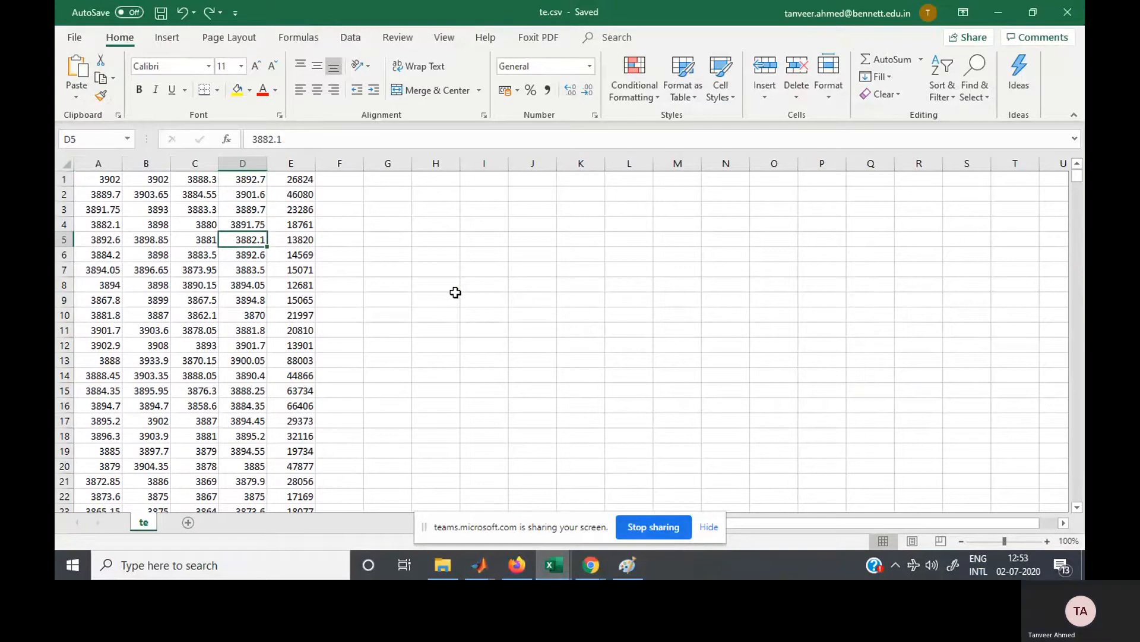
left_click(712, 527)
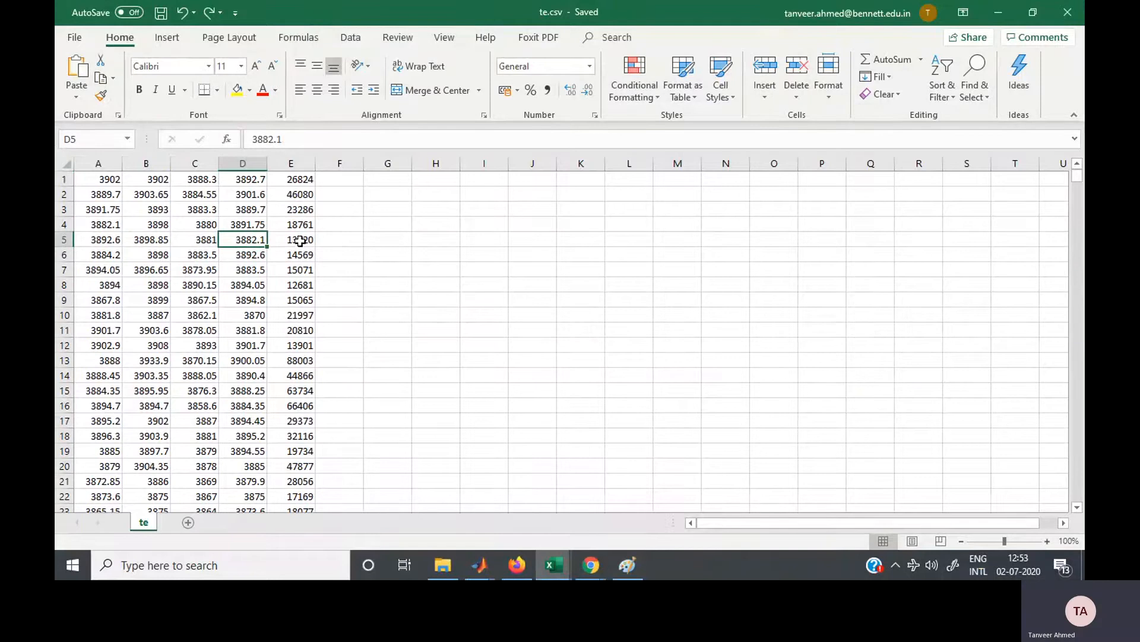
left_click(243, 183)
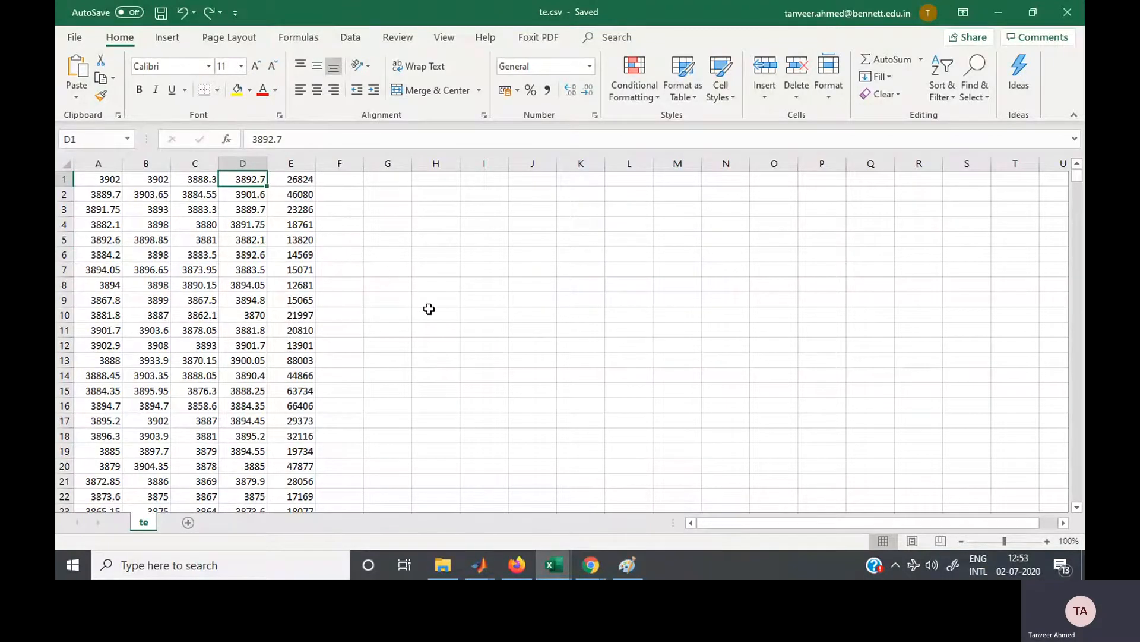
left_click(291, 330)
left_click(261, 331)
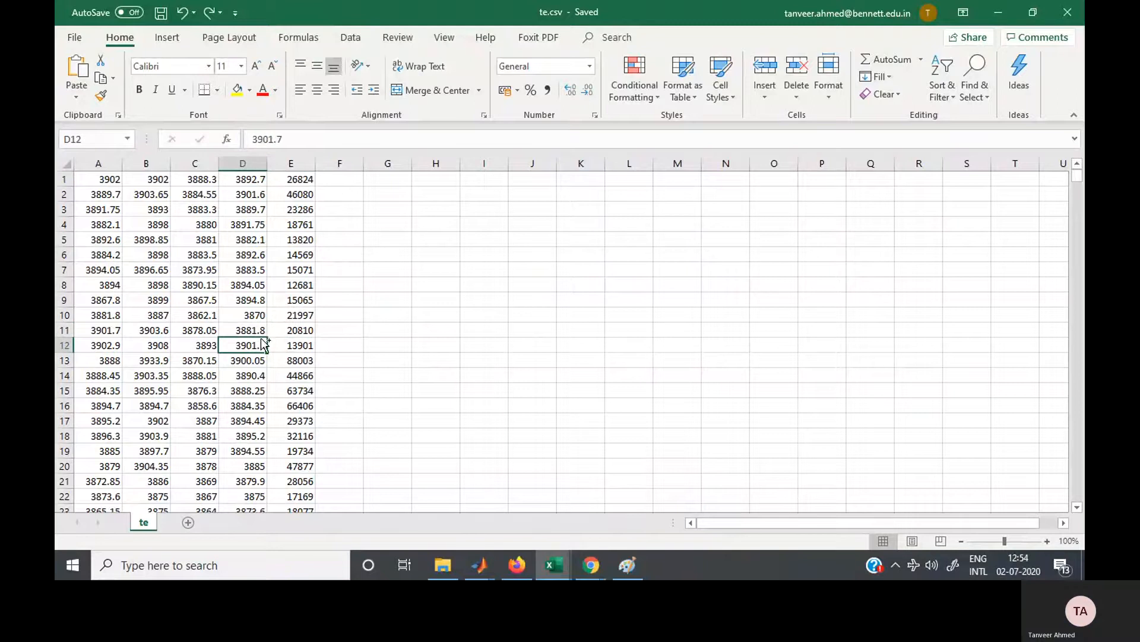
key("ctrl+Down")
key("Down")
key("Down")
key("Down")
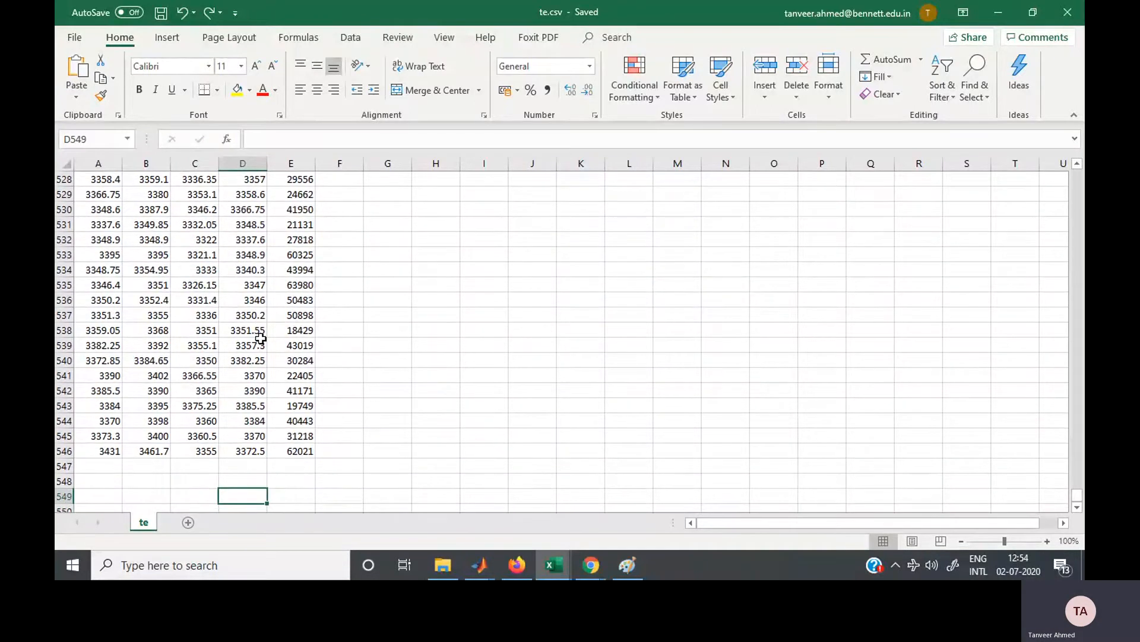
left_click(261, 470)
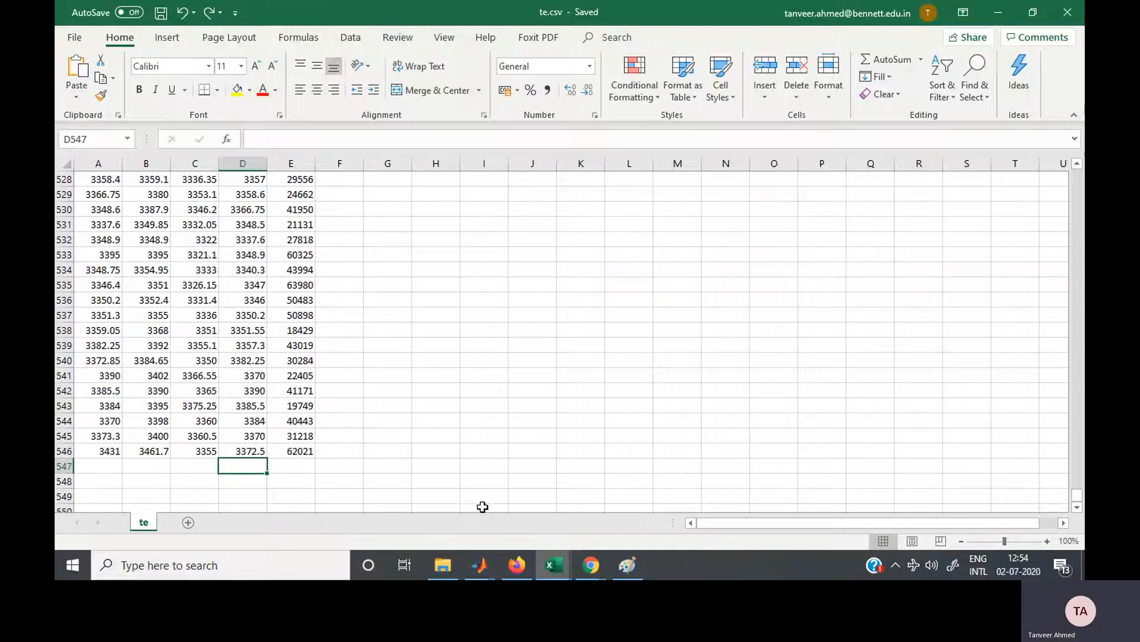
Switch to MATLAB and comment out the lms algorithm line with mu 0.09 in testnew.m.
left_click(492, 562)
left_click(448, 501)
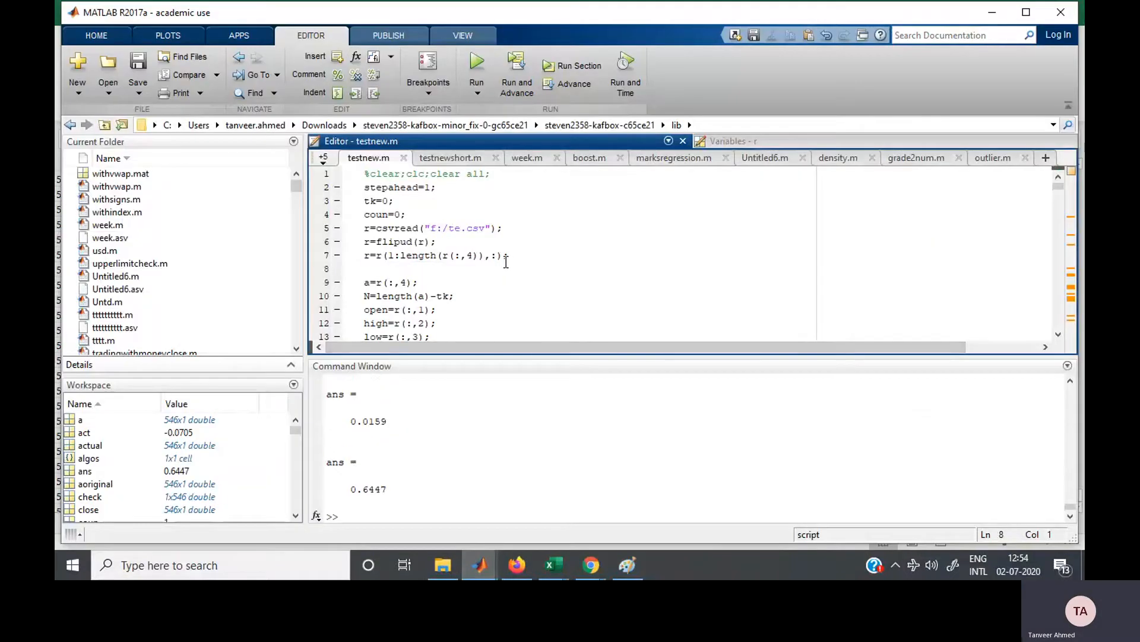
scroll(506, 262, "down", 13)
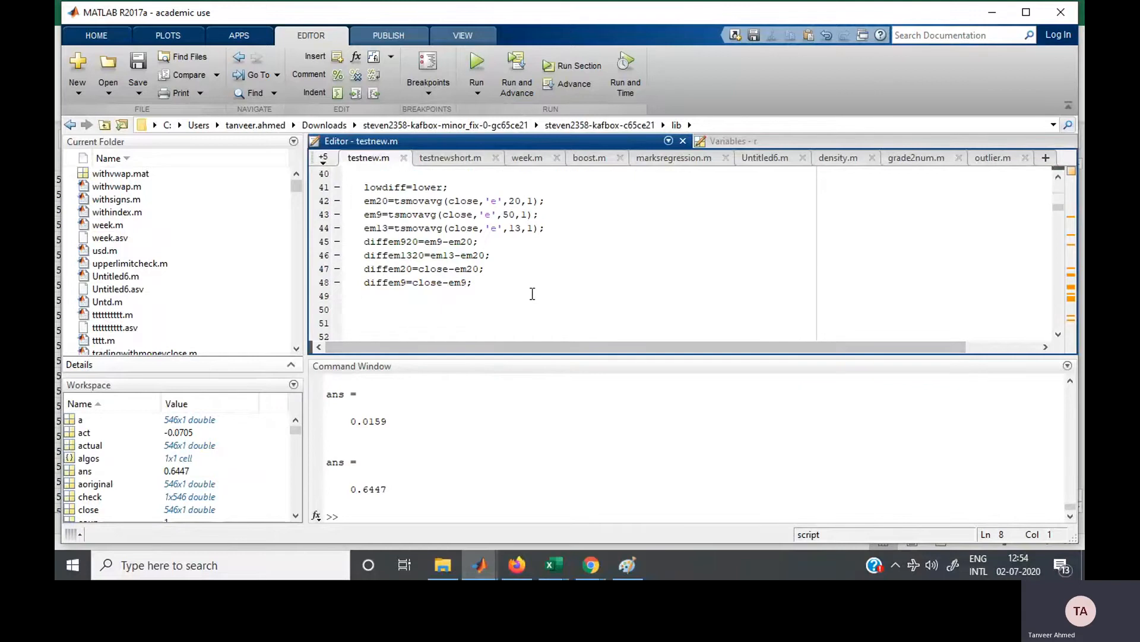
scroll(532, 293, "down", 20)
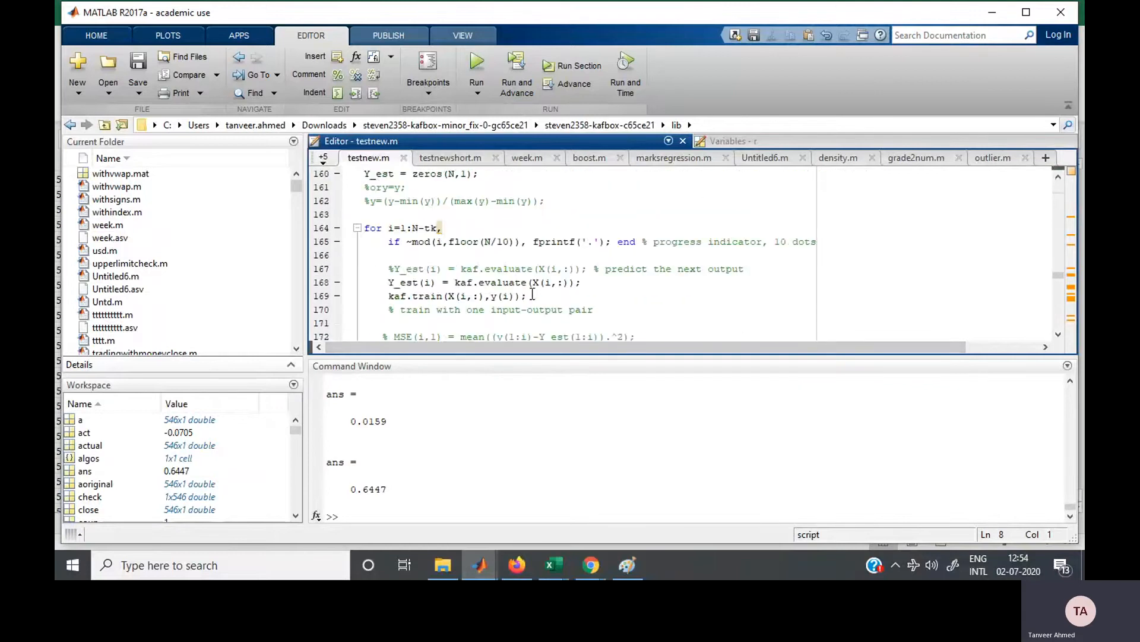
scroll(532, 293, "up", 18)
scroll(532, 293, "down", 10)
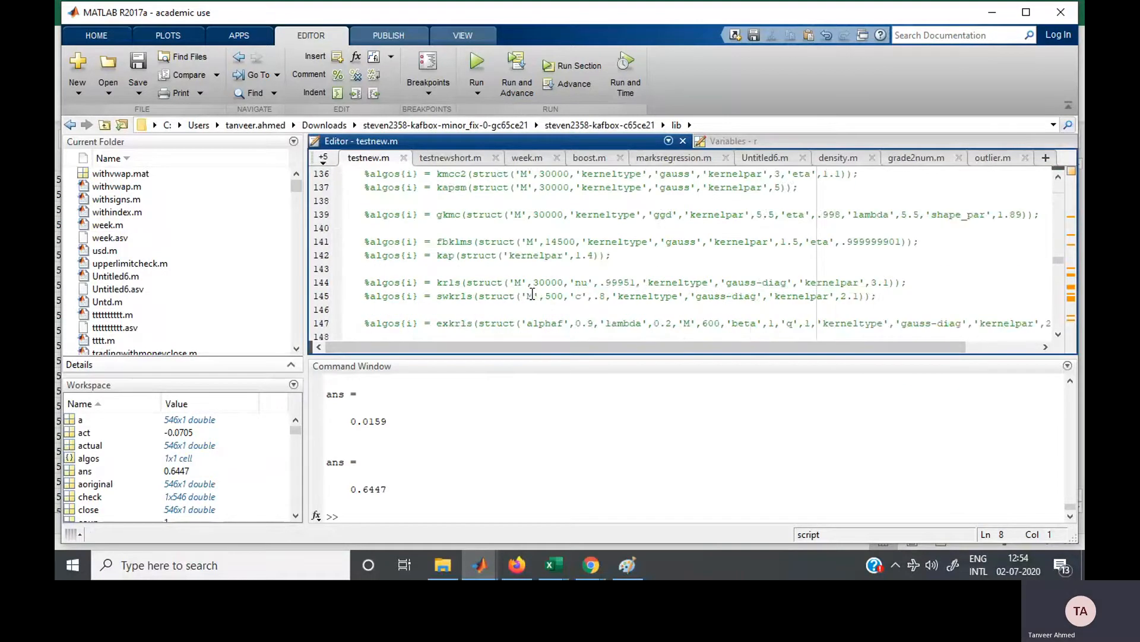
scroll(532, 293, "down", 5)
scroll(476, 268, "up", 13)
scroll(427, 249, "down", 2)
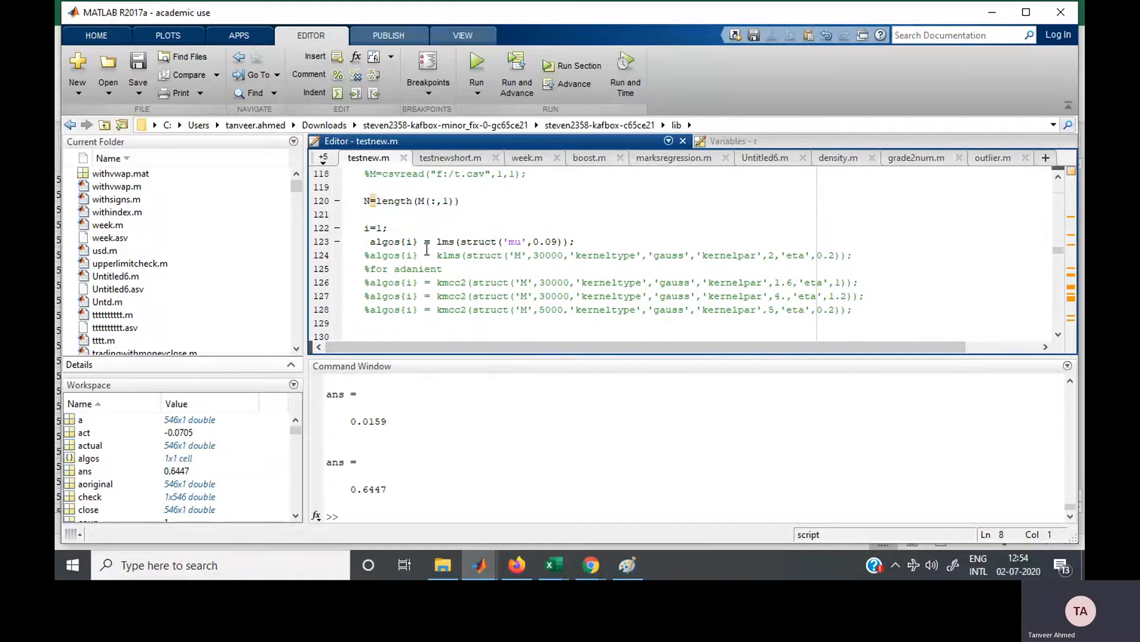
type("%")
Uncomment the kmcc2 algorithm line with M 5000, Gaussian kernel parameter 5 and eta 0.2, and run the script.
key("Down")
key("Down")
key("Down")
key("Down")
key("Down")
key("Down")
key("Down")
key("Down")
key("Down")
key("Down")
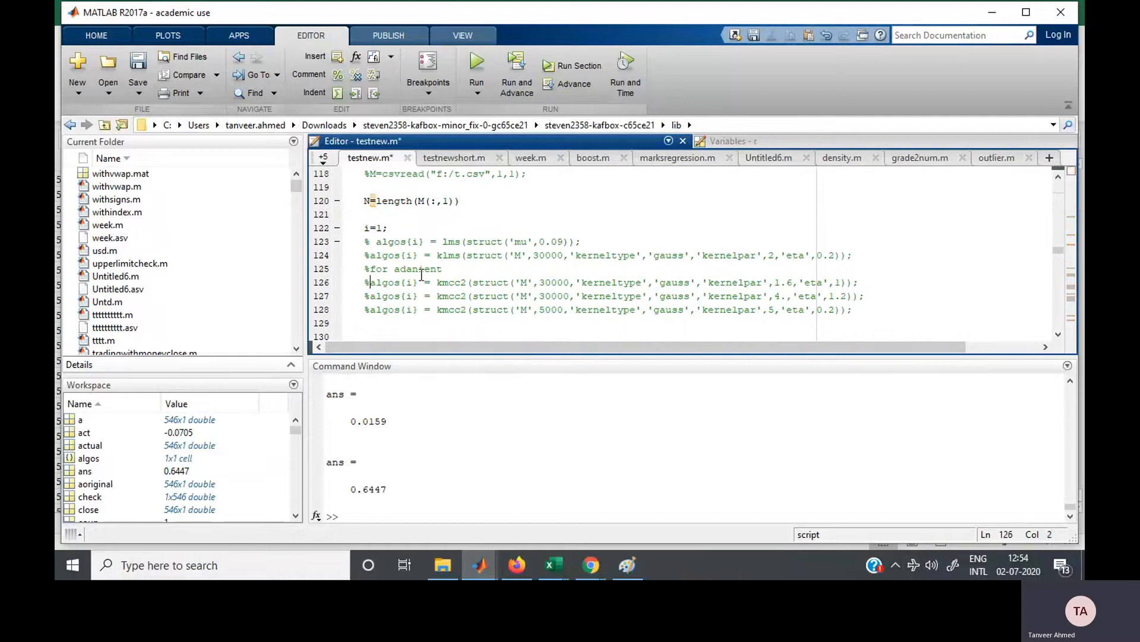
key("Down")
key("Down")
key("Up")
key("Up")
key("Up")
key("Up")
key("Up")
key("Up")
key("Up")
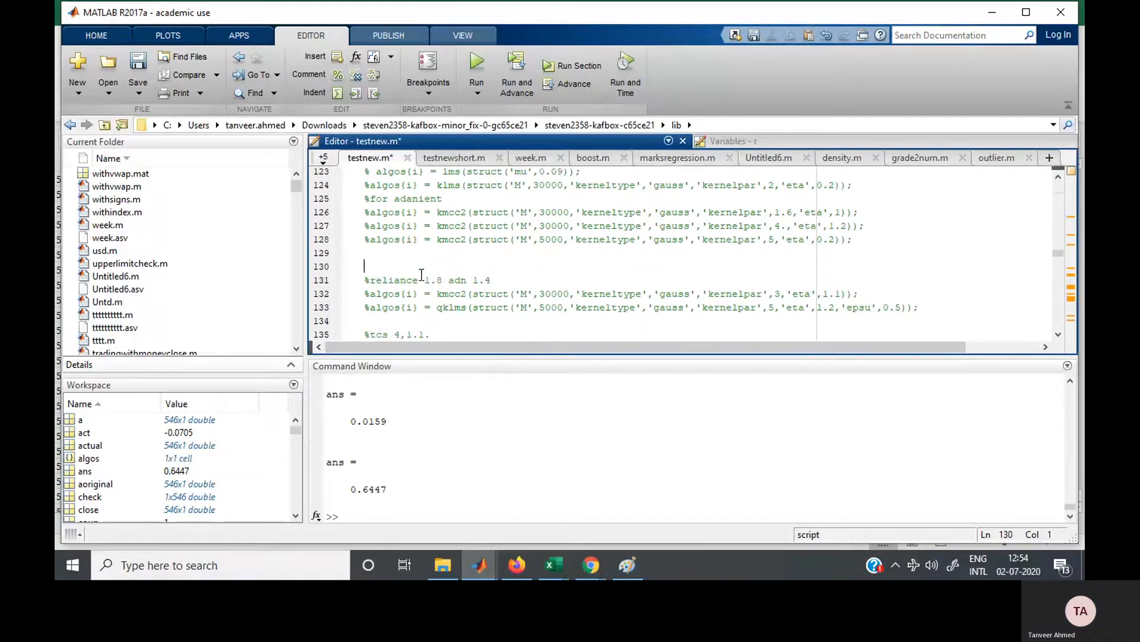
key("BackSpace")
key("F5")
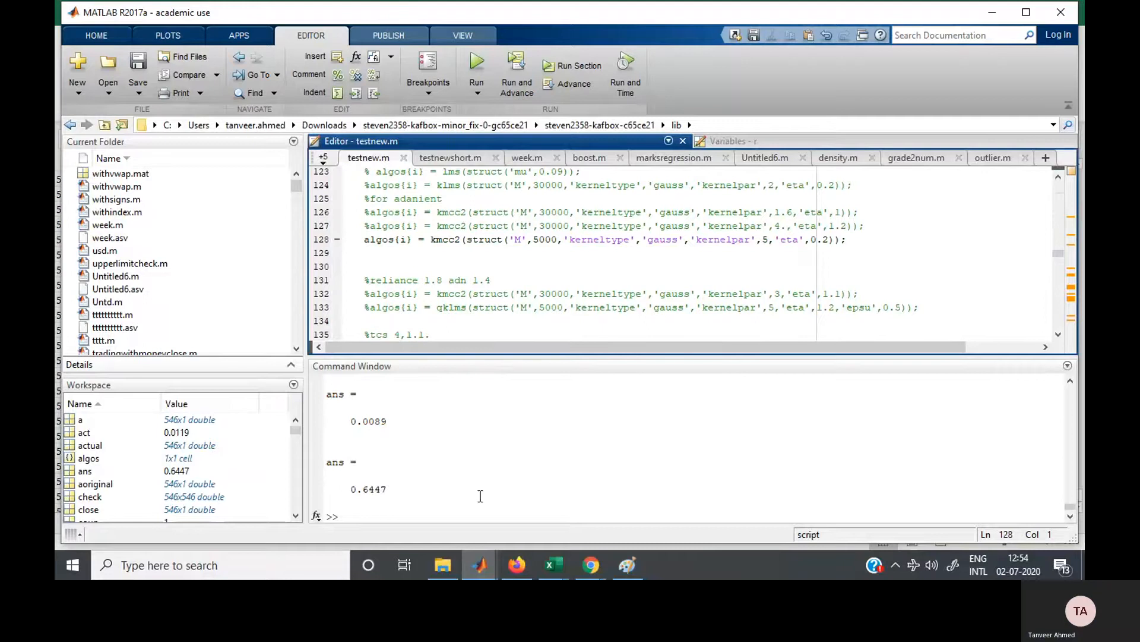
Plot the fourth column of r with plot(r(:,4)) and view the resulting figure.
left_click(517, 502)
type("pl")
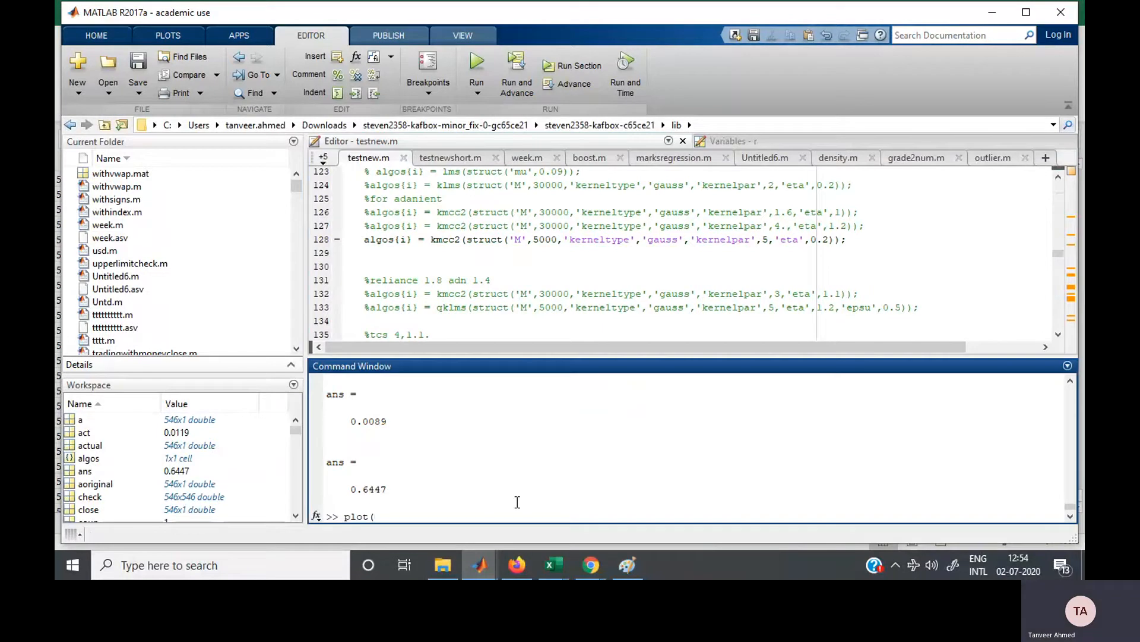
type("ot(r(:,4))")
key("Return")
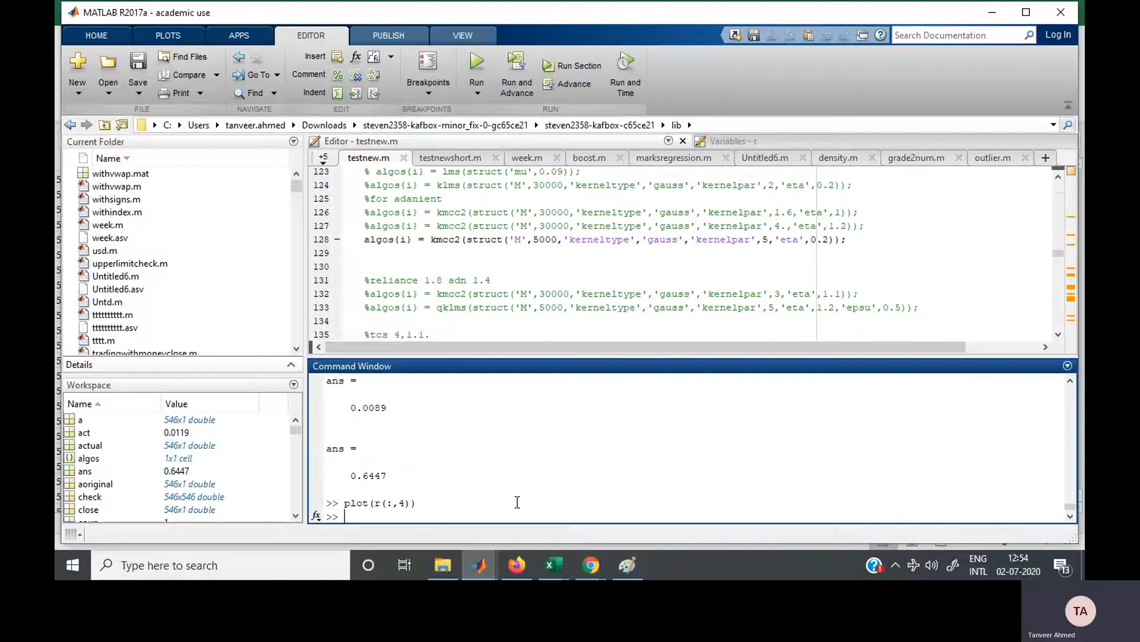
mouse_move(479, 565)
left_click(561, 508)
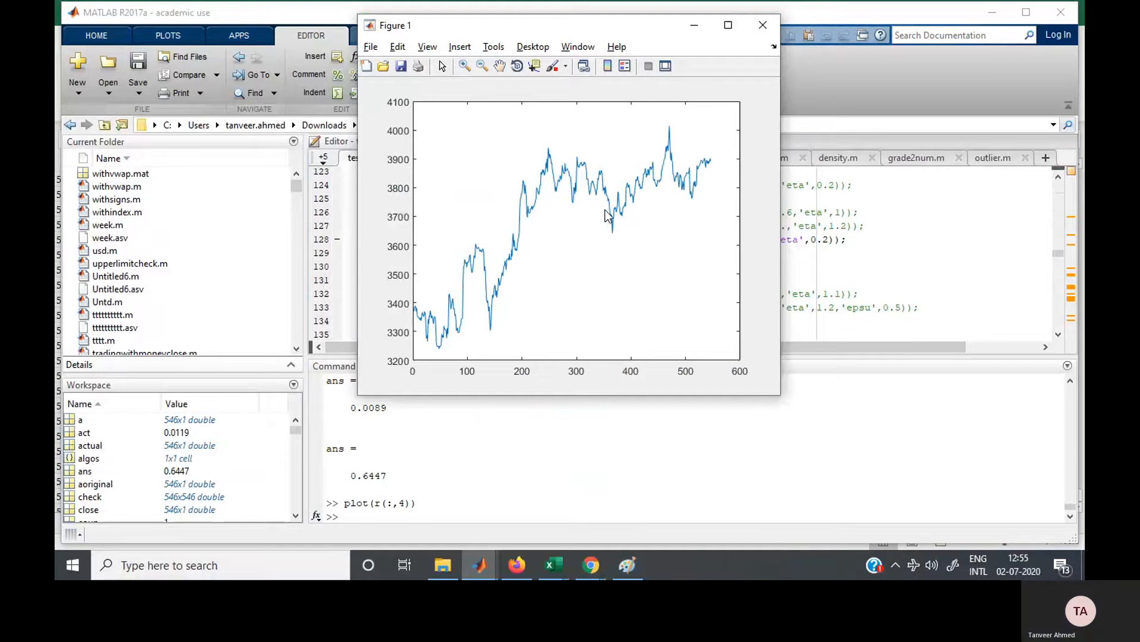
left_click(506, 408)
left_click(505, 294)
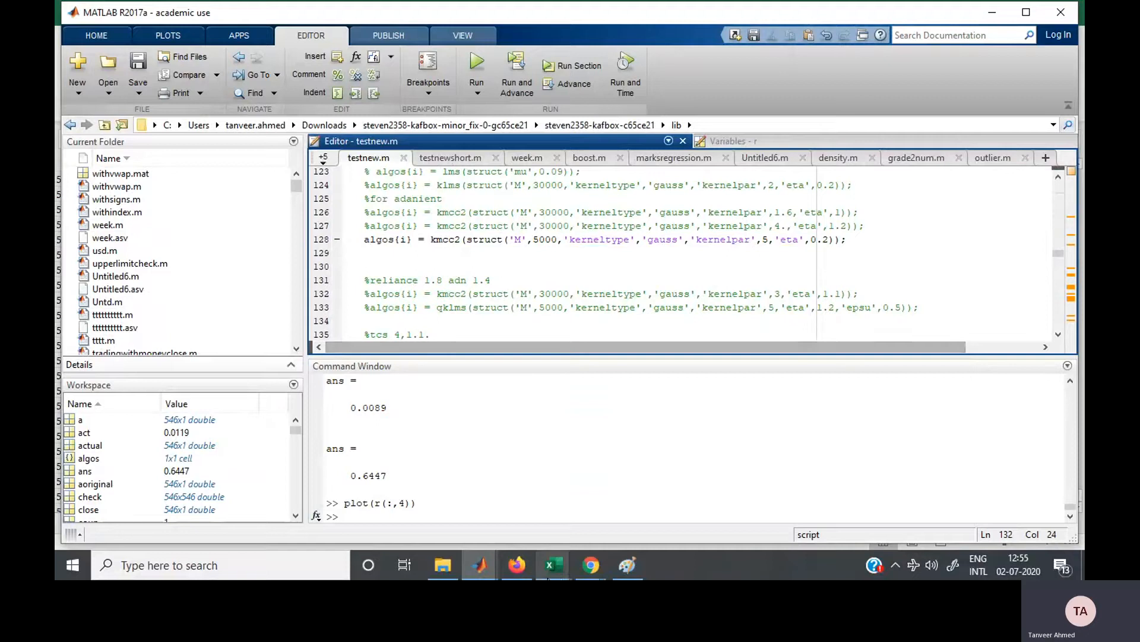
List the values of r(:,4) in the Command Window.
left_click(553, 565)
left_click(517, 384)
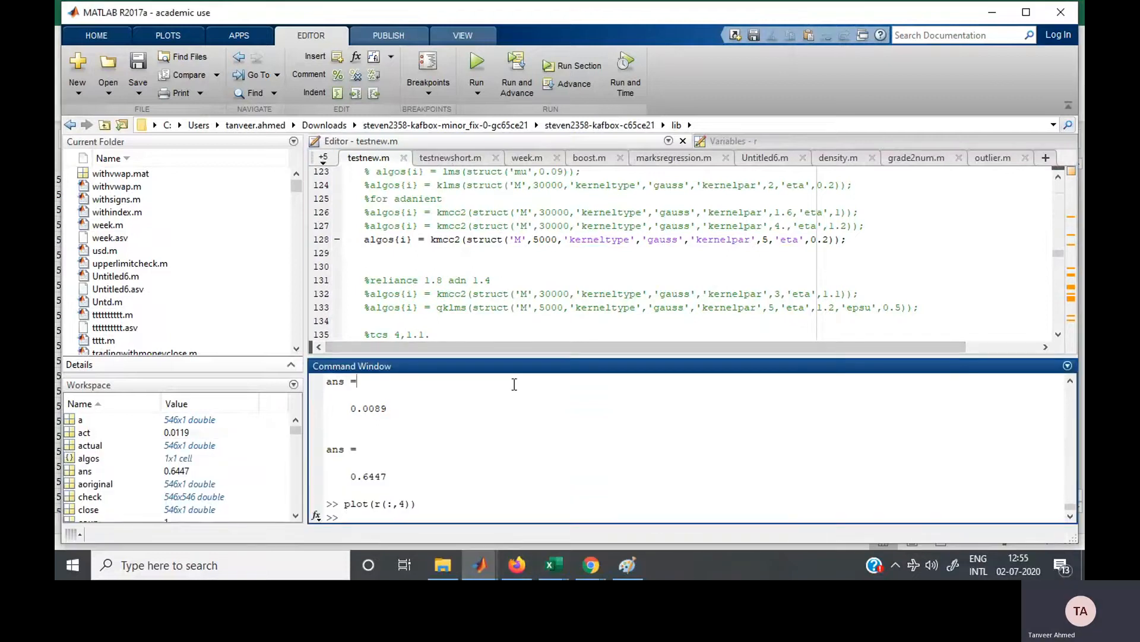
type("r(:,4)")
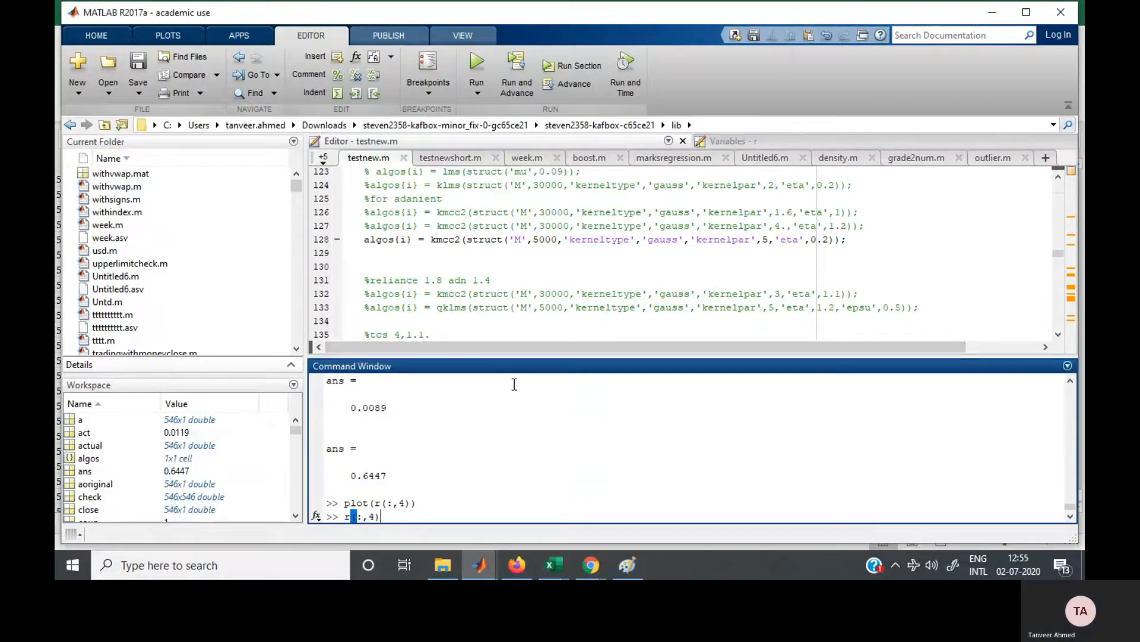
key("Return")
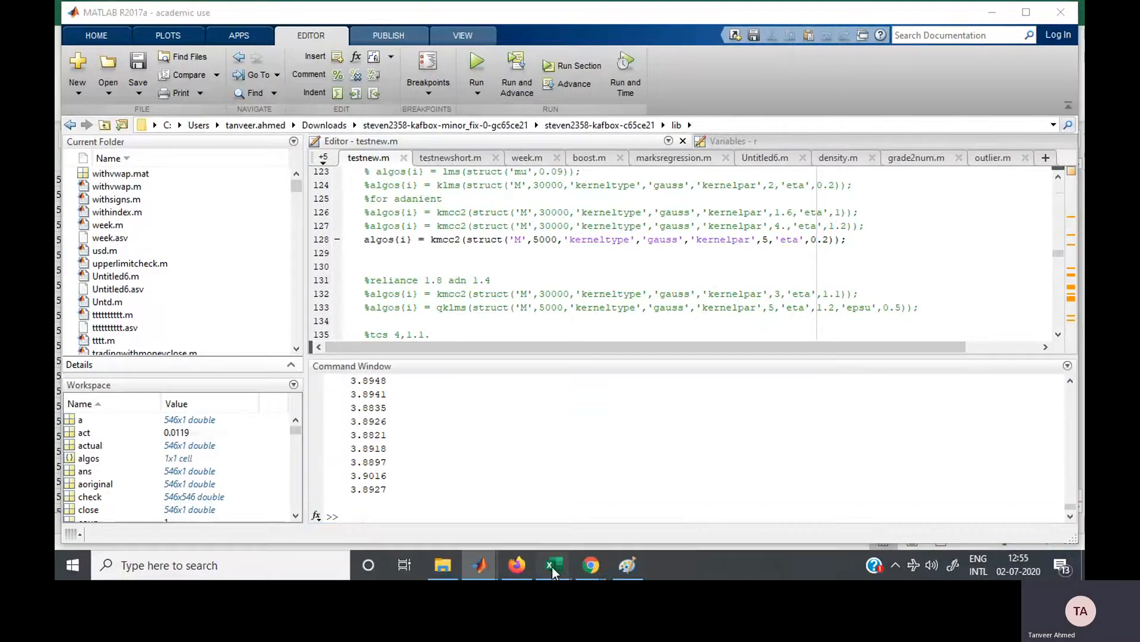
Switch to the te.csv workbook in Excel and copy the column D data, rows 1 to 546.
mouse_move(553, 566)
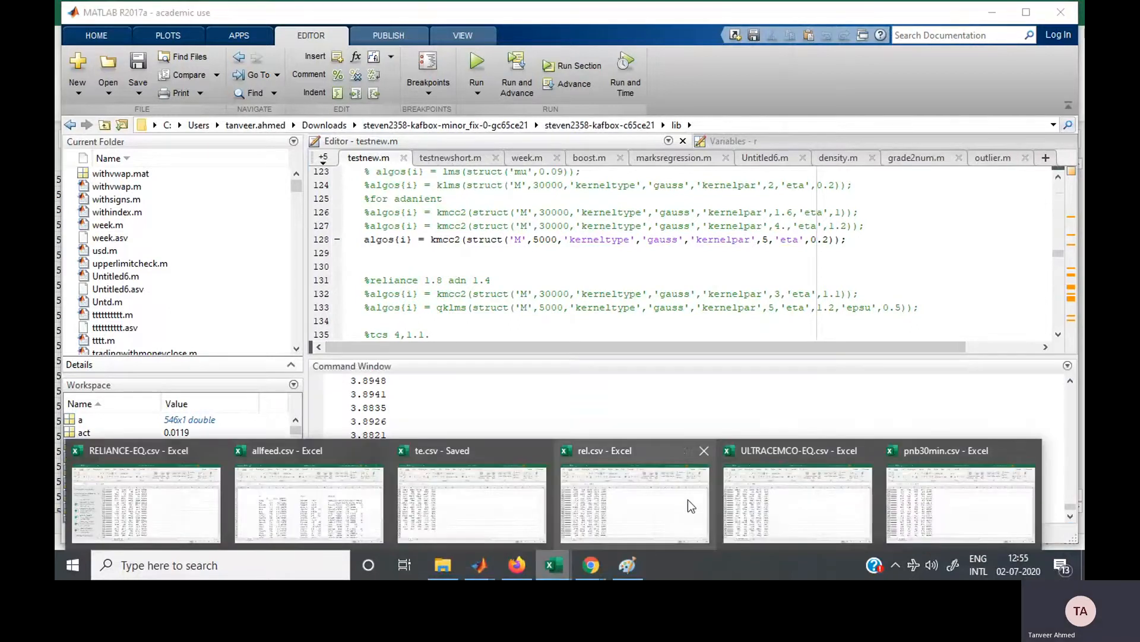
left_click(486, 486)
left_click(245, 452)
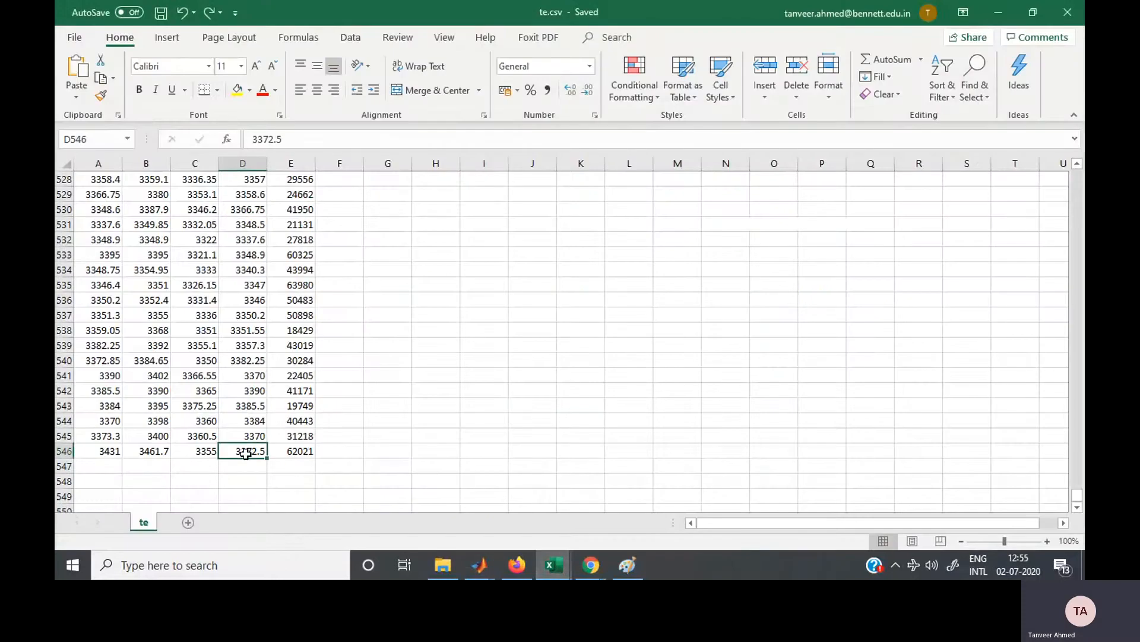
key("ctrl+shift+Up")
key("ctrl+c")
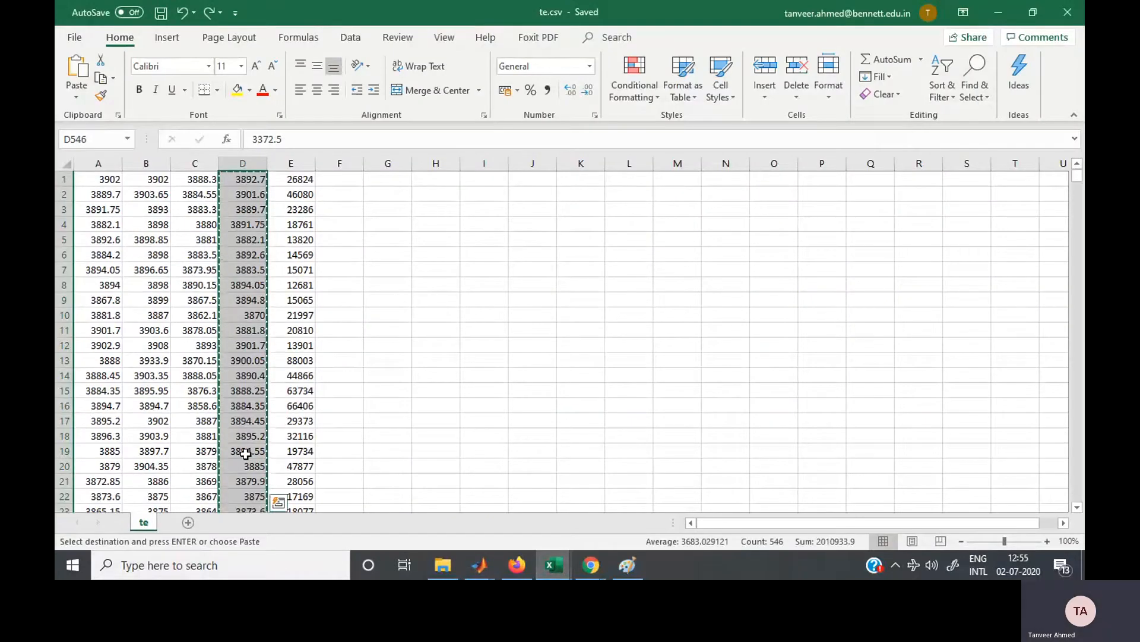
Create a new blank workbook and paste the five columns of te.csv data starting at cell E1.
left_click(188, 522)
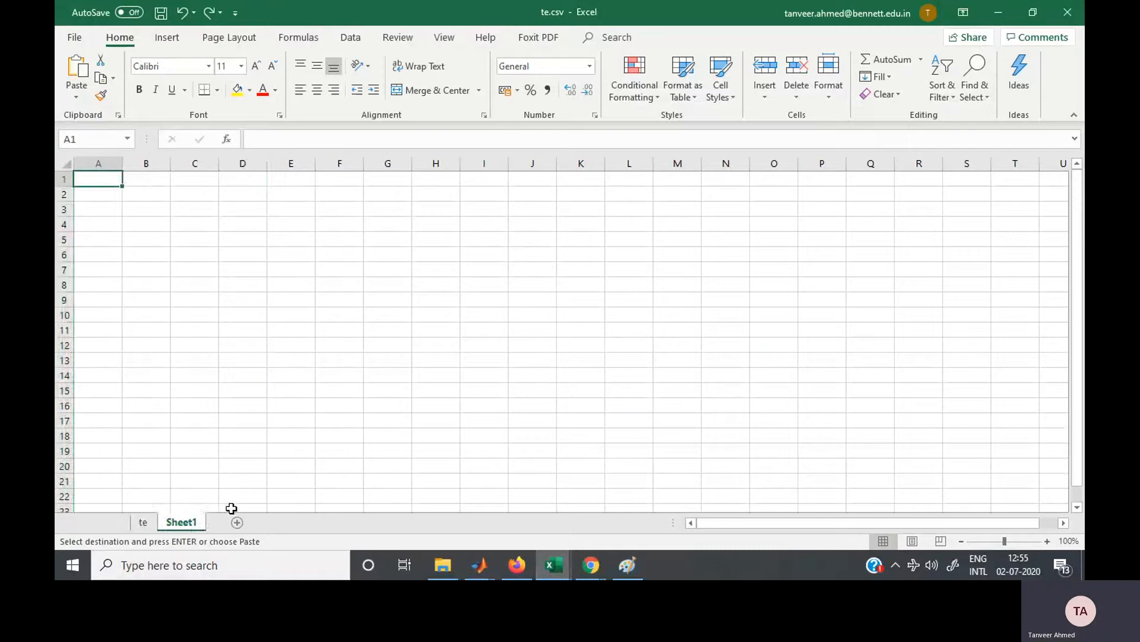
key("ctrl+z")
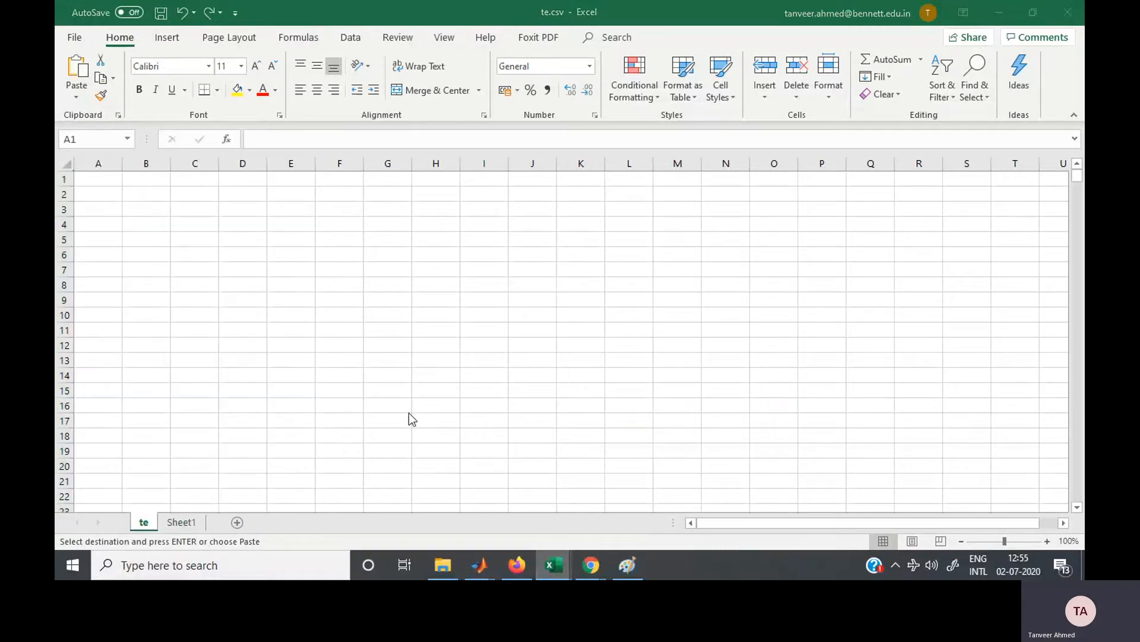
key("ctrl+n")
left_click(302, 183)
key("ctrl+v")
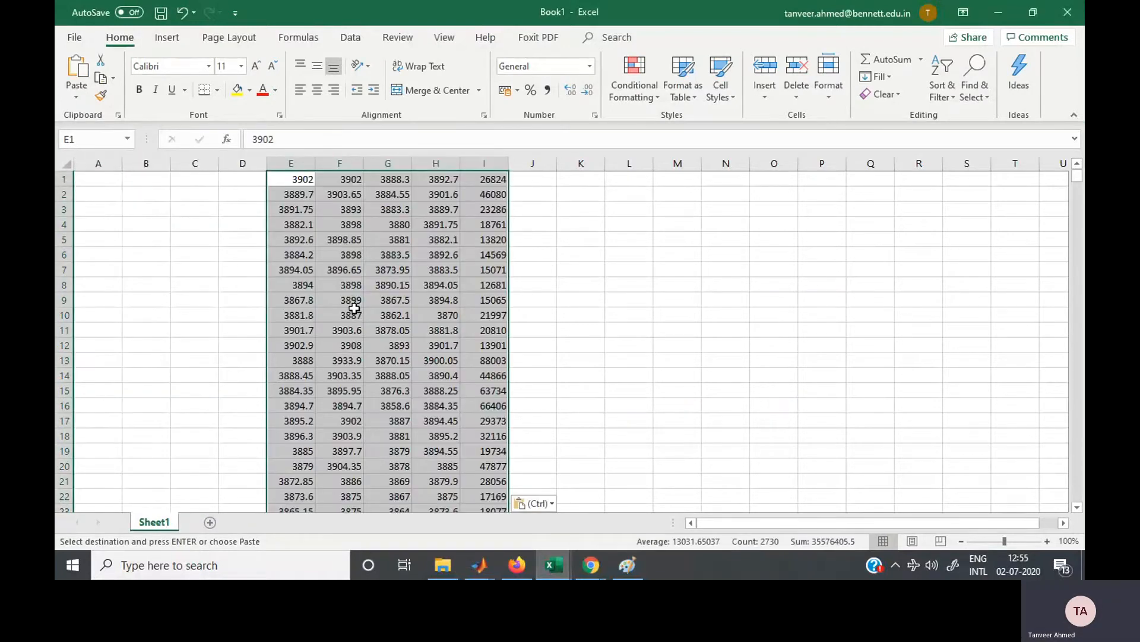
key("ctrl")
key("Escape")
Copy all the column H data and paste it starting at cell K525.
left_click(444, 182)
key("ctrl+shift+Down")
key("ctrl+c")
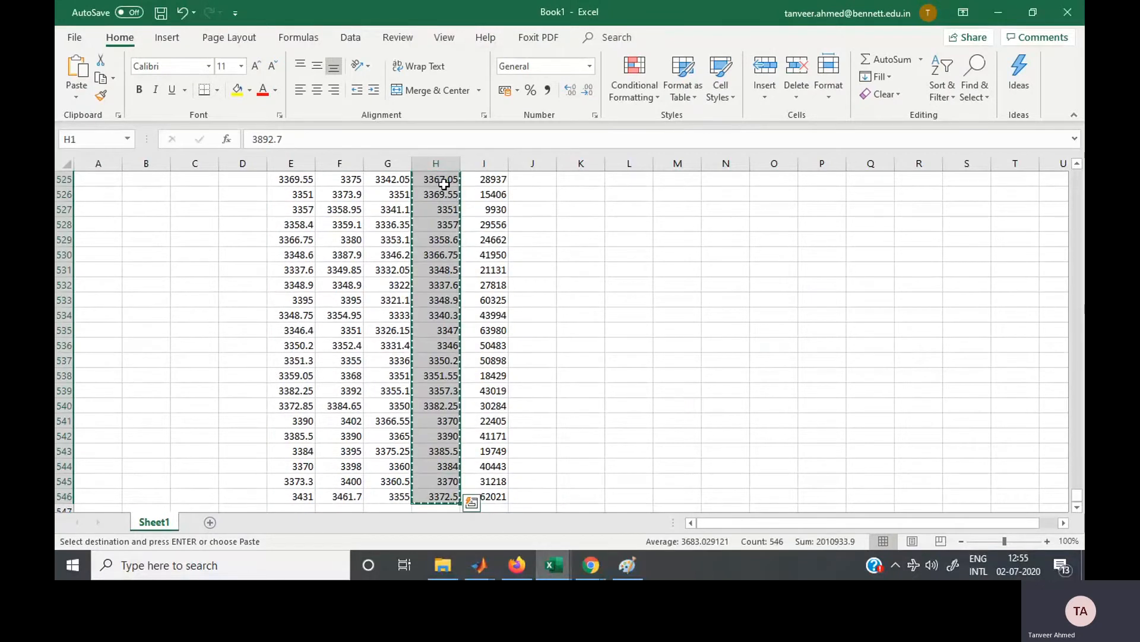
key("ctrl+q")
left_click(592, 179)
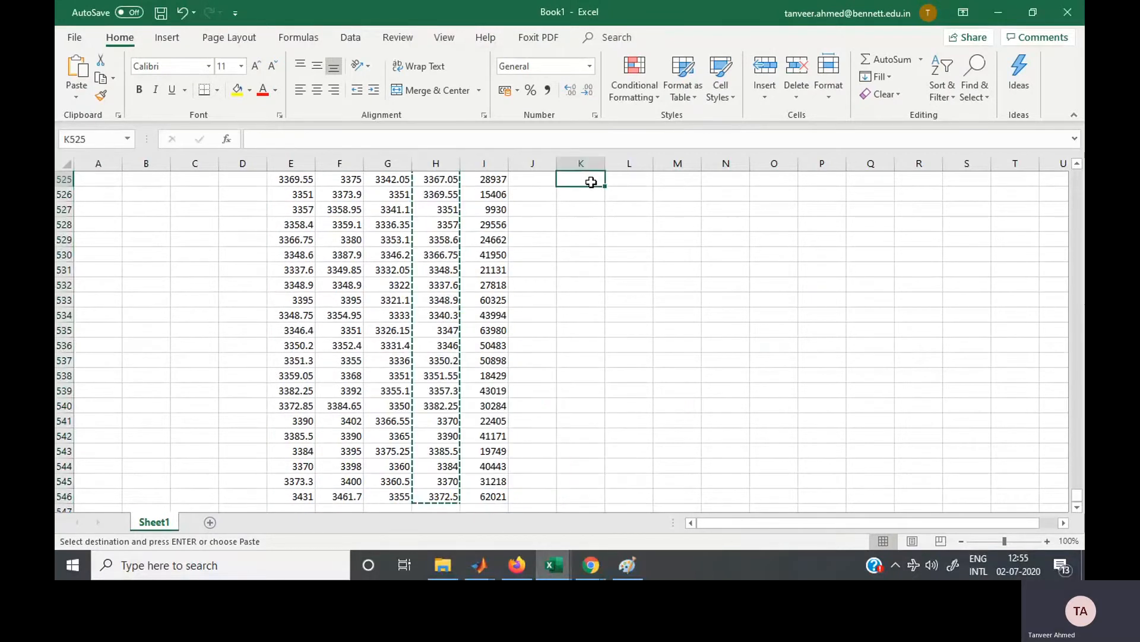
key("ctrl+v")
Try to clear the five-column data block in columns E to I, and undo the deletion.
key("ctrl+Left")
key("ctrl+shift+Left")
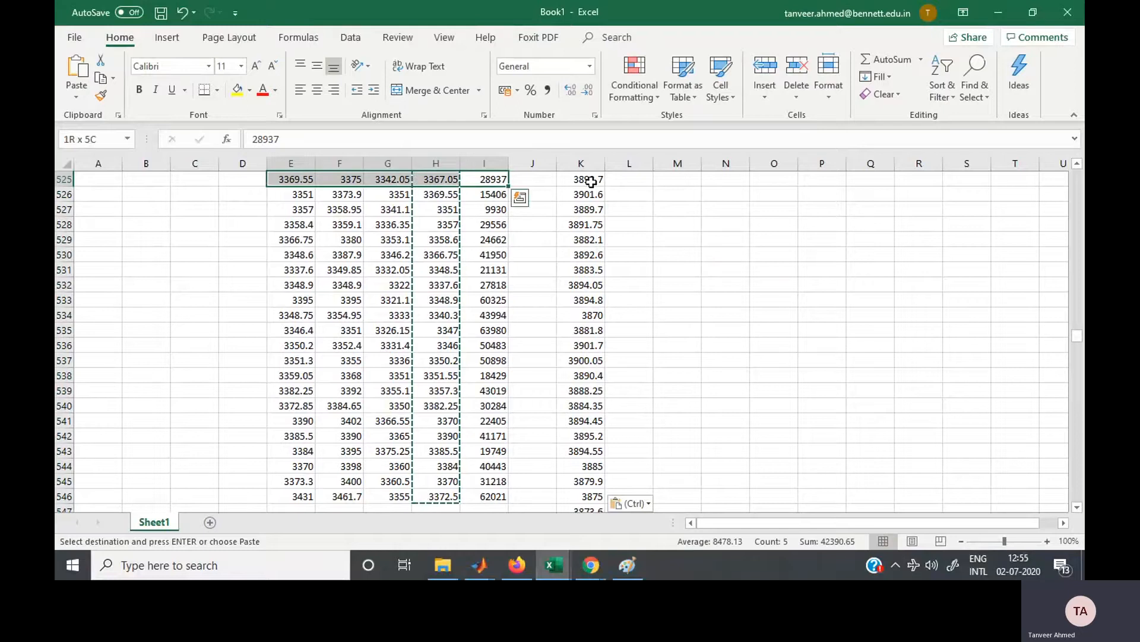
key("ctrl+Up")
key("ctrl+shift+Left")
key("ctrl+shift+Down")
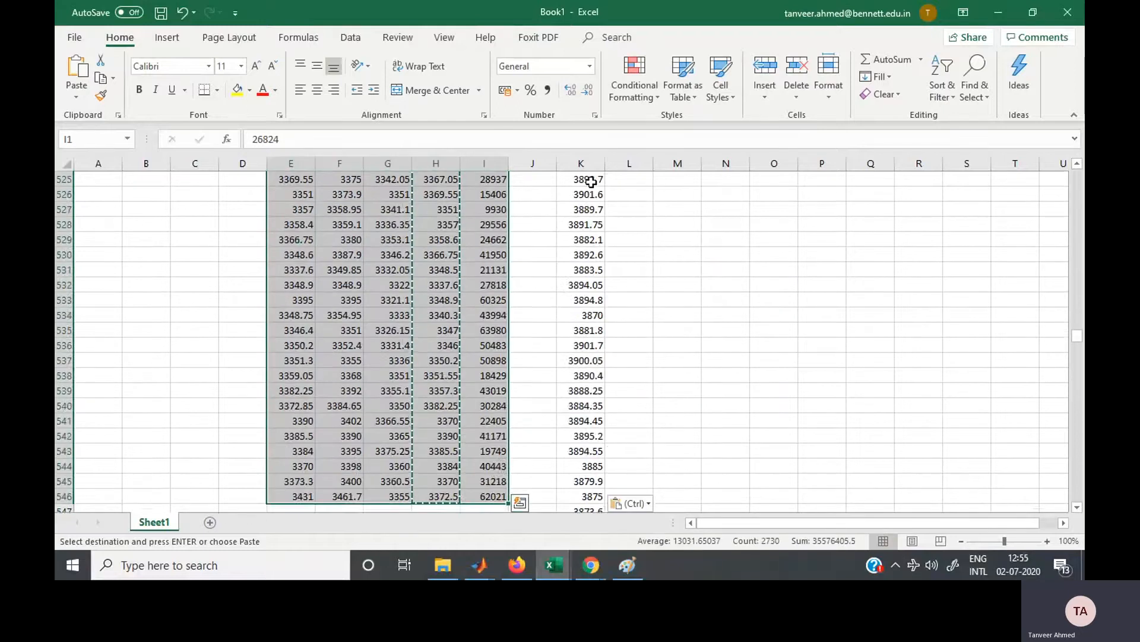
key("Delete")
key("Down")
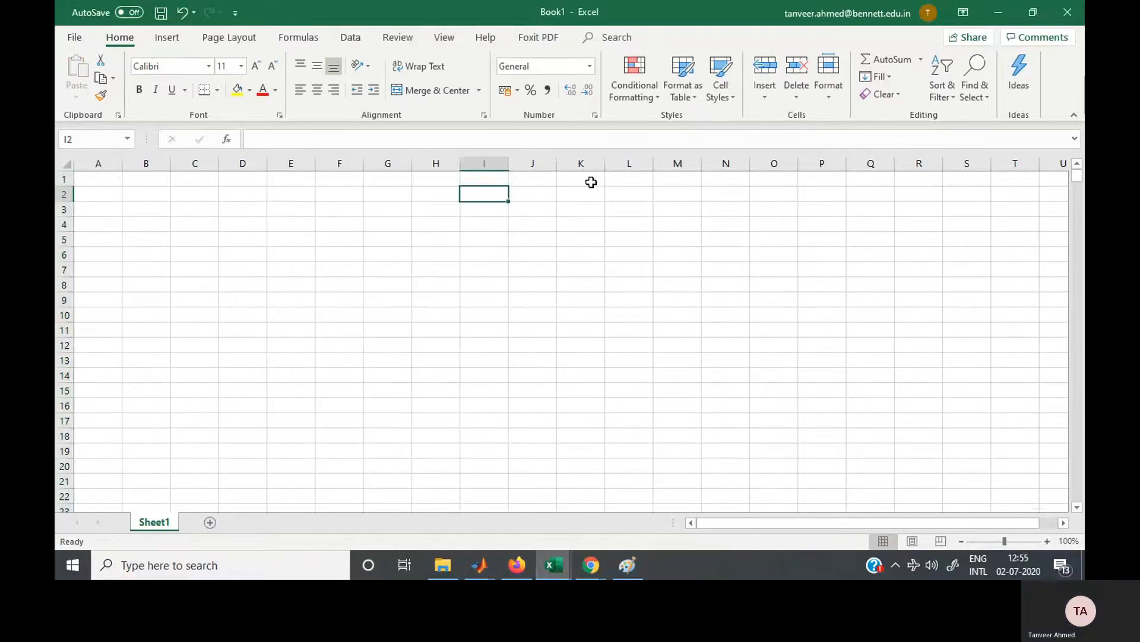
key("ctrl+Down")
key("Right")
key("Right")
key("ctrl+Left")
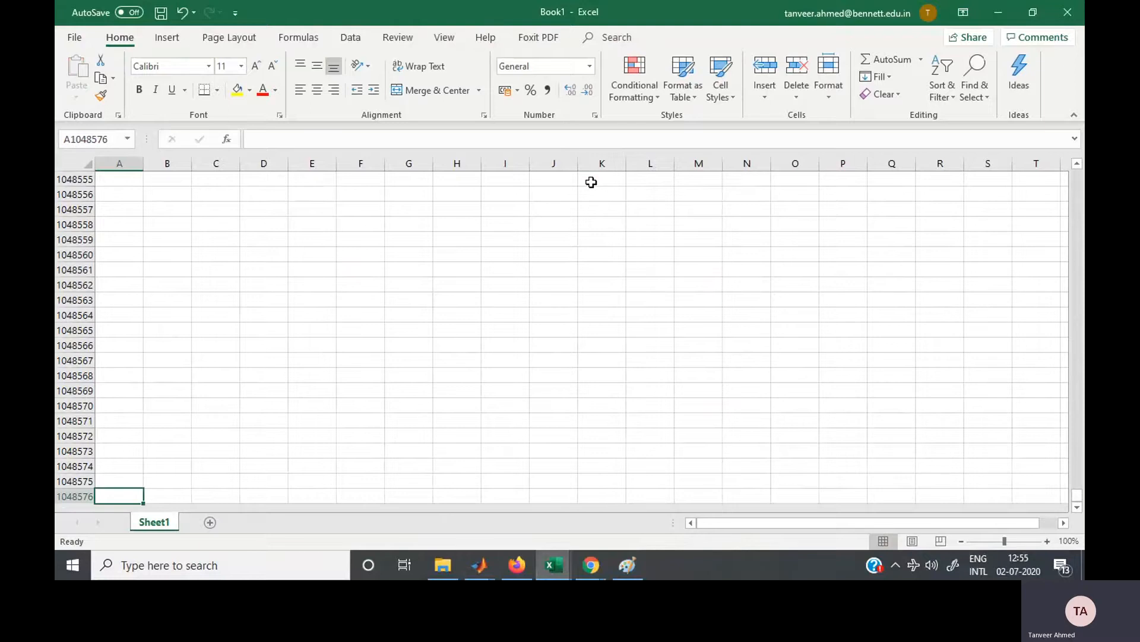
key("ctrl+Up")
key("ctrl+z")
Copy the five-column data block in columns E to I and paste it starting at cell A1.
key("ctrl+c")
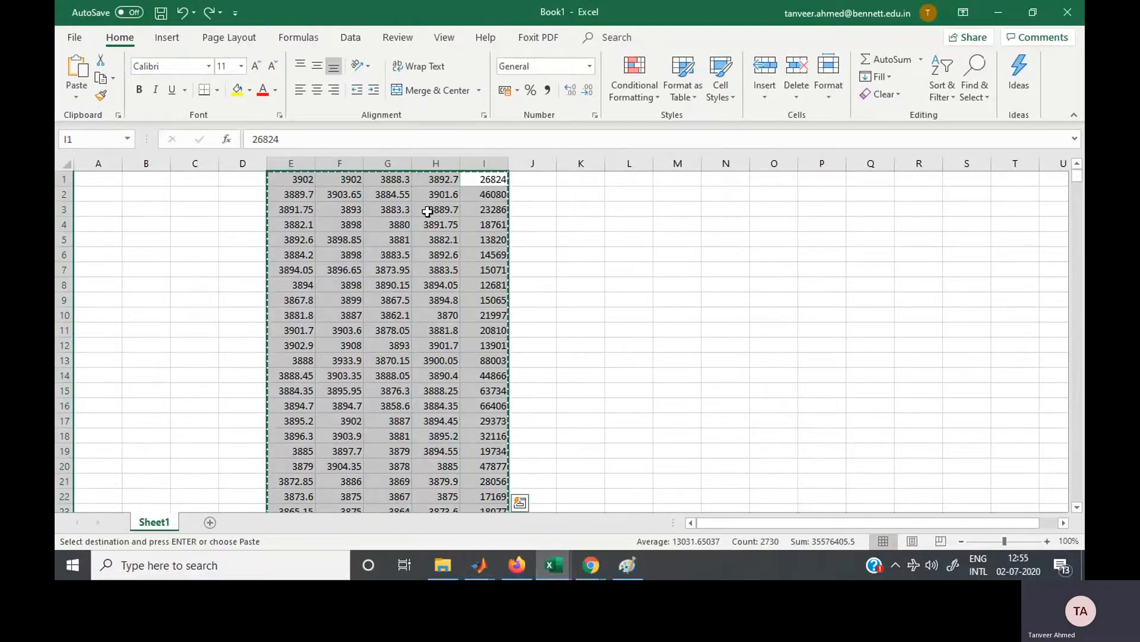
left_click(105, 183)
key("ctrl+v")
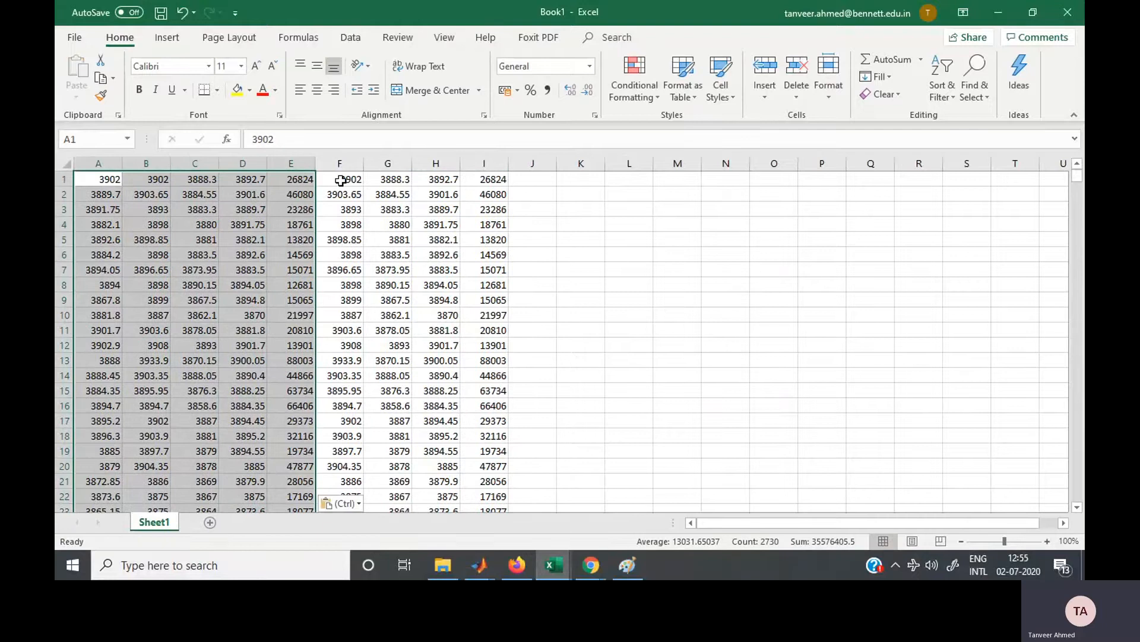
Clear the data in columns A to H, rows 1 to 546, keeping column I.
key("ctrl+shift+Right")
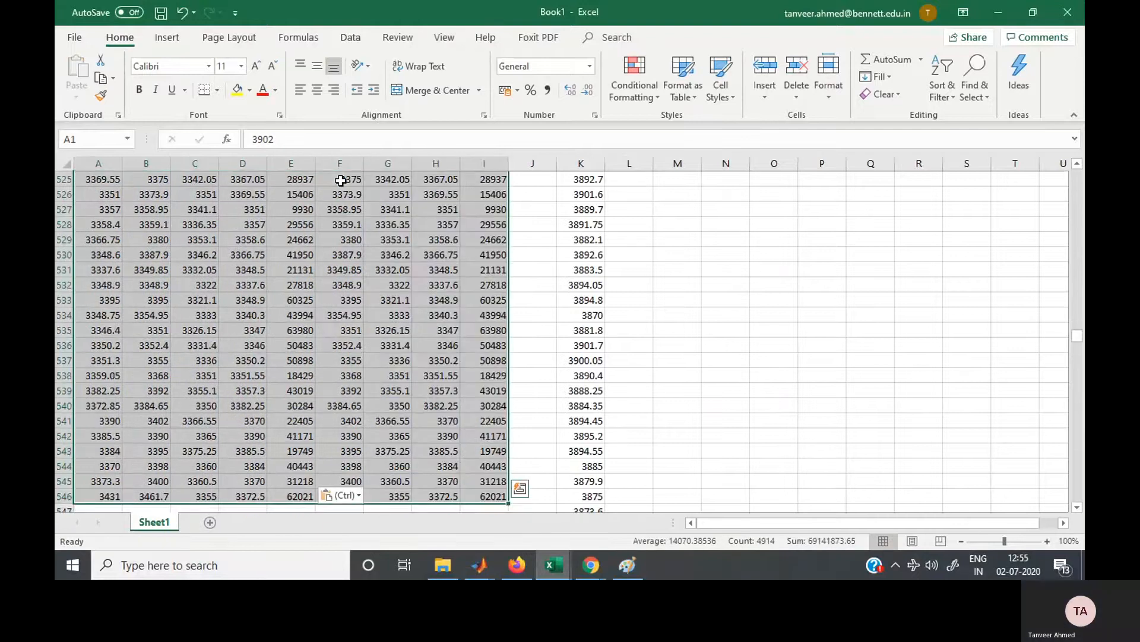
key("shift+Left")
key("Delete")
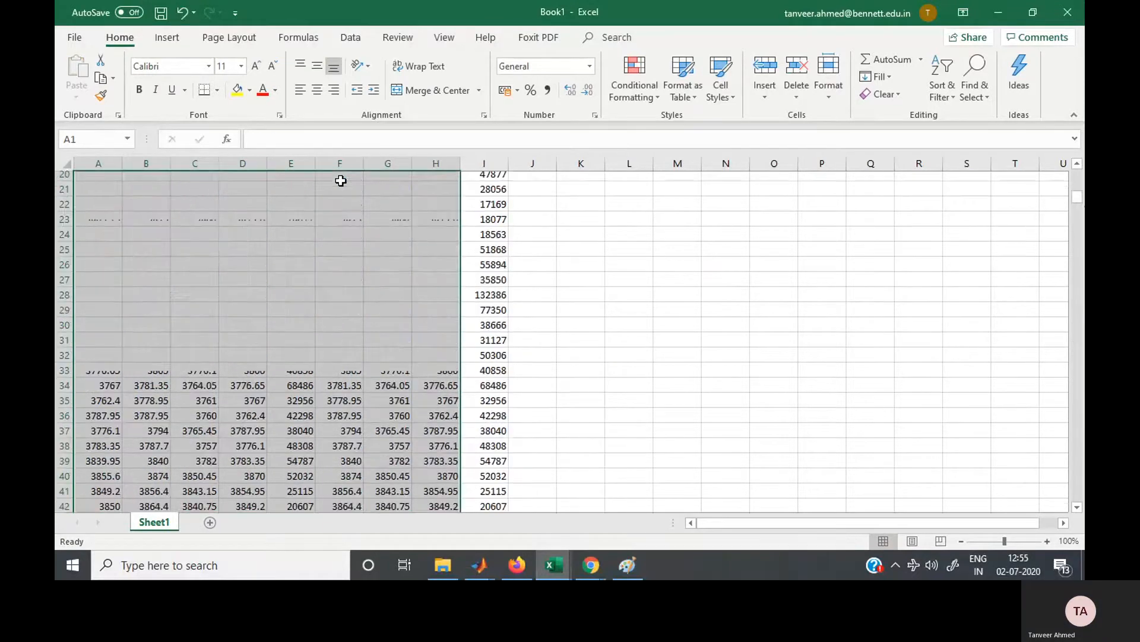
Move all the column I data to column A, starting at cell A1.
left_click(489, 179)
key("ctrl+shift+Down")
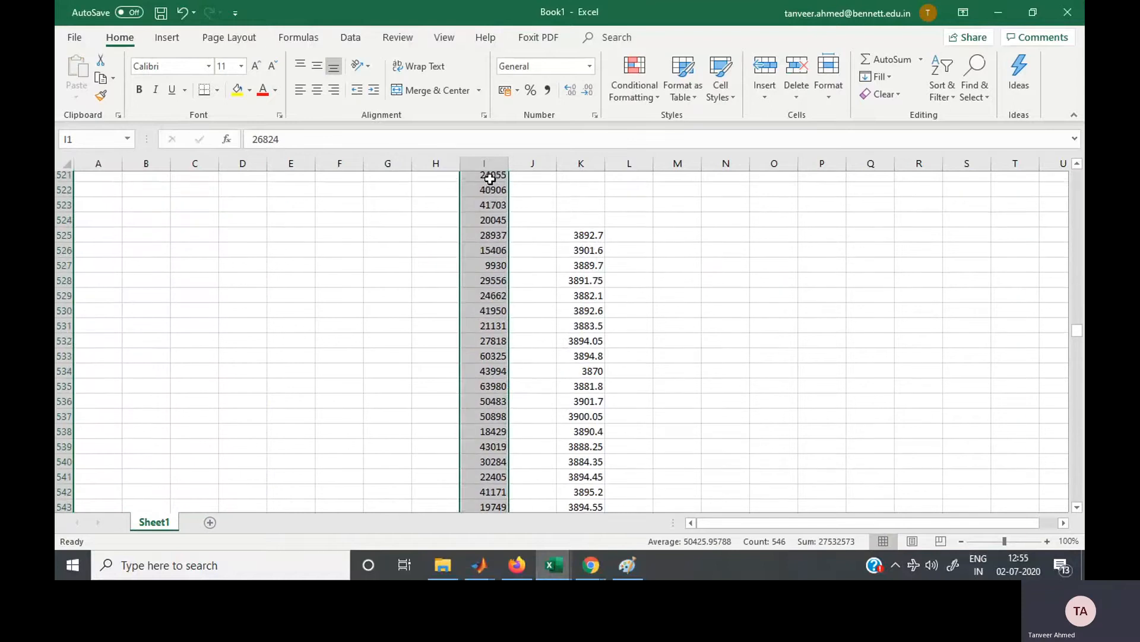
key("ctrl+c")
key("ctrl+Home")
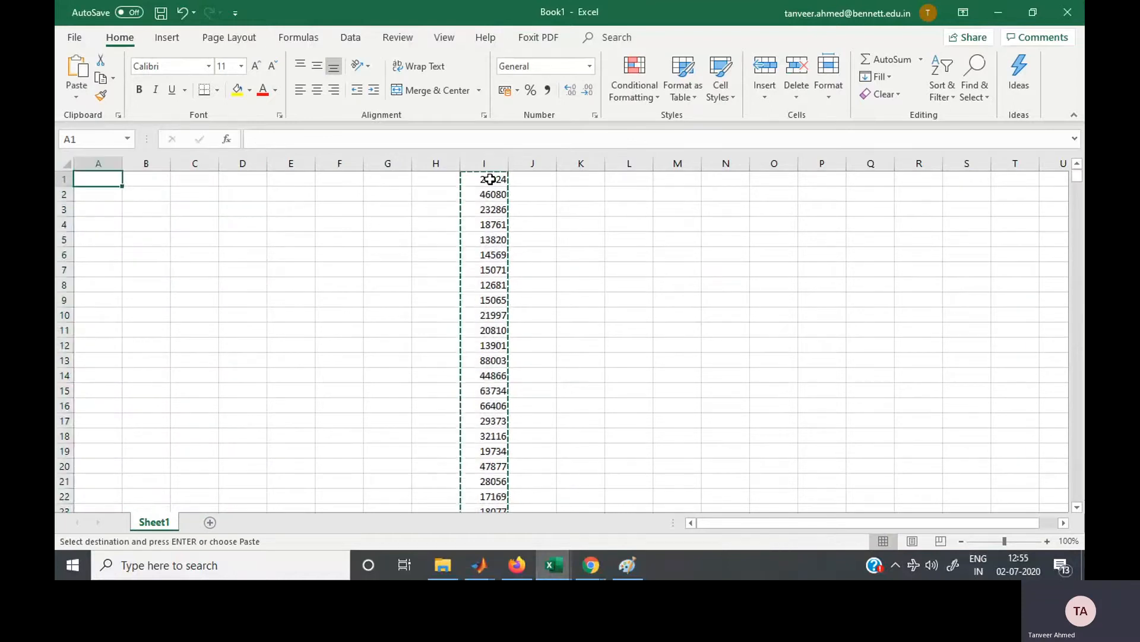
key("ctrl+v")
left_click(247, 255)
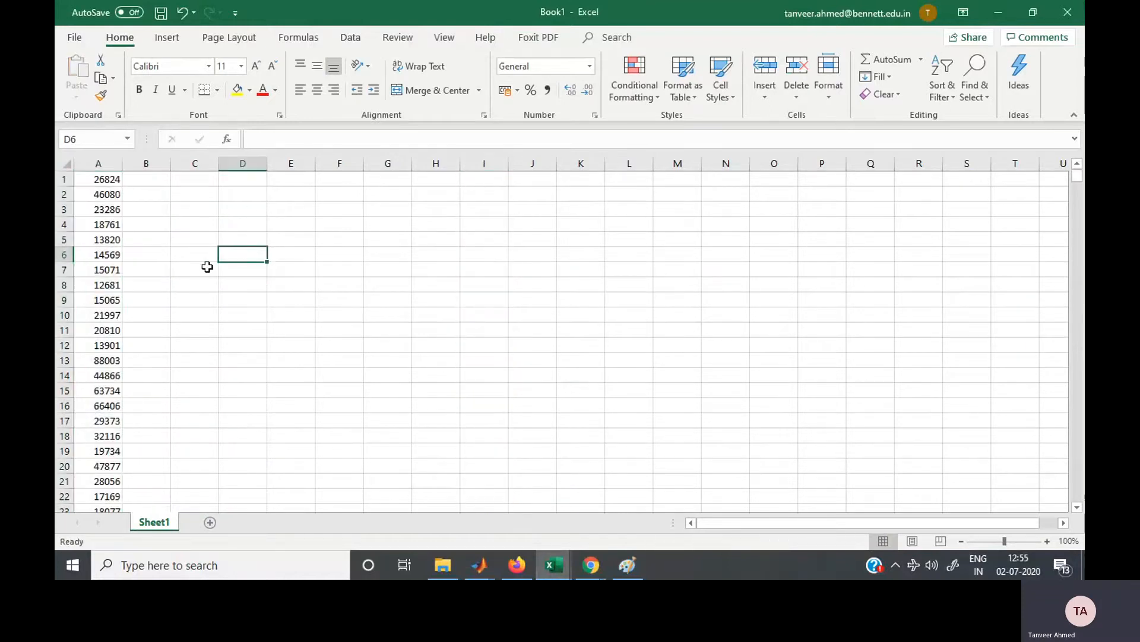
Clear the column K data from cell K525 down to K1070.
left_click(111, 273)
key("ctrl+Down")
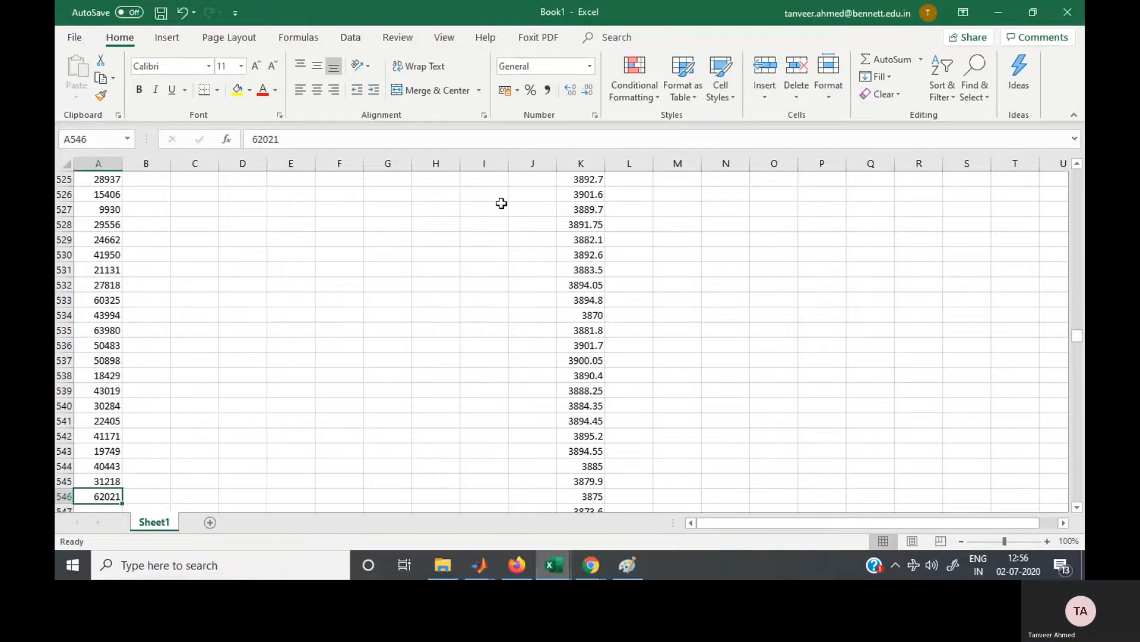
left_click(585, 178)
key("ctrl+shift+Down")
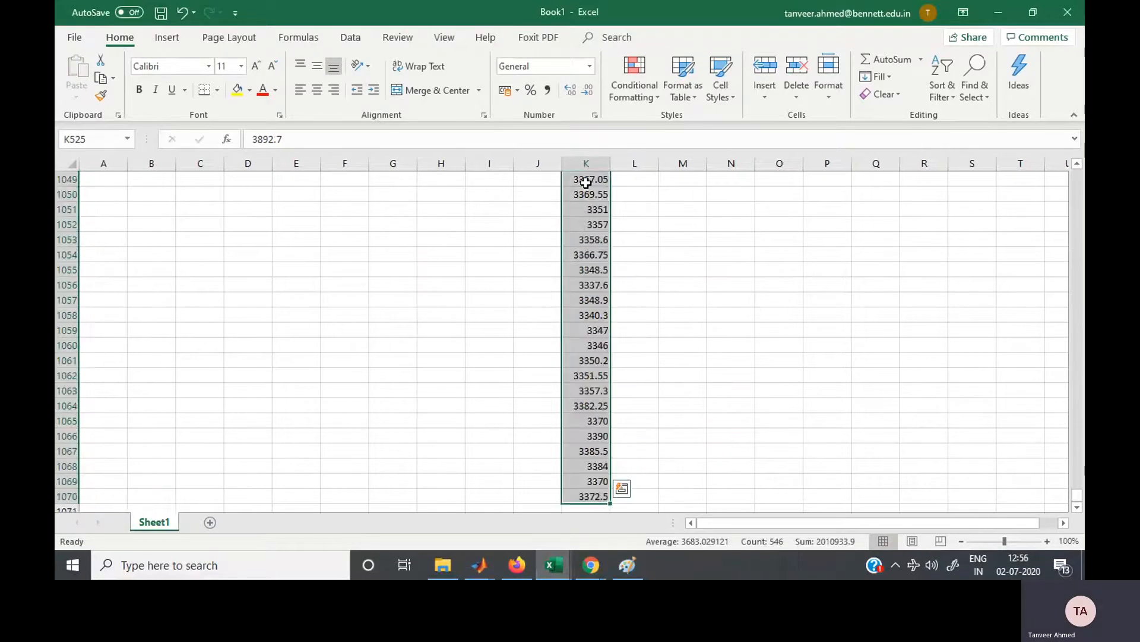
key("Delete")
Go to the end of the column A data and examine its last rows and the empty cell below them.
key("Up")
key("ctrl+Left")
key("ctrl+Down")
key("ctrl+Down")
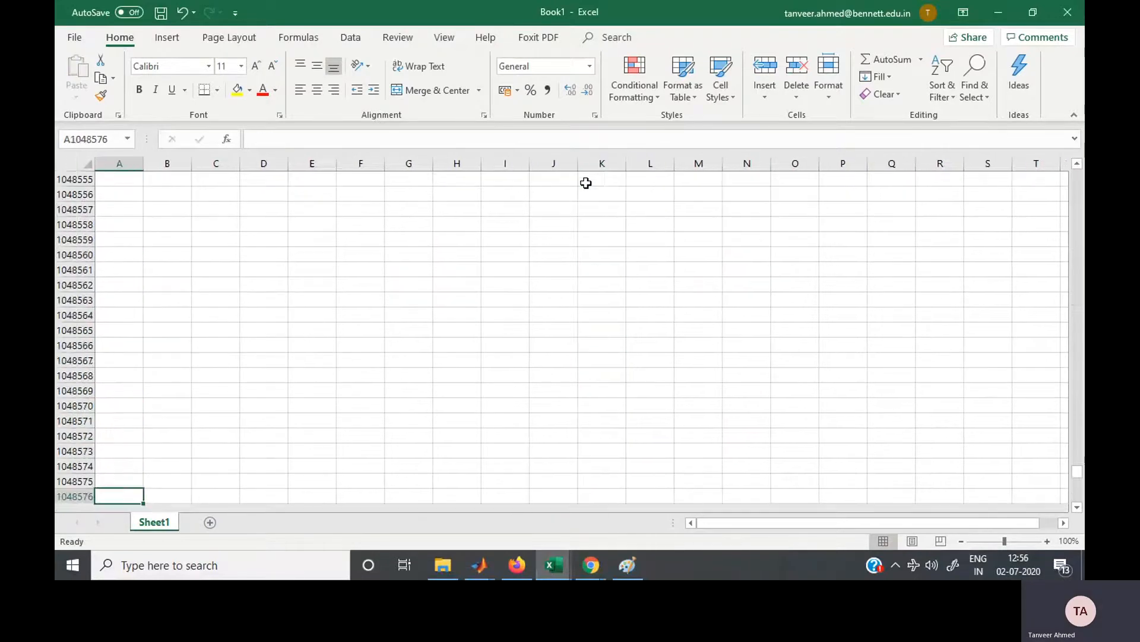
key("ctrl+Up")
key("Up")
key("Up")
key("Up")
key("Up")
key("Up")
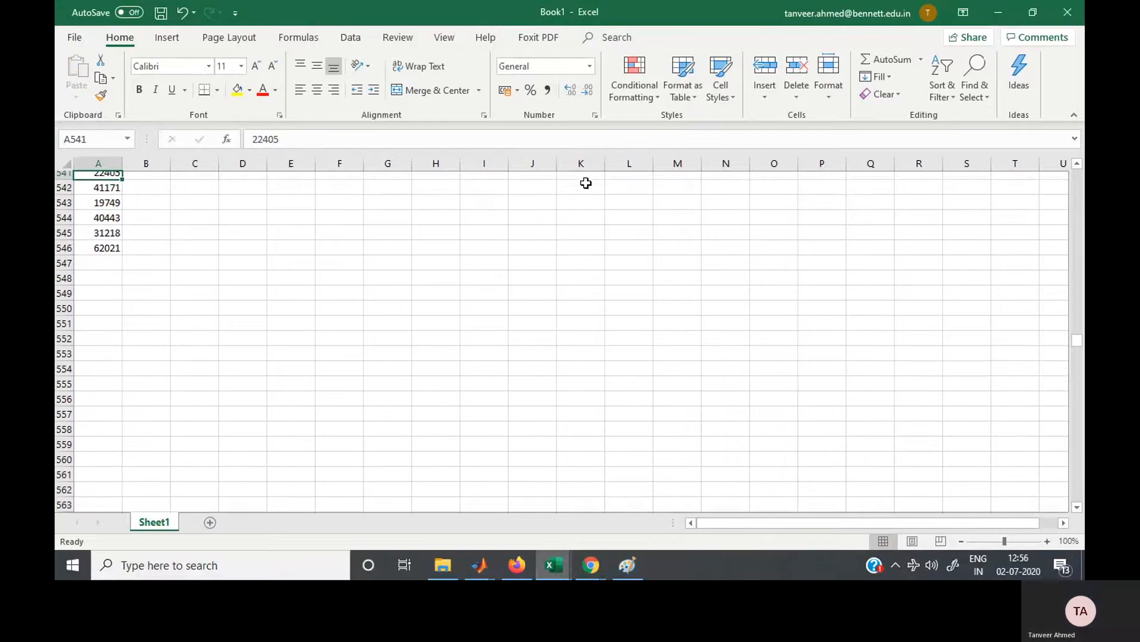
key("Up")
key("Up")
key("Up")
key("Up")
key("Up")
key("Up")
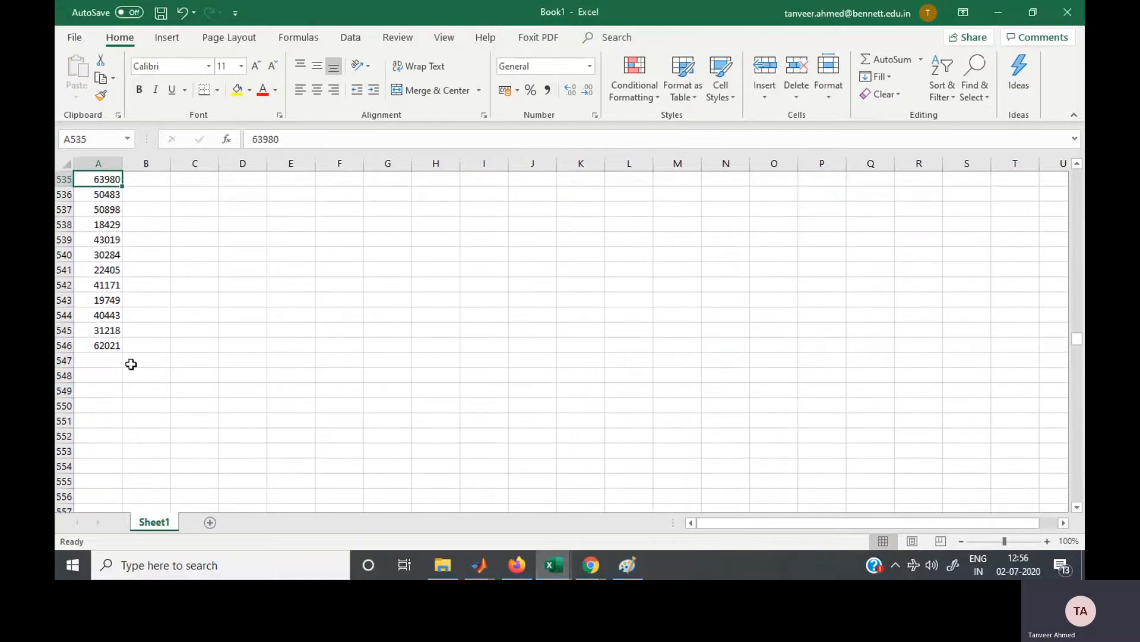
left_click(105, 363)
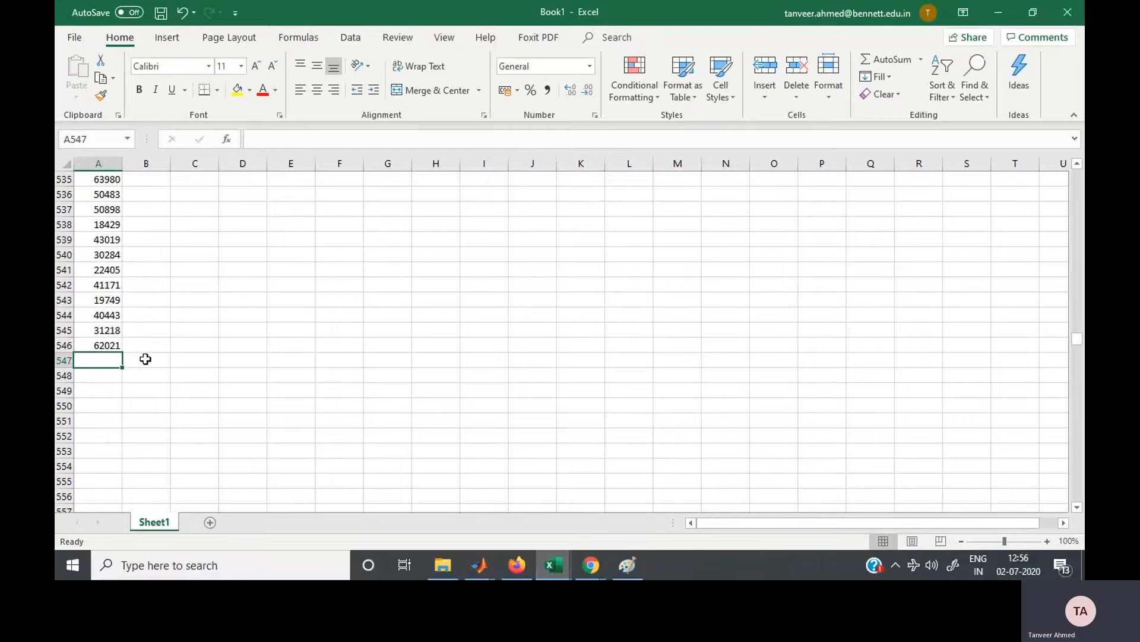
left_click(355, 303)
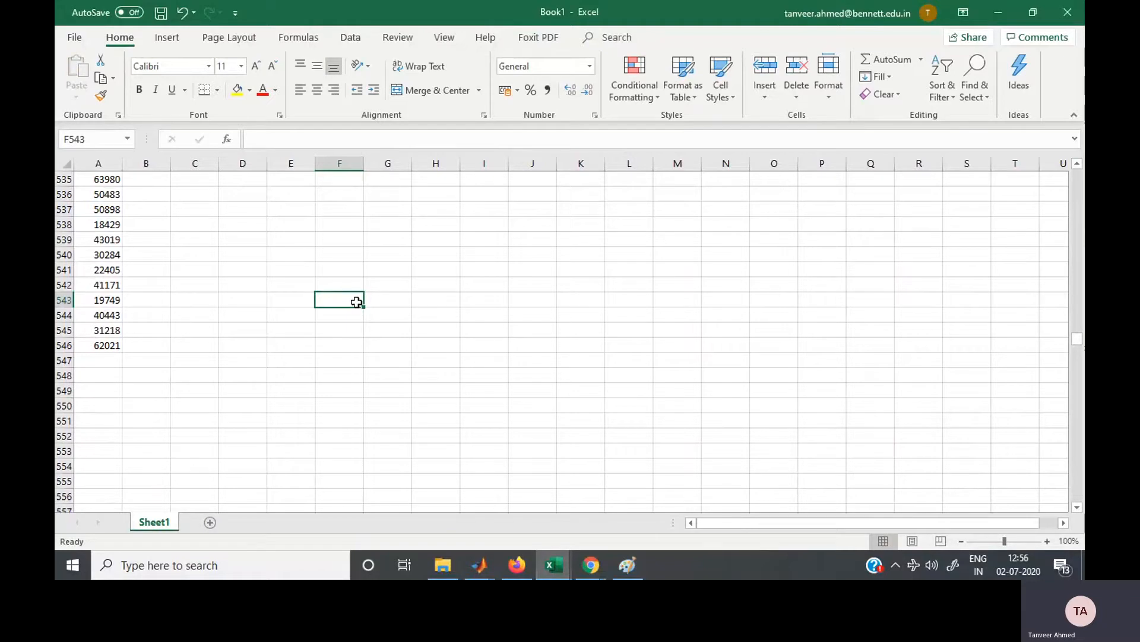
Copy cells A538 to A542 and paste them transposed into row 541, starting at cell G541.
left_click(108, 224)
left_click_drag(107, 225, 107, 285)
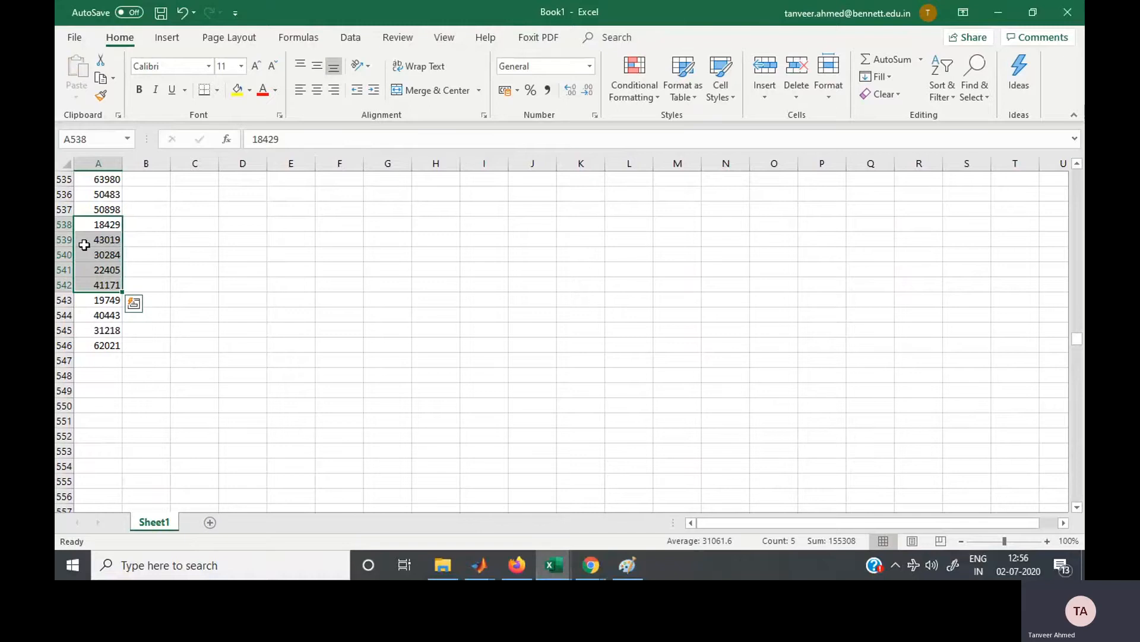
key("ctrl+c")
left_click(392, 272)
key("ctrl+v")
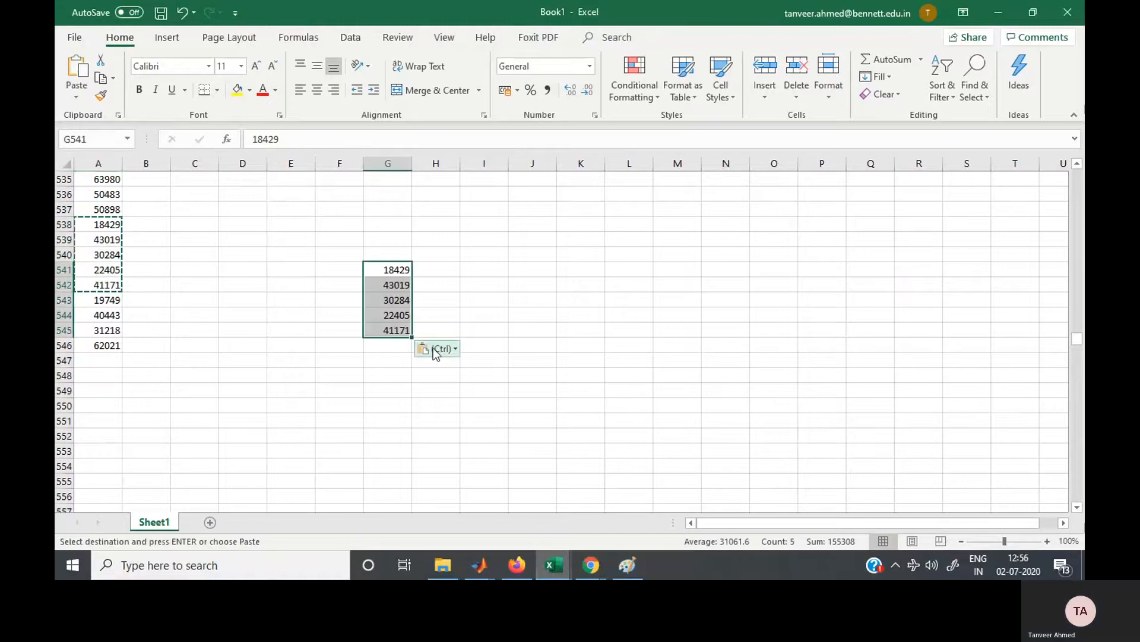
left_click(437, 350)
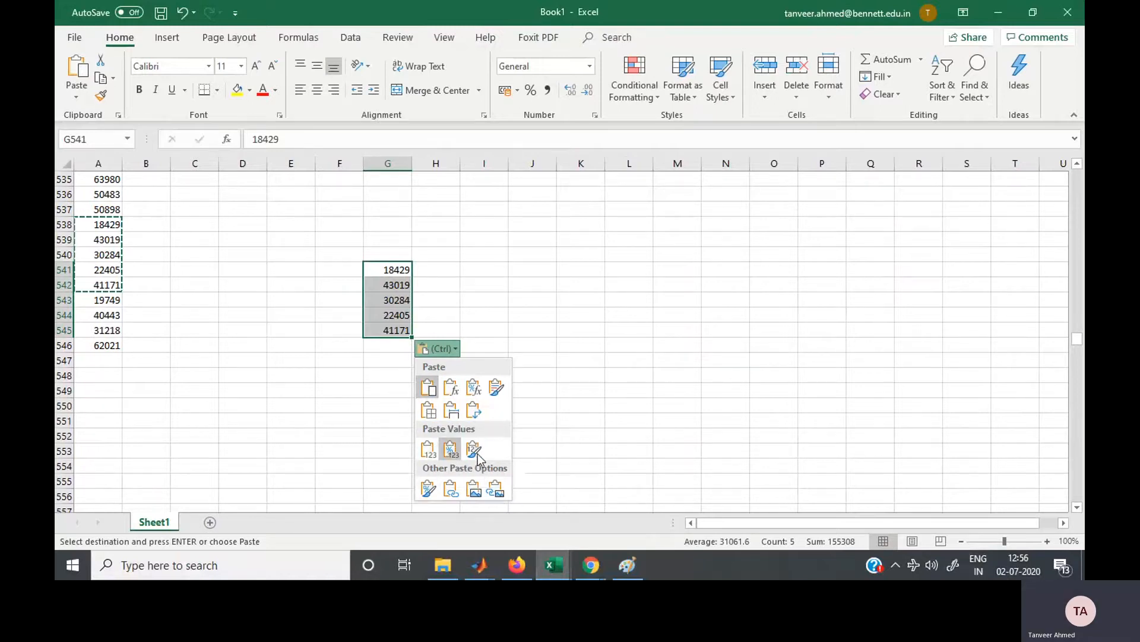
left_click(474, 410)
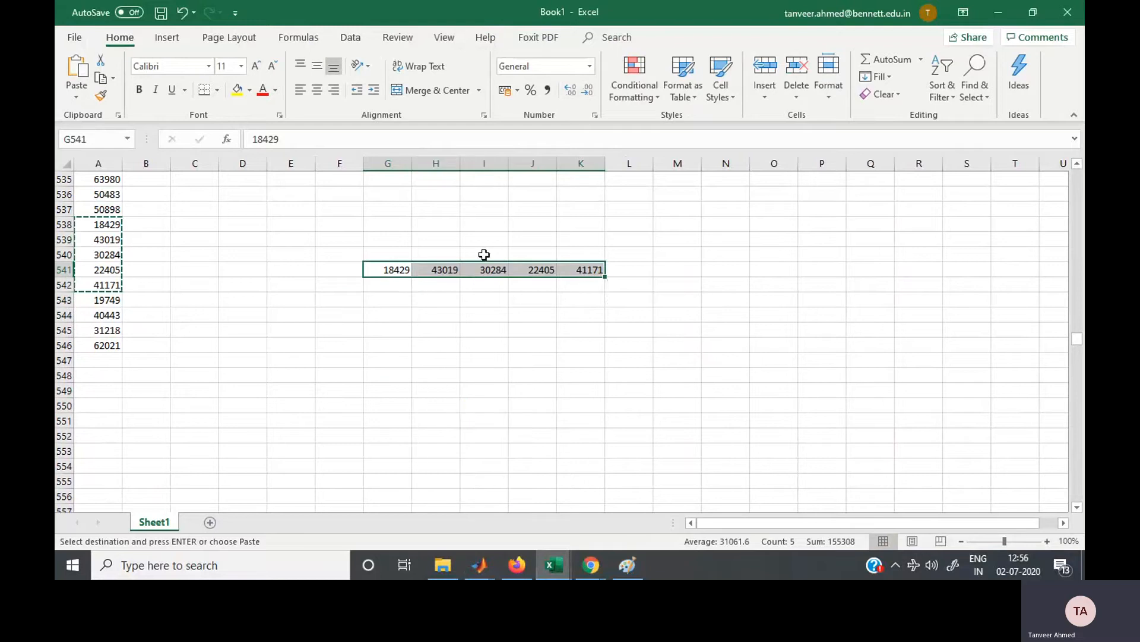
Compare cells A538 to A542 with the transposed row, and copy the value from A543 into cell L541.
left_click(629, 271)
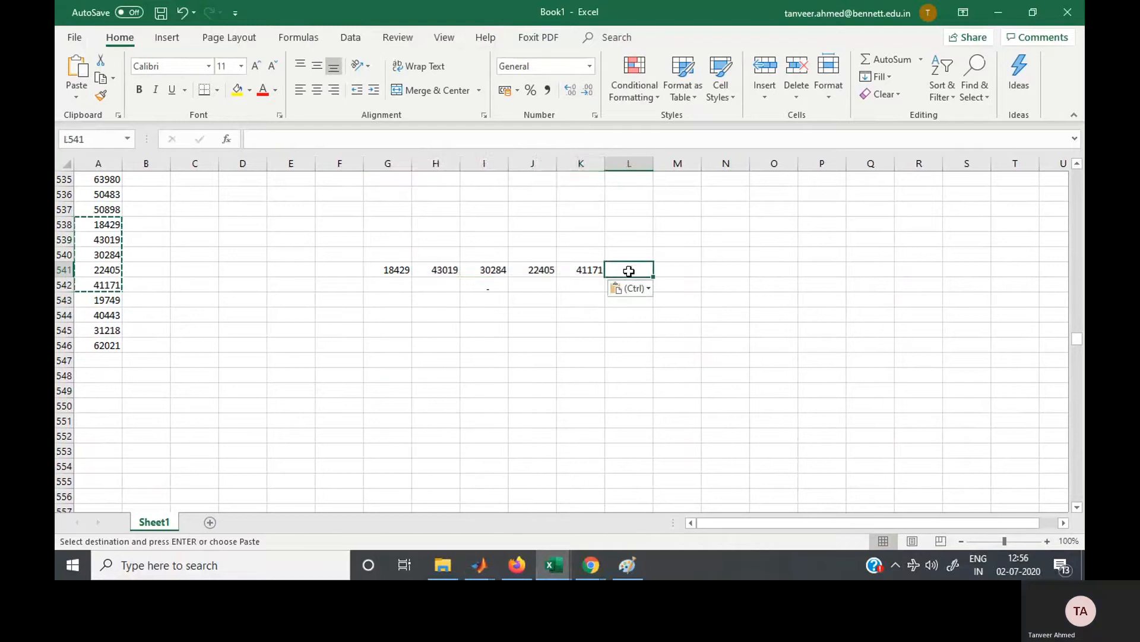
left_click_drag(114, 224, 111, 285)
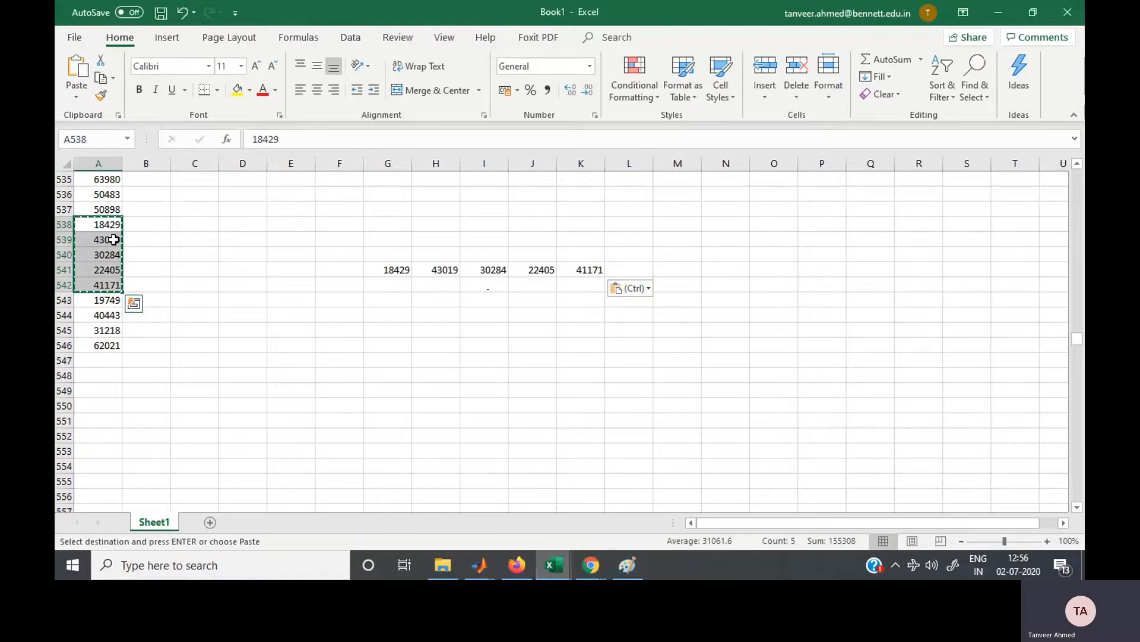
left_click_drag(378, 269, 591, 270)
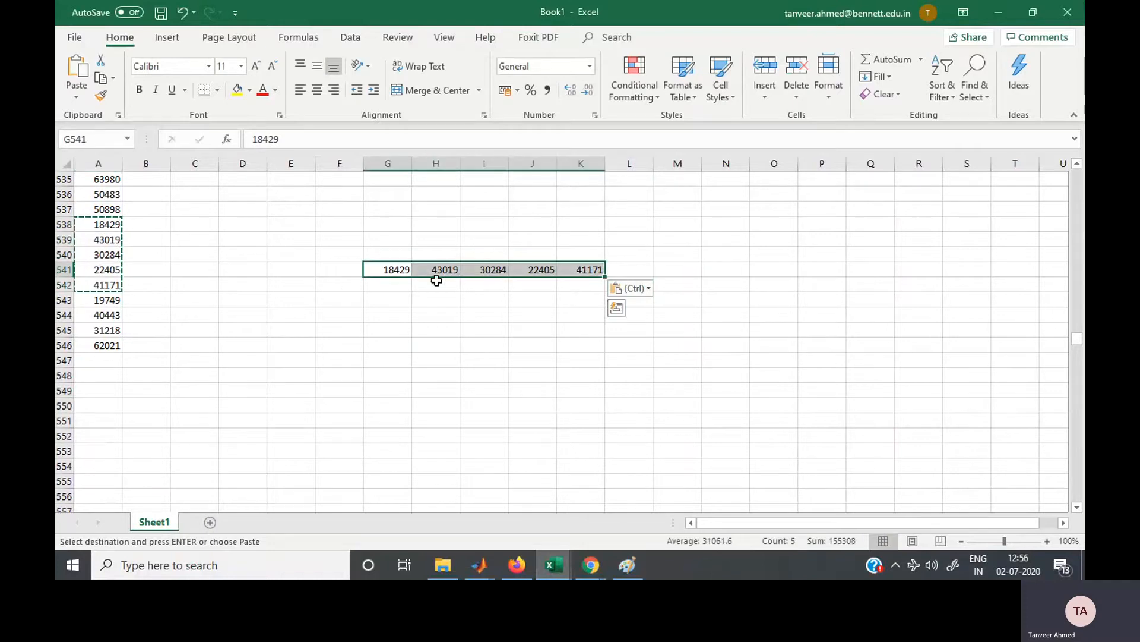
left_click(95, 301)
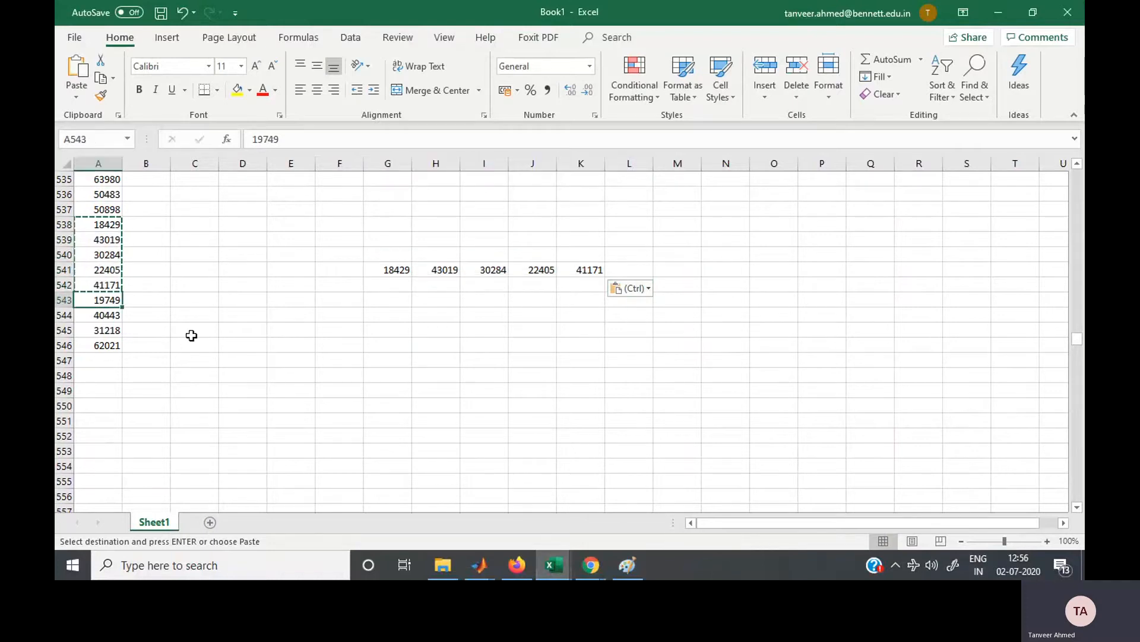
key("ctrl+c")
left_click(642, 271)
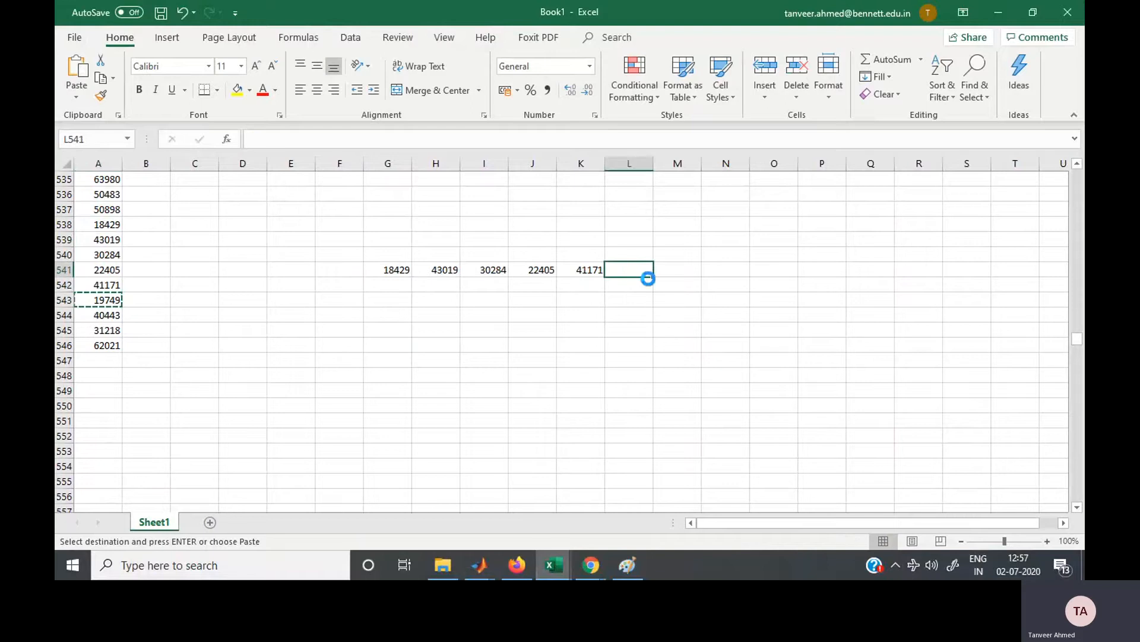
key("ctrl+v")
Enter the headers X1, X2, X3, X4, X5 and Y in cells G540 to L540.
left_click(398, 254)
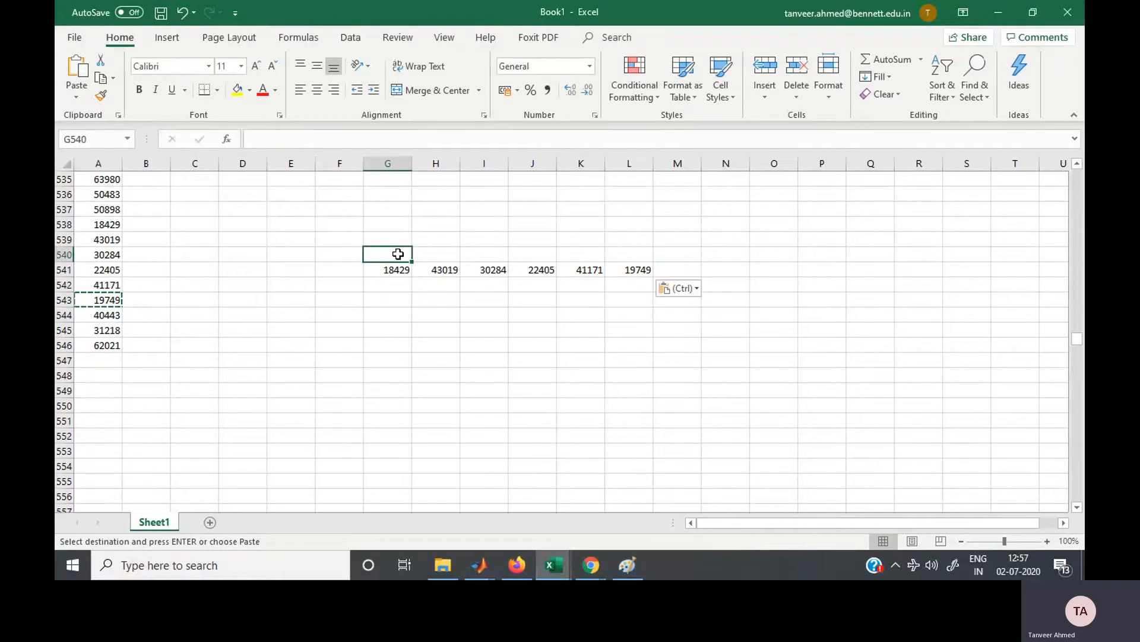
type("X1")
key("Tab")
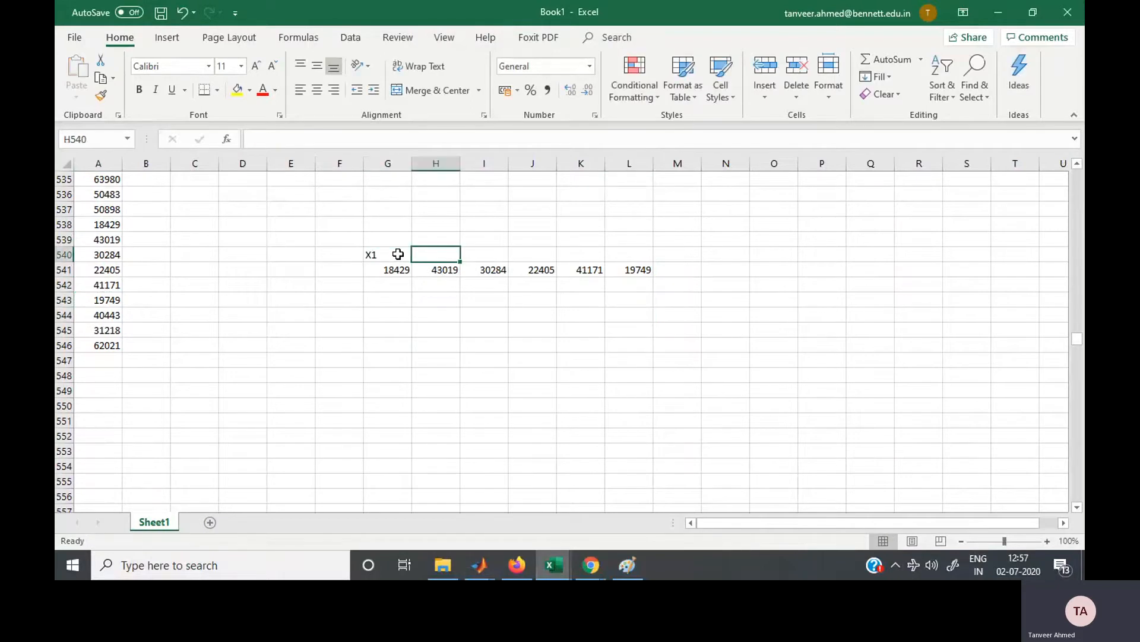
type("X2")
key("Tab")
type("X3")
key("Tab")
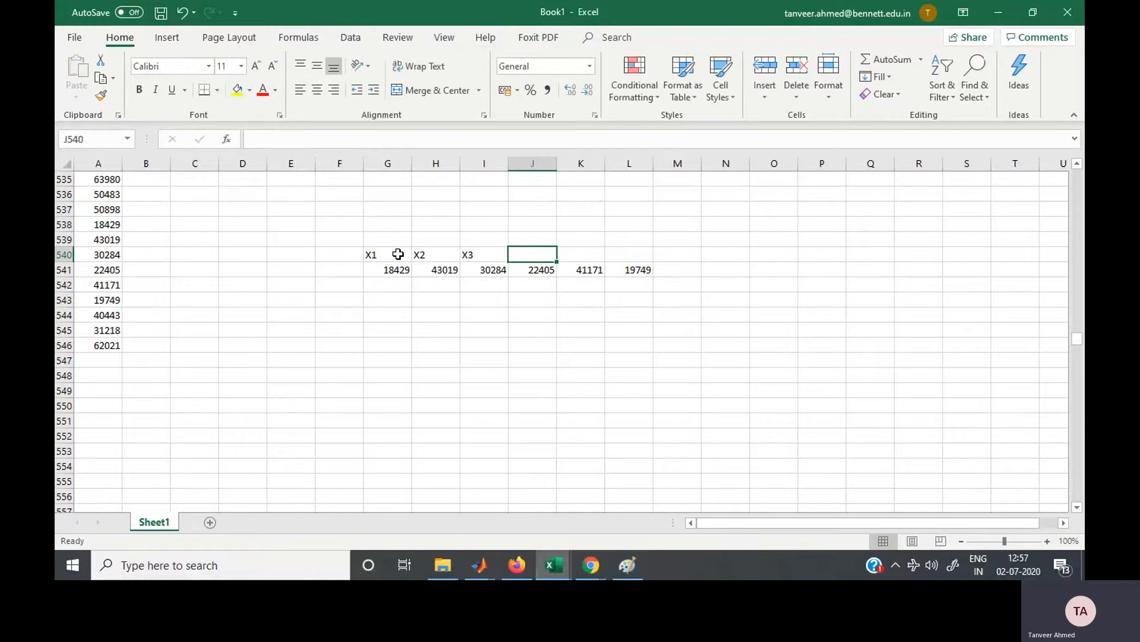
type("X4")
key("Tab")
key("Tab")
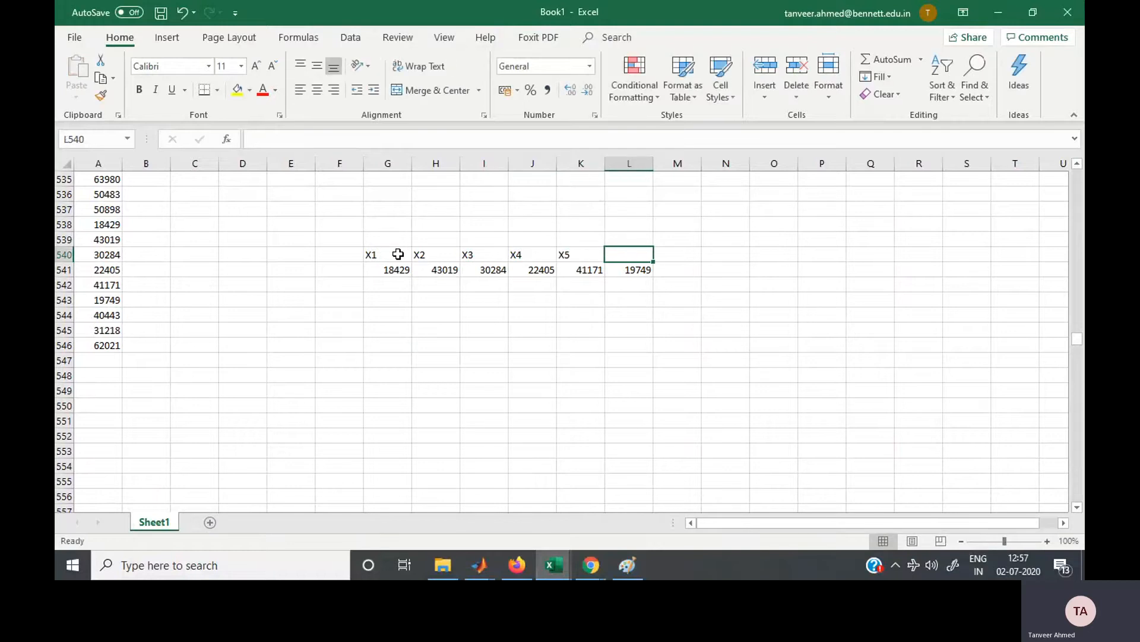
type("Y")
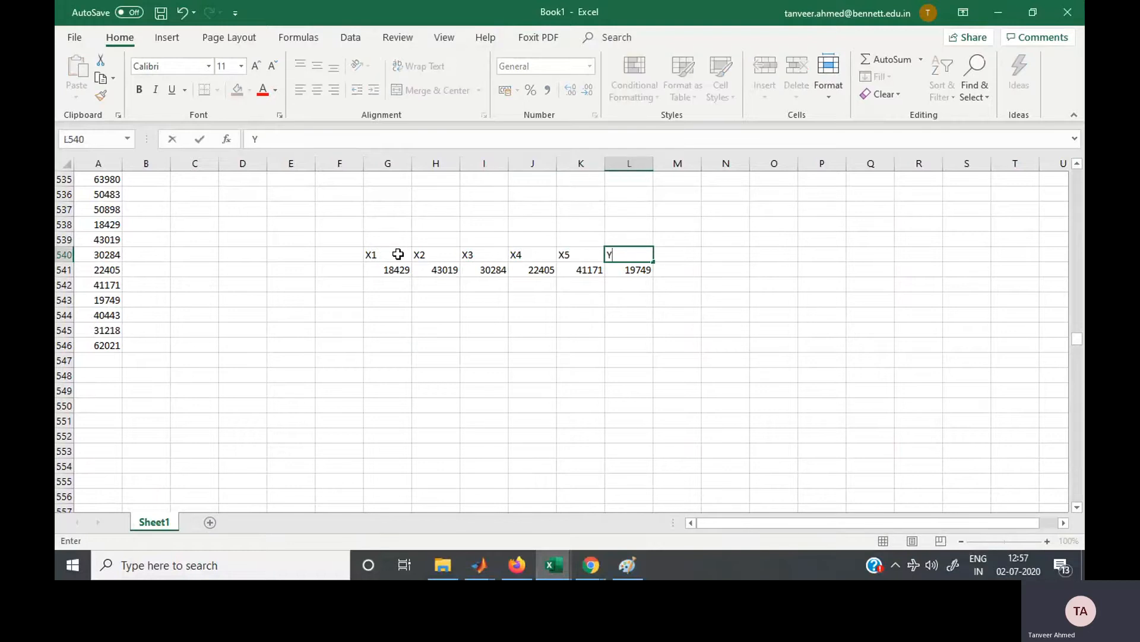
key("Return")
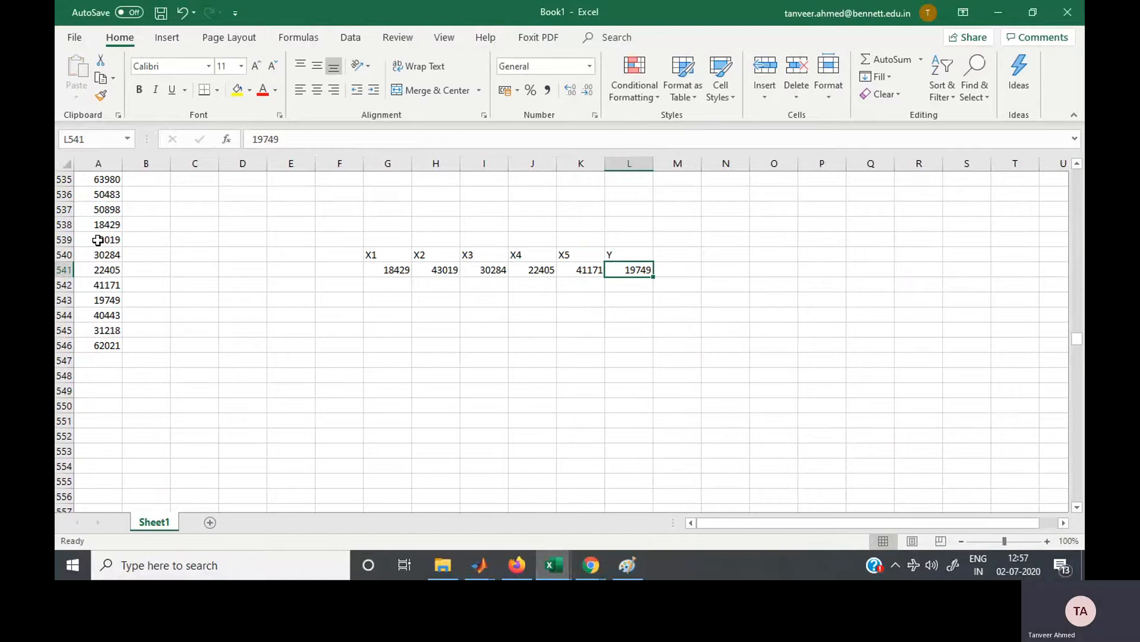
Copy cells A539 to A543 and paste them transposed into row 542, starting at cell G542.
left_click_drag(98, 240, 95, 300)
key("ctrl+c")
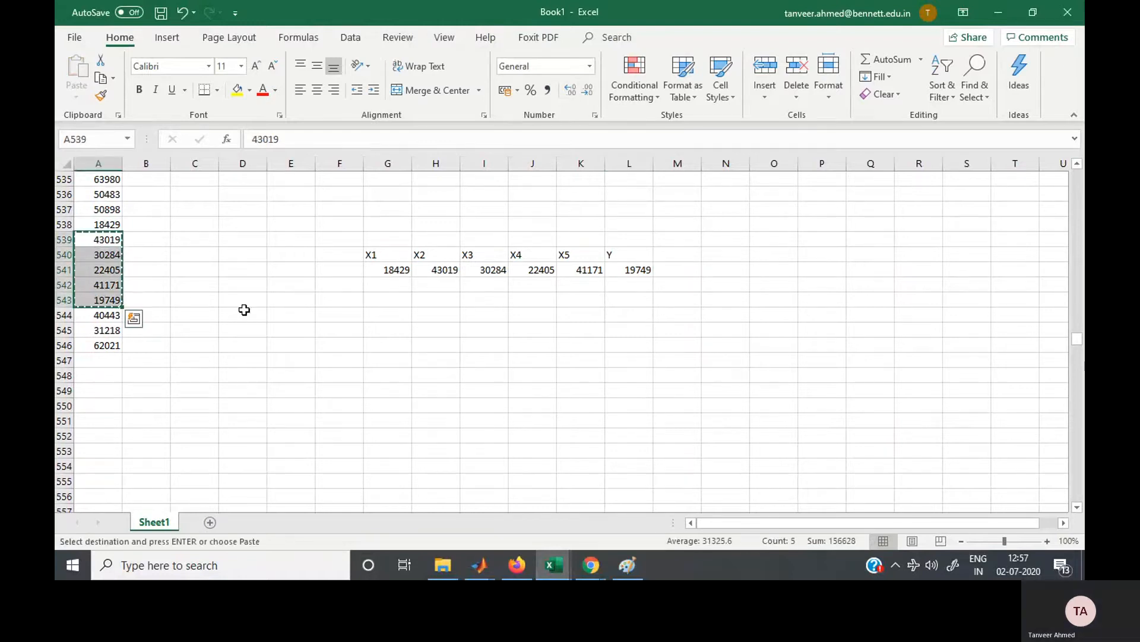
left_click(385, 287)
key("ctrl+v")
left_click(453, 363)
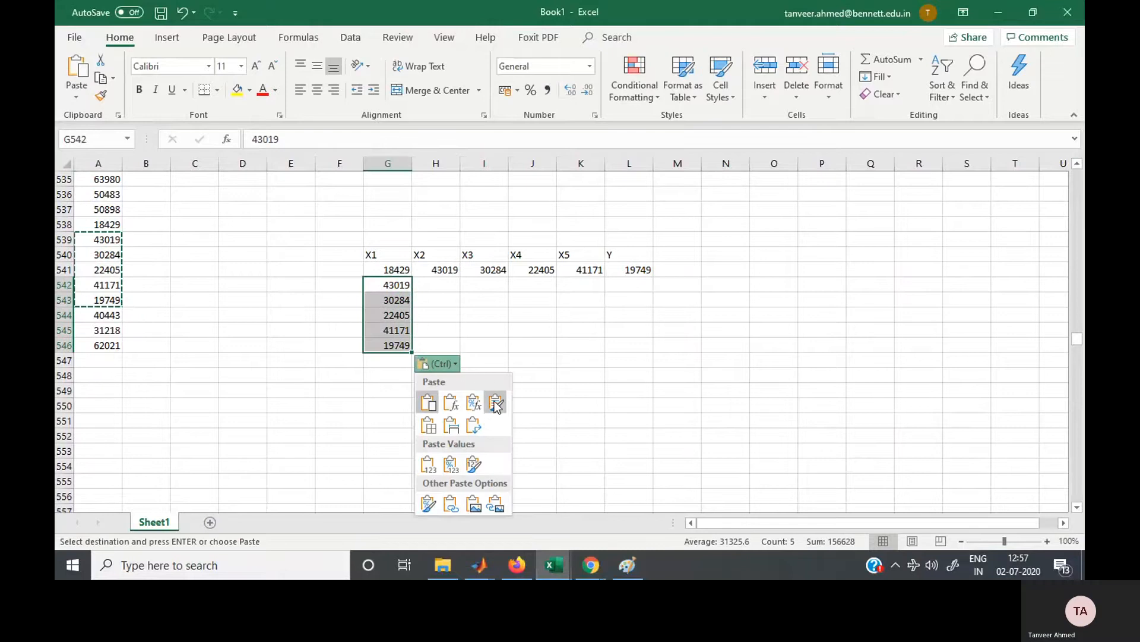
left_click(496, 405)
Enter 40443 as the Y value in cell L542 and select cell G543.
left_click(634, 286)
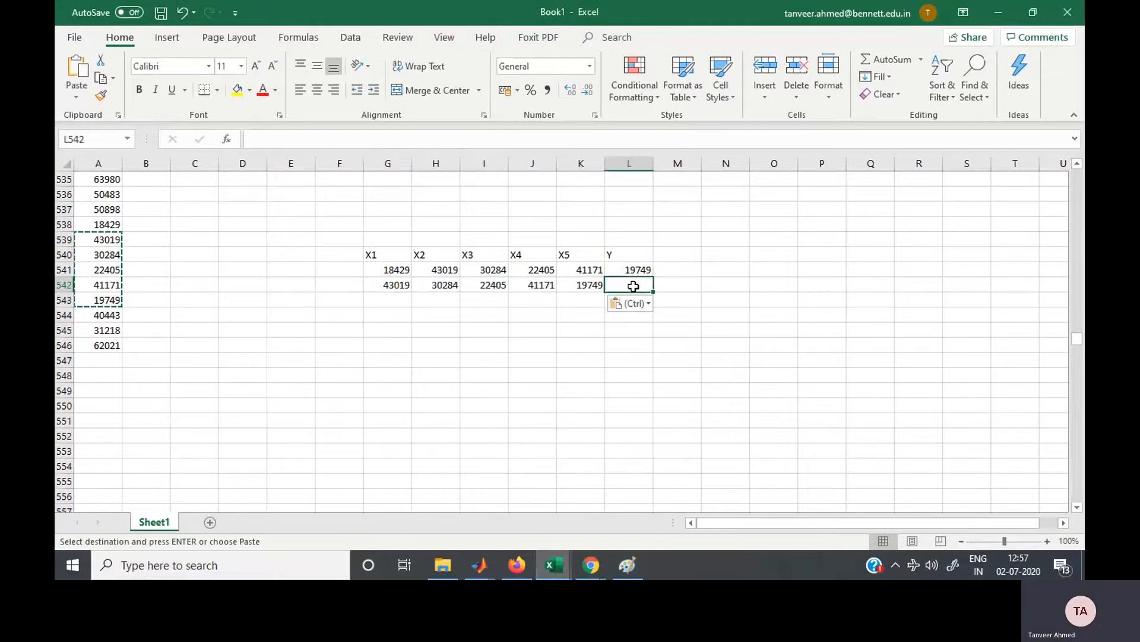
type("40443")
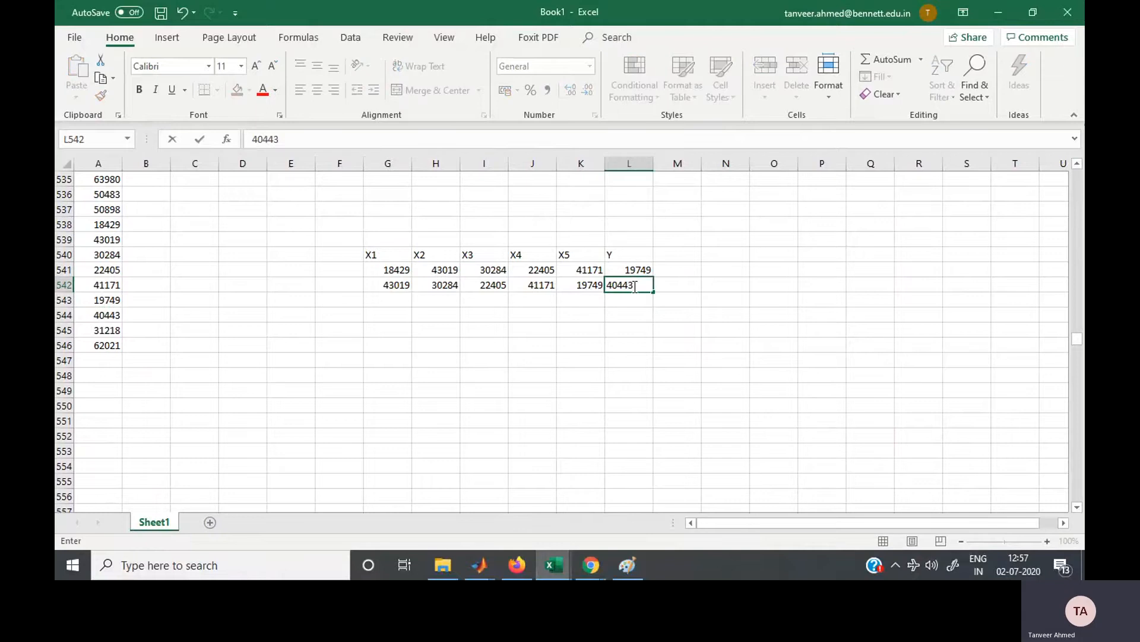
key("Return")
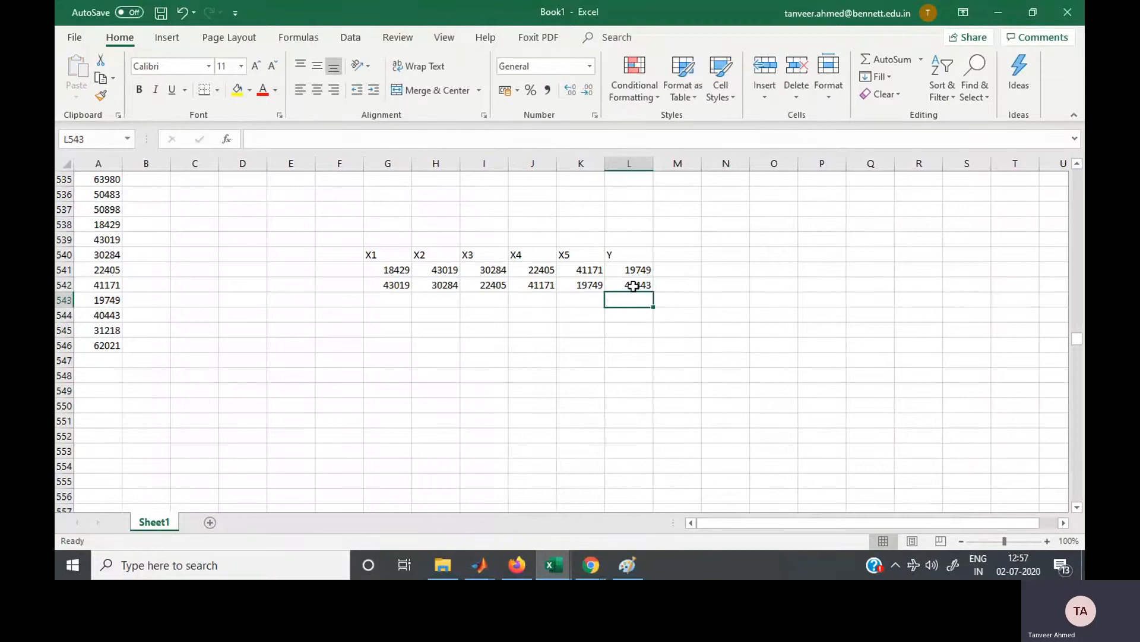
key("Left")
key("Left")
key("Left")
key("Left")
key("Left")
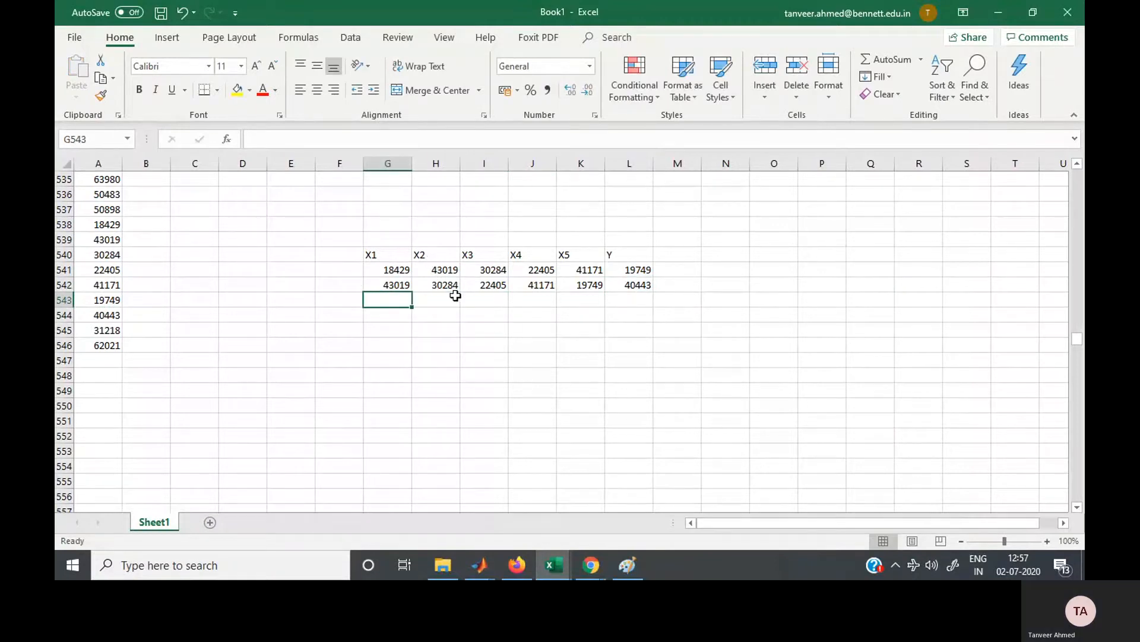
left_click_drag(107, 255, 107, 330)
key("ctrl+c")
left_click(385, 301)
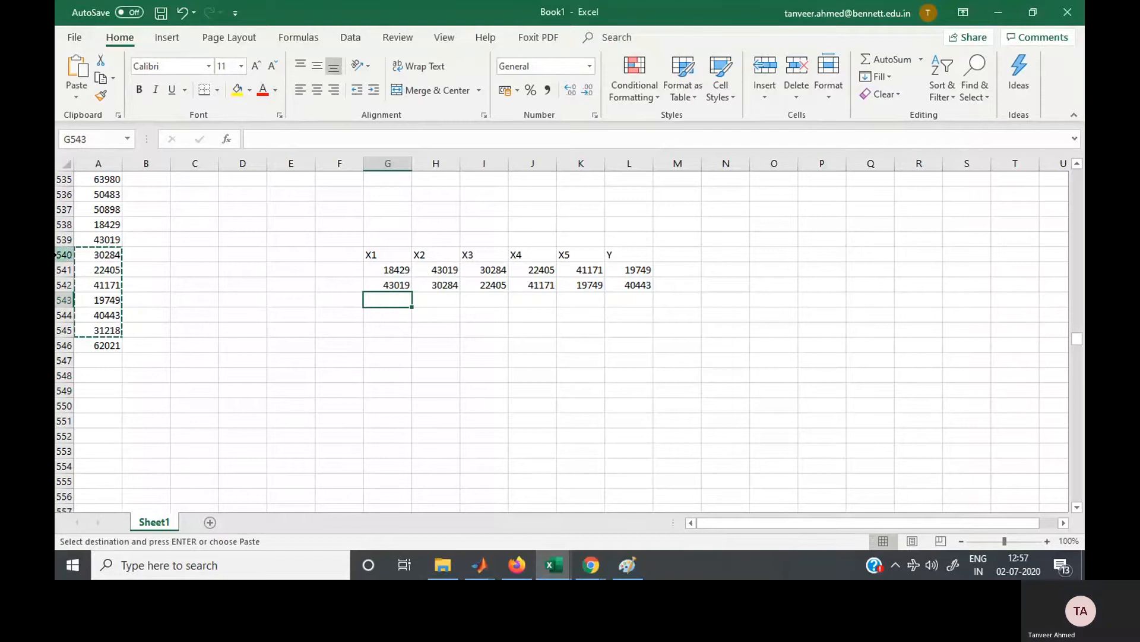
Copy cells A540 to A544 transposed into row 543 starting at G543, and enter 31218 as the Y value in L543.
left_click_drag(111, 254, 110, 312)
key("ctrl+c")
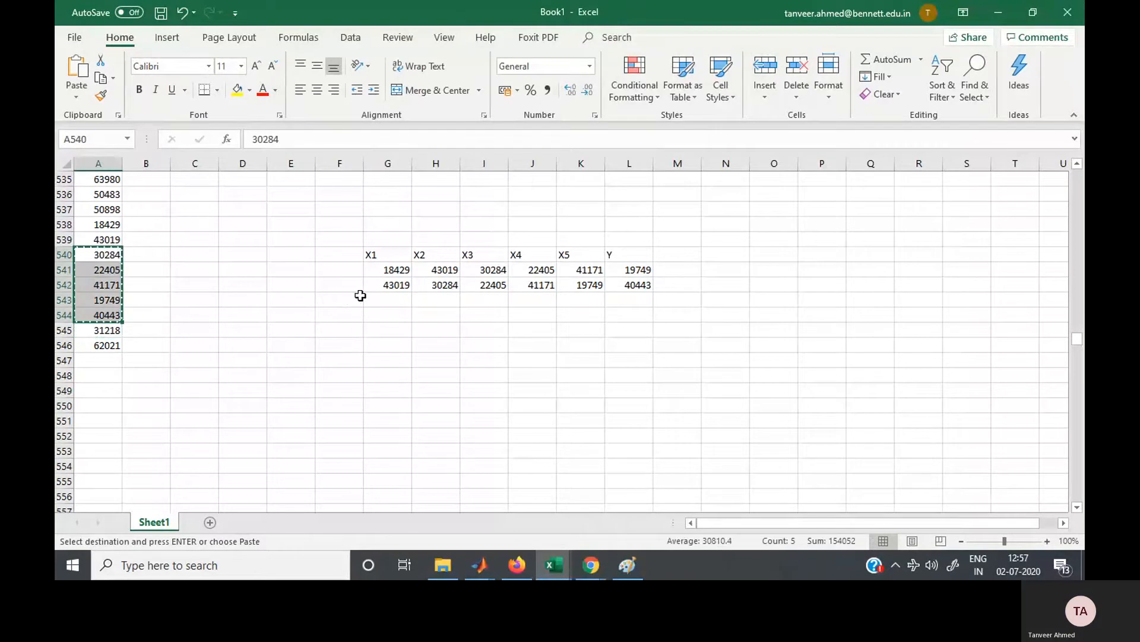
left_click(383, 298)
key("ctrl+v")
left_click(455, 380)
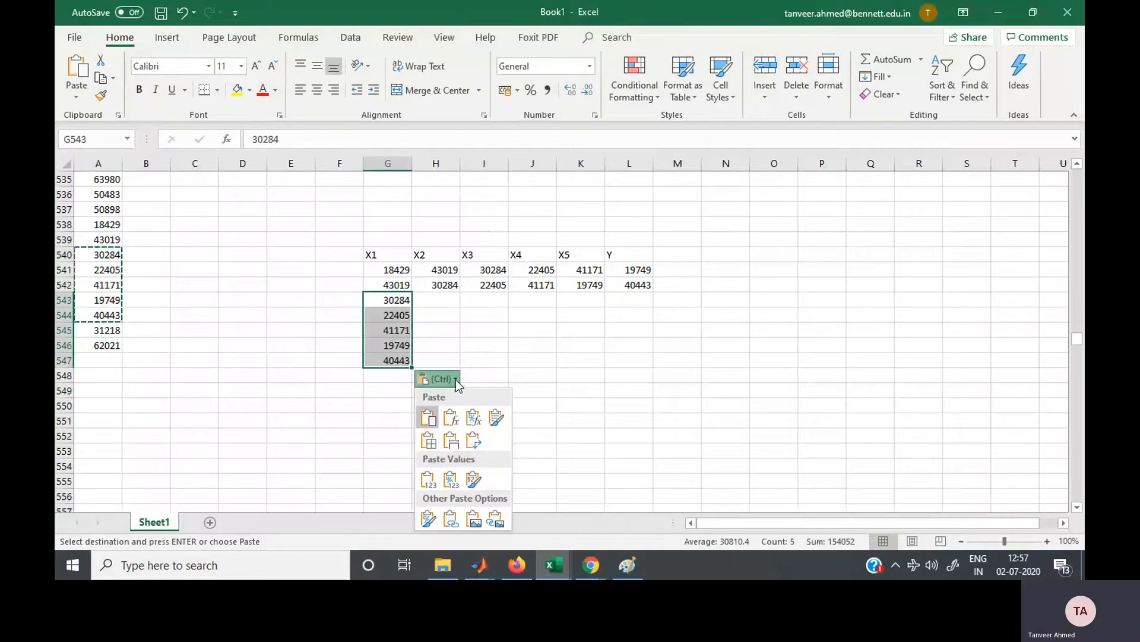
left_click(476, 438)
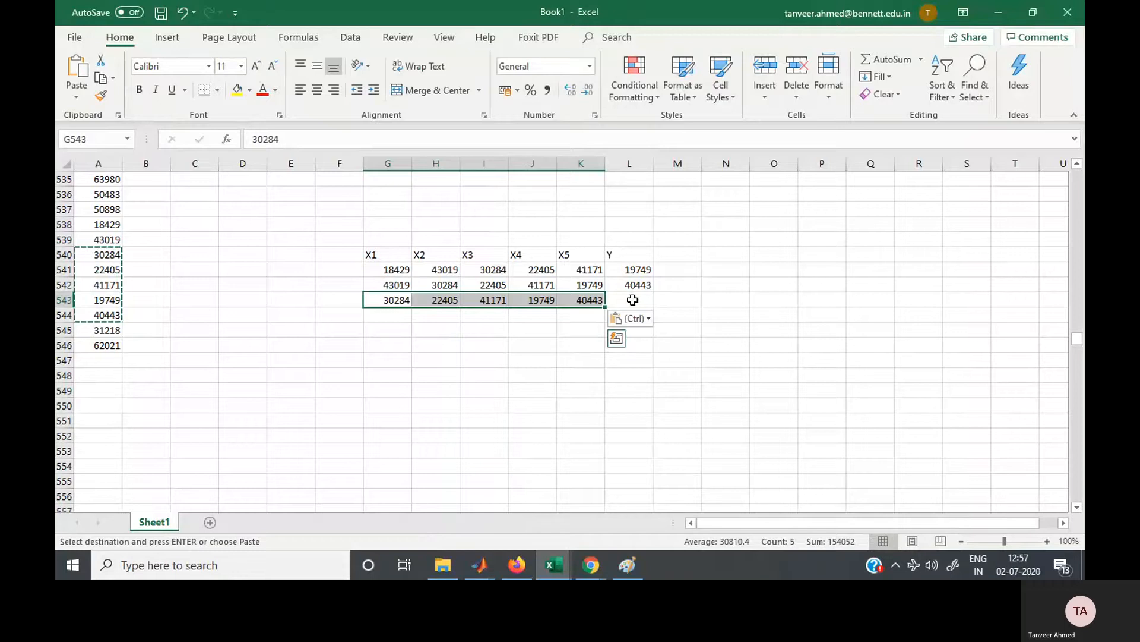
double_click(635, 302)
type("31218")
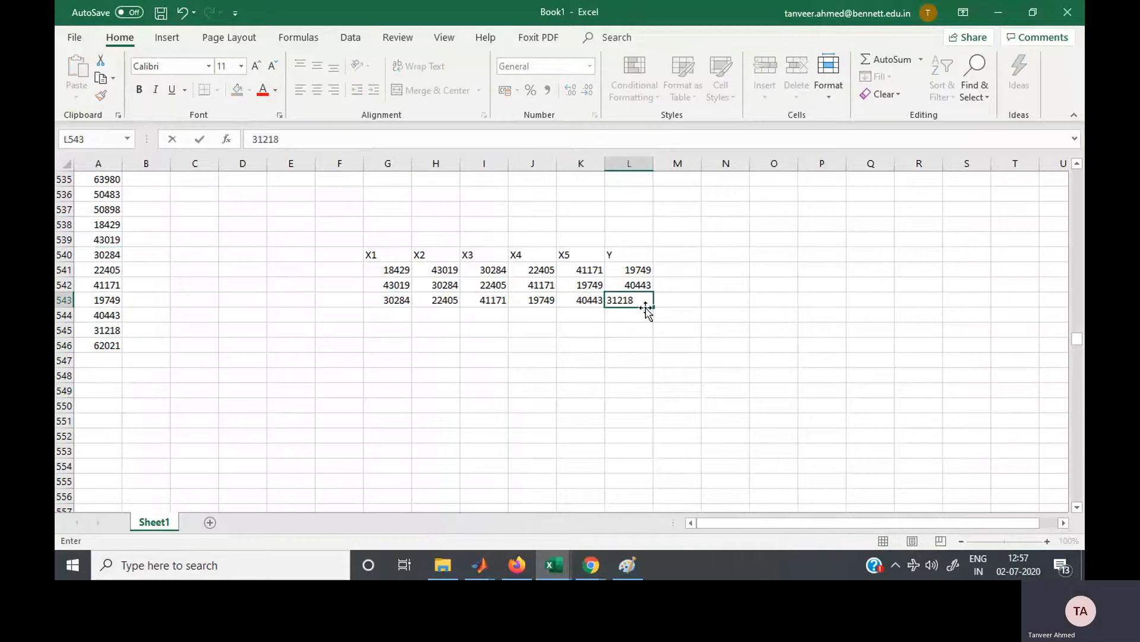
left_click(92, 299)
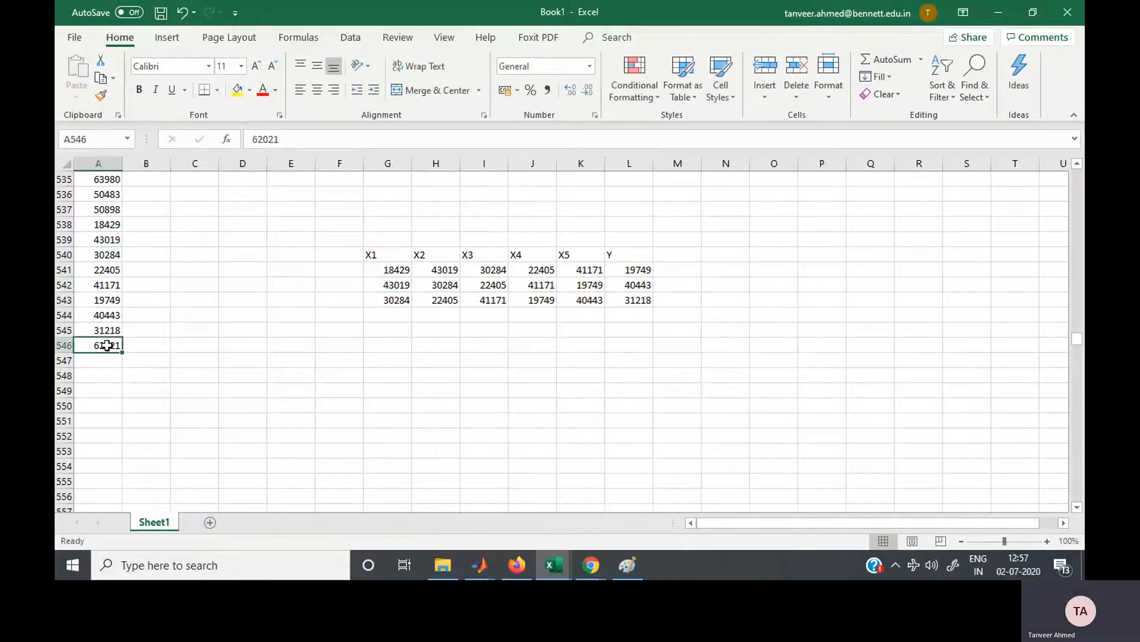
Copy cells A542 to A546 and paste them transposed into row 544, starting at cell G544.
left_click_drag(105, 345, 108, 284)
key("ctrl+c")
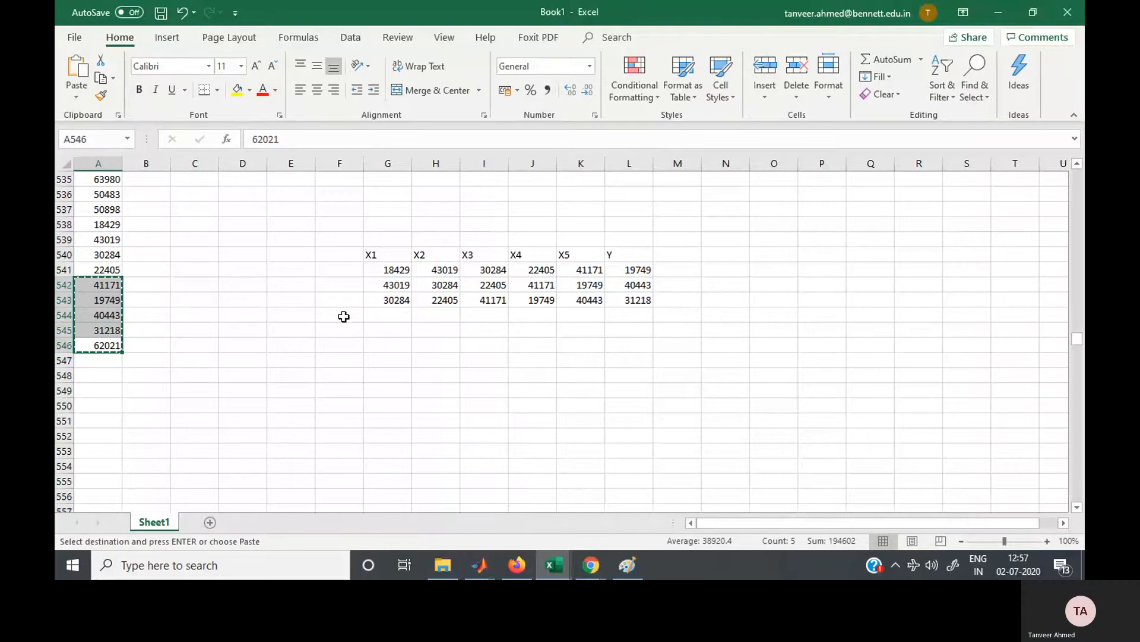
left_click(386, 314)
key("ctrl+v")
left_click(449, 395)
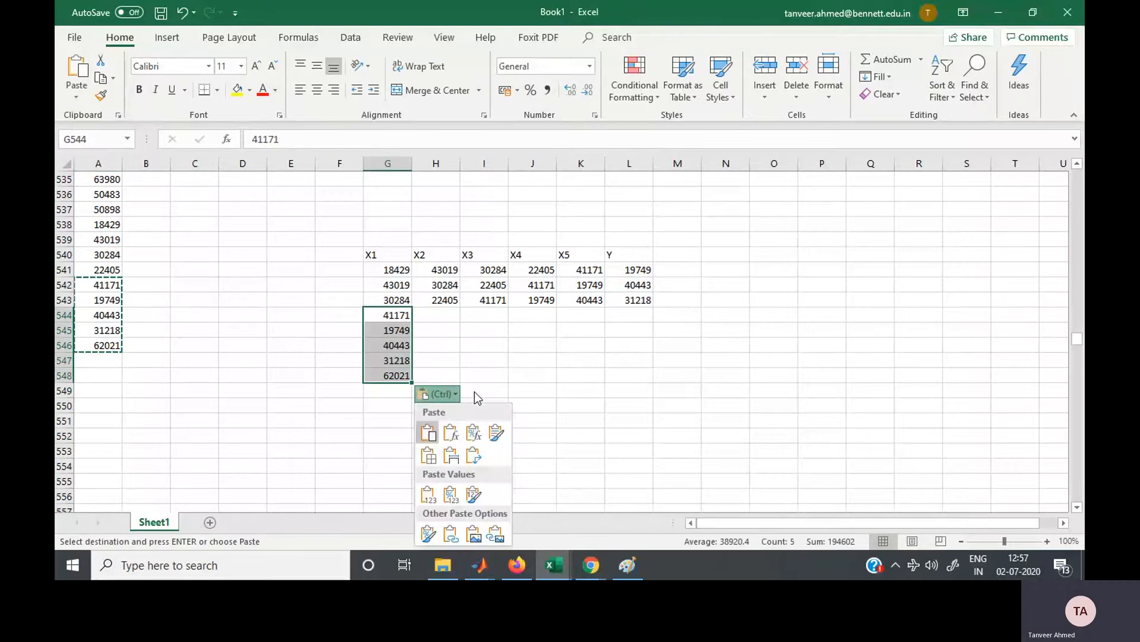
left_click(474, 455)
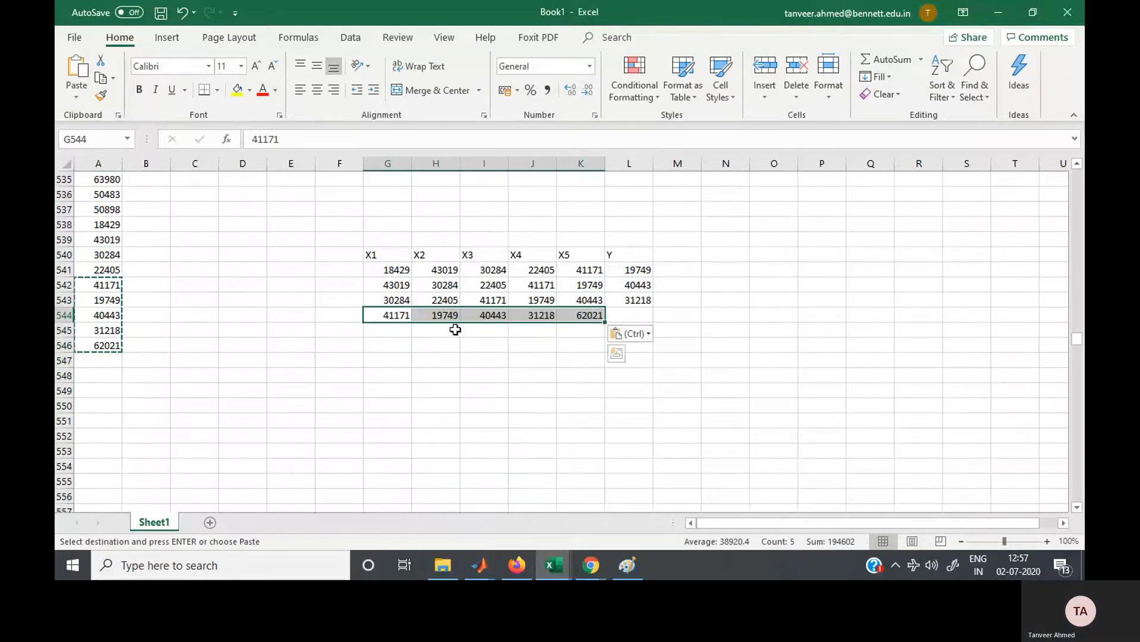
left_click(627, 315)
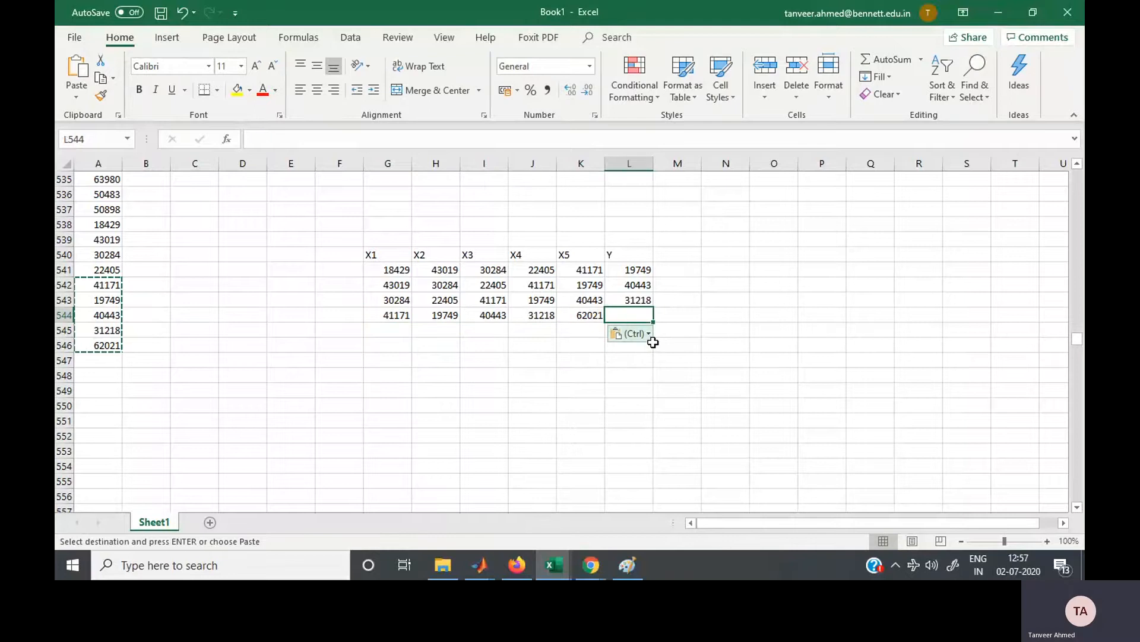
Move the window values in cells G544 to K544 down one row into row 545.
left_click(397, 321)
key("ctrl+shift+Right")
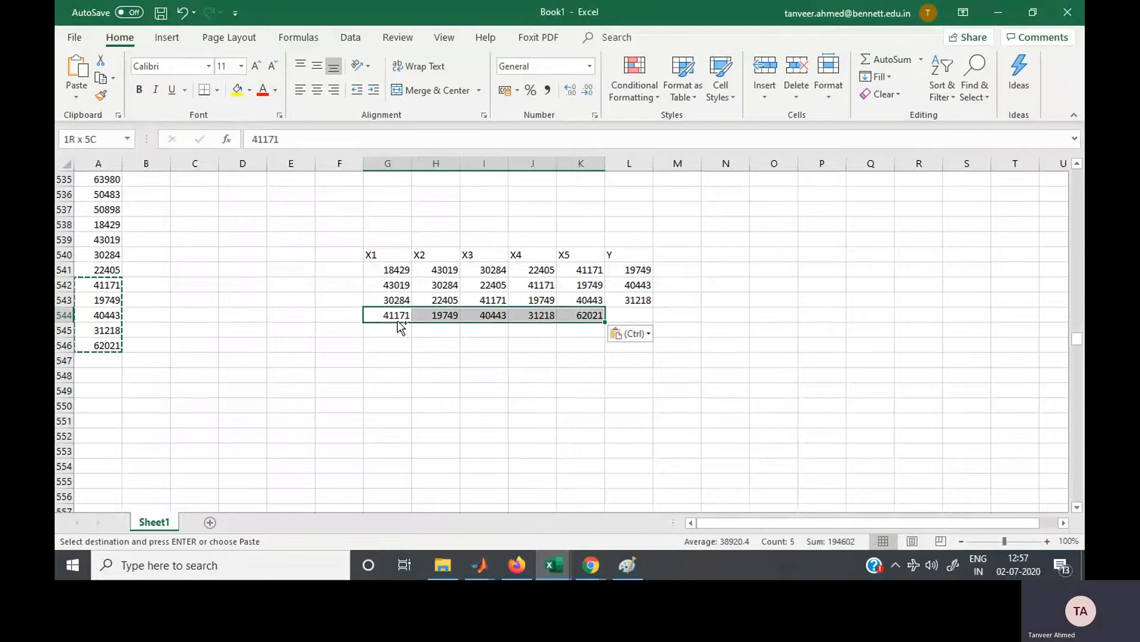
key("ctrl+c")
left_click_drag(397, 321, 398, 325)
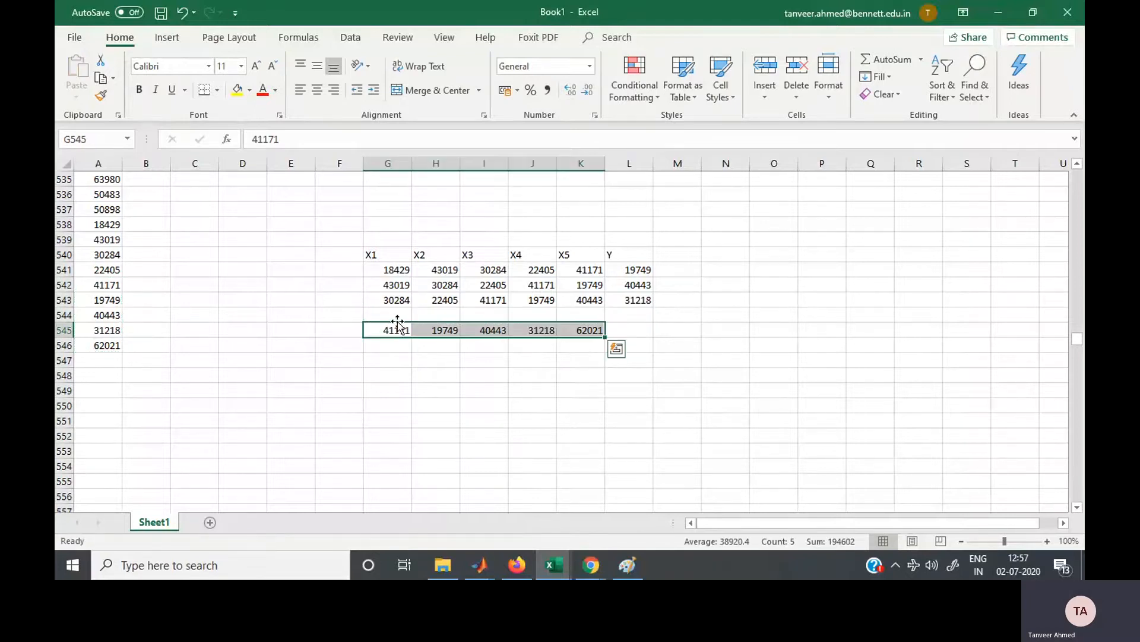
Copy cells A541 to A545 transposed into row 544 starting at G544, and enter 62021 as the Y value in L544.
left_click_drag(103, 330, 108, 270)
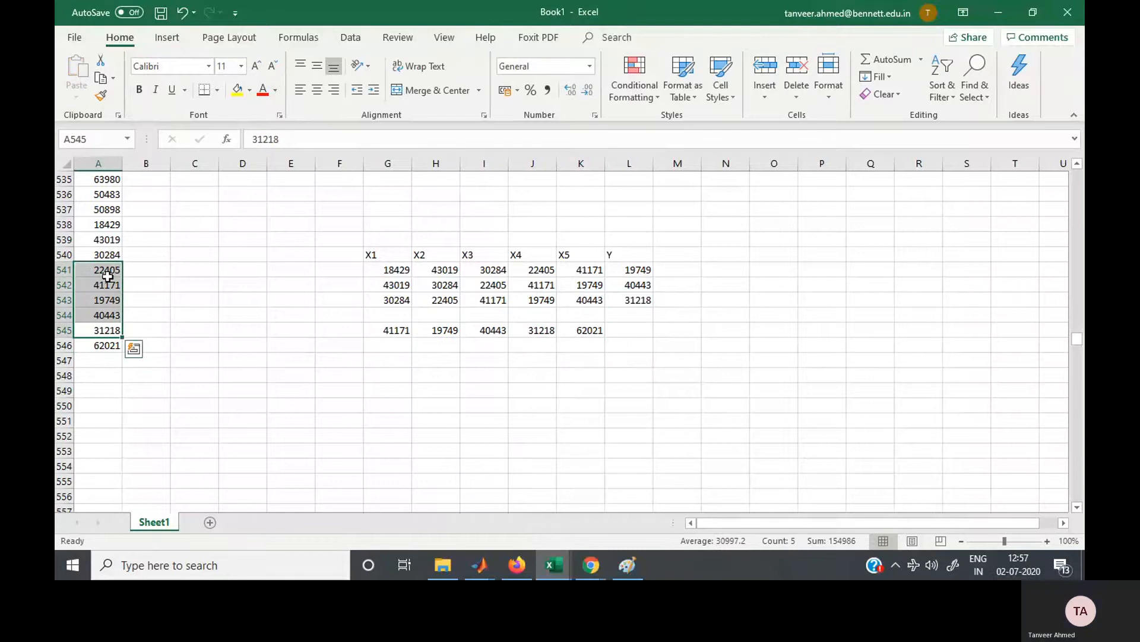
key("ctrl+c")
left_click(395, 316)
key("ctrl+v")
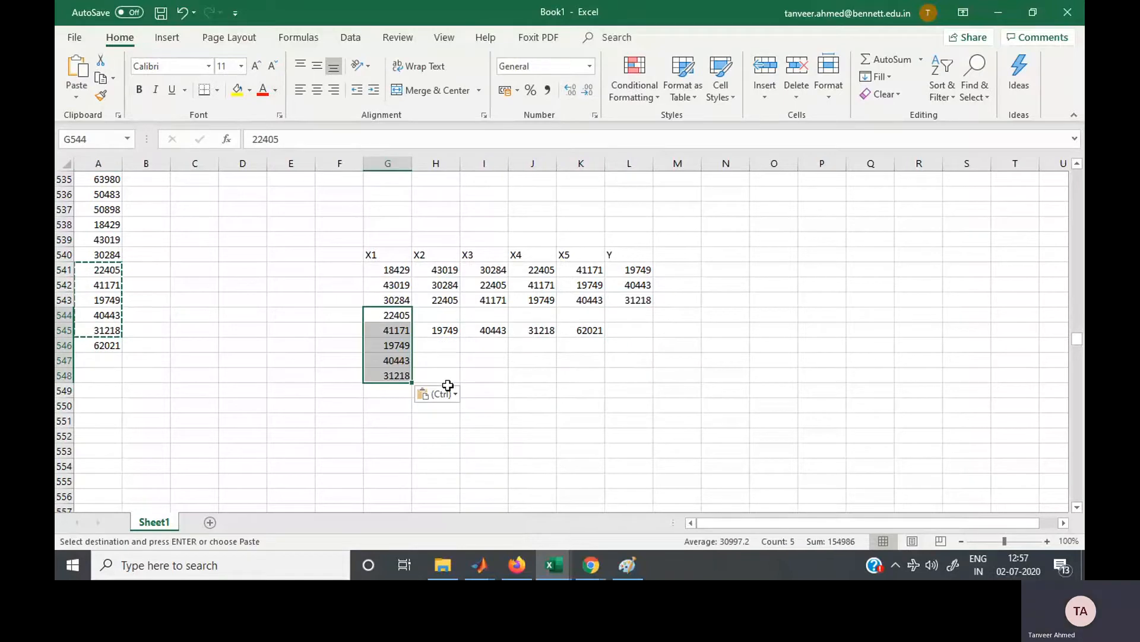
left_click(439, 394)
left_click(474, 455)
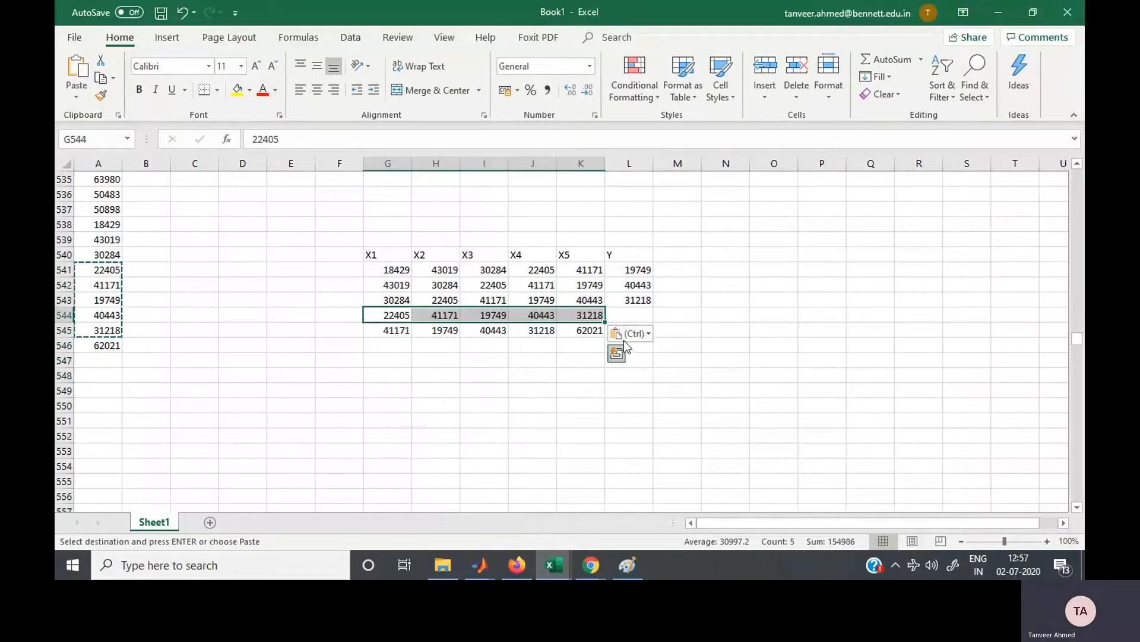
left_click(632, 317)
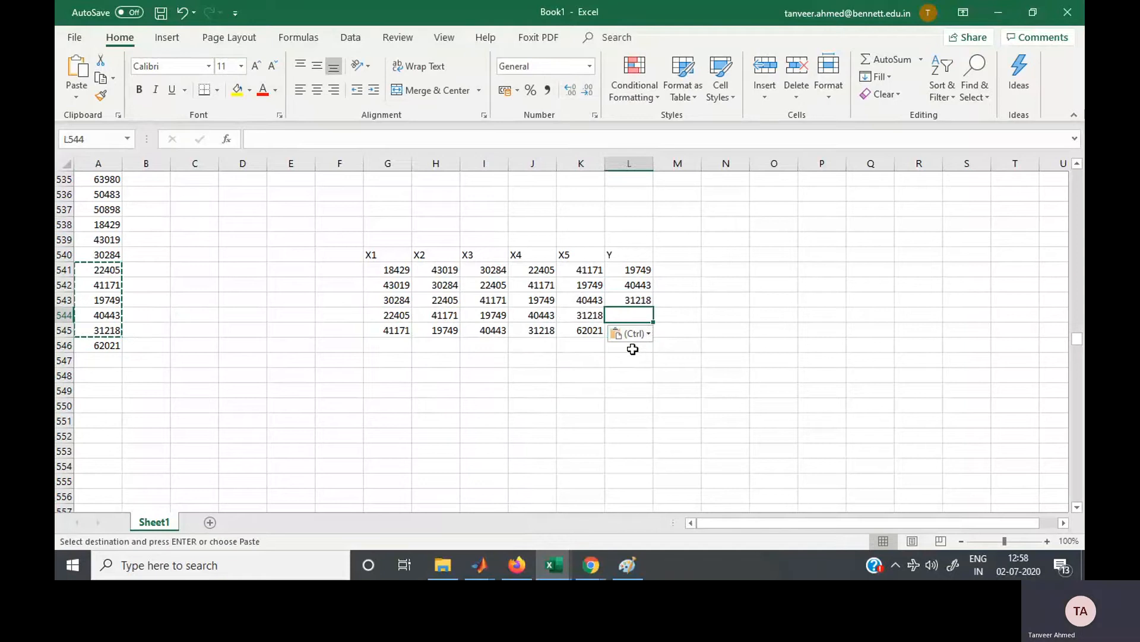
type("62021")
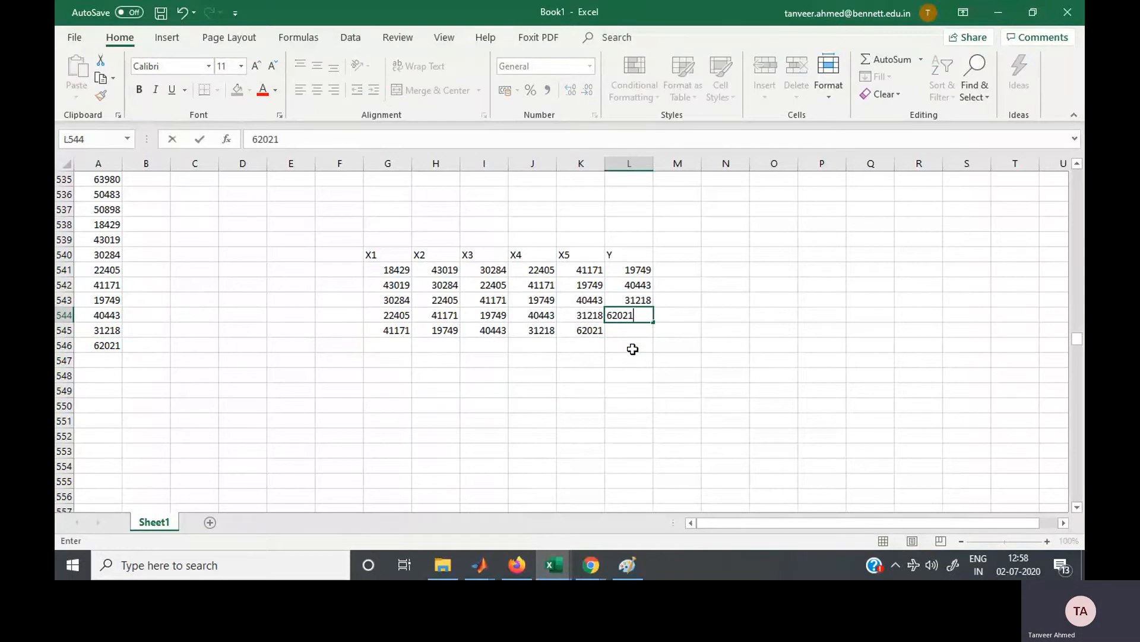
key("Return")
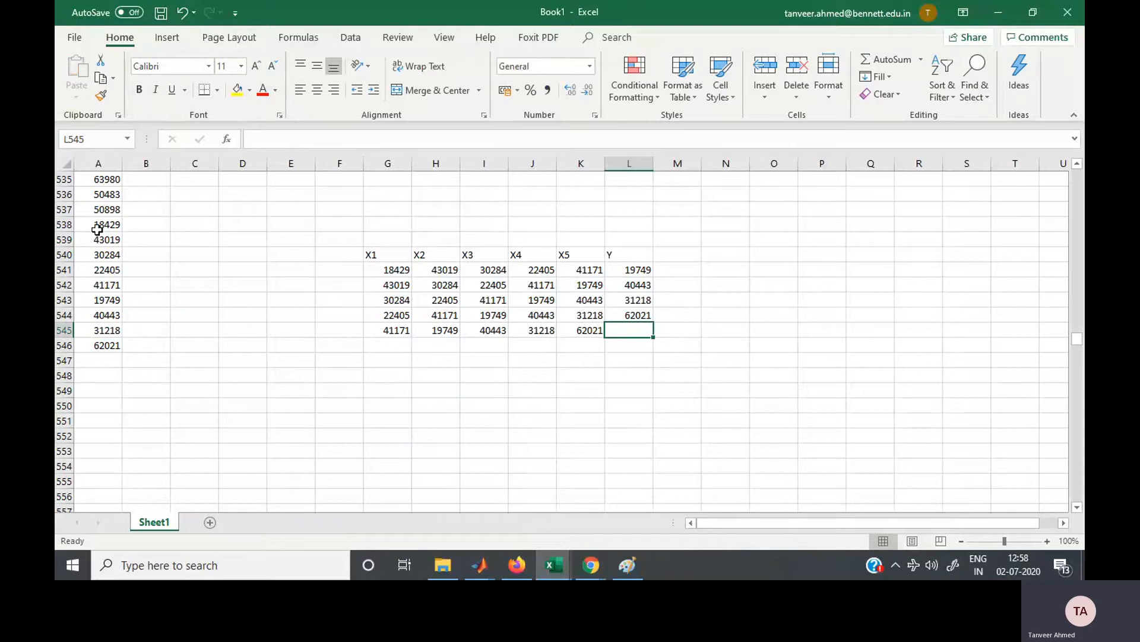
Examine the source series in column A, especially A538 to A546, against the sliding-window table, and select the Y cell L545.
left_click_drag(97, 228, 113, 346)
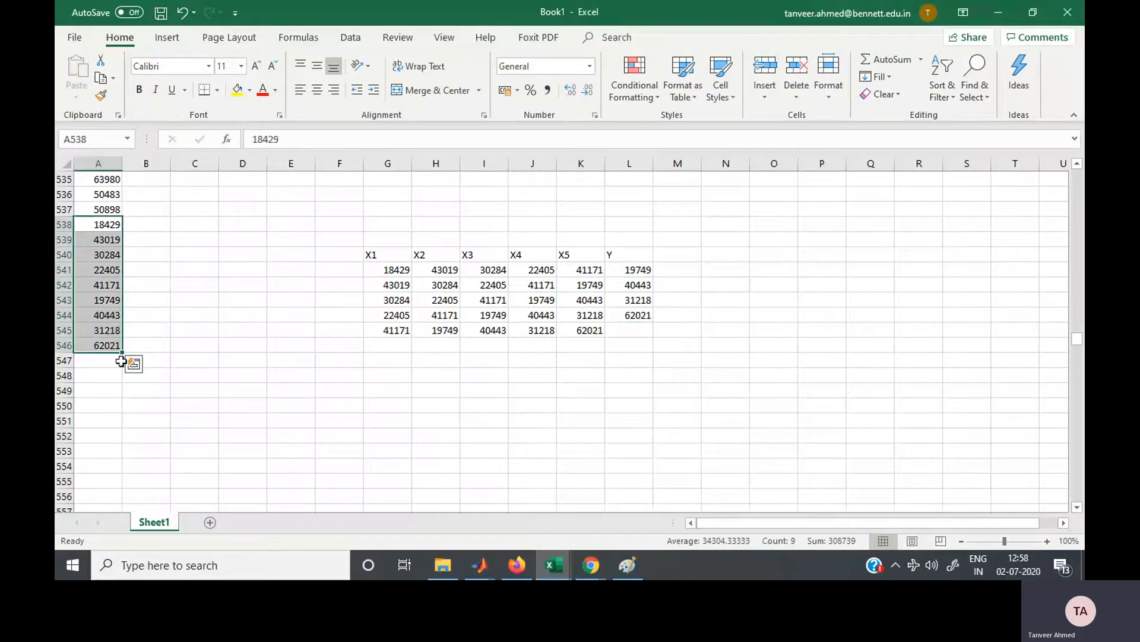
left_click(110, 300)
scroll(104, 249, "up", 11)
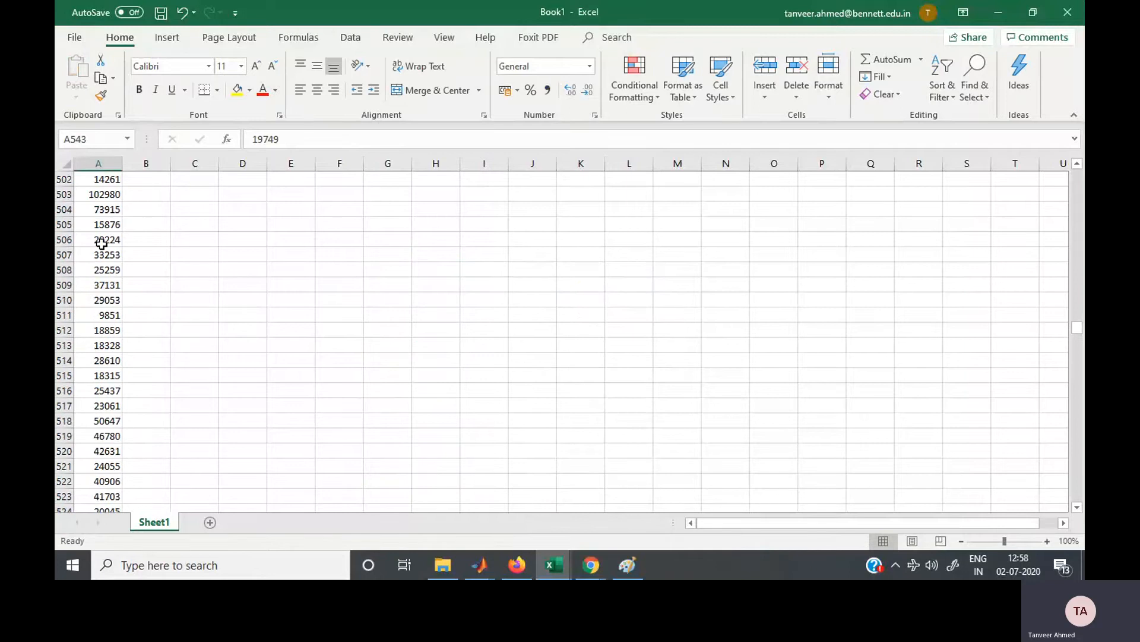
scroll(102, 243, "down", 9)
scroll(102, 243, "down", 3)
scroll(100, 243, "up", 2)
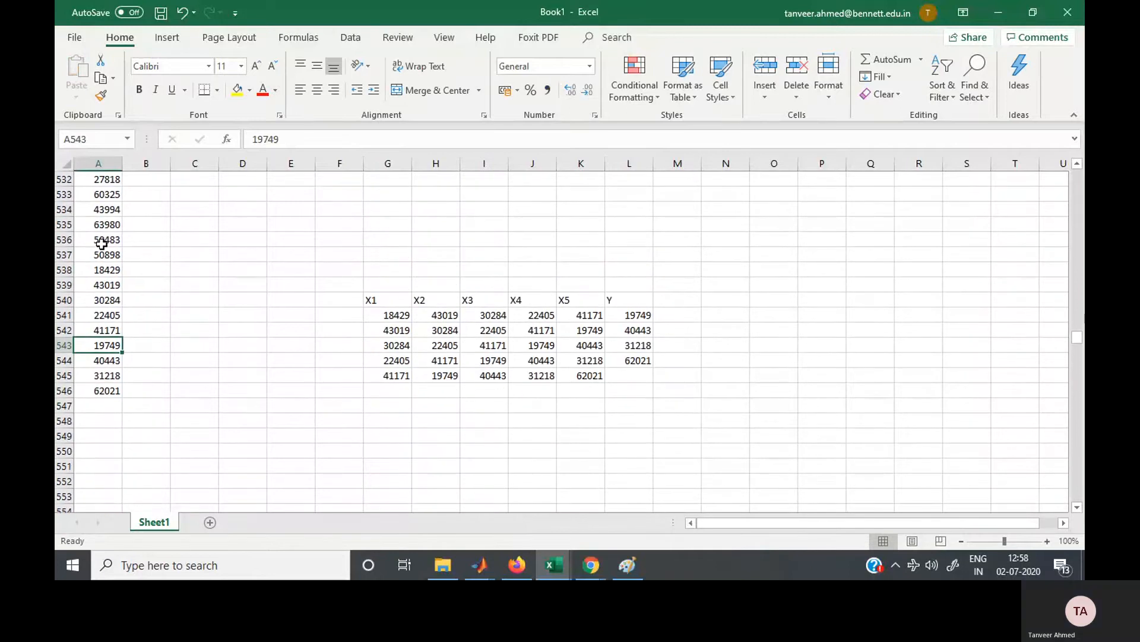
left_click(619, 376)
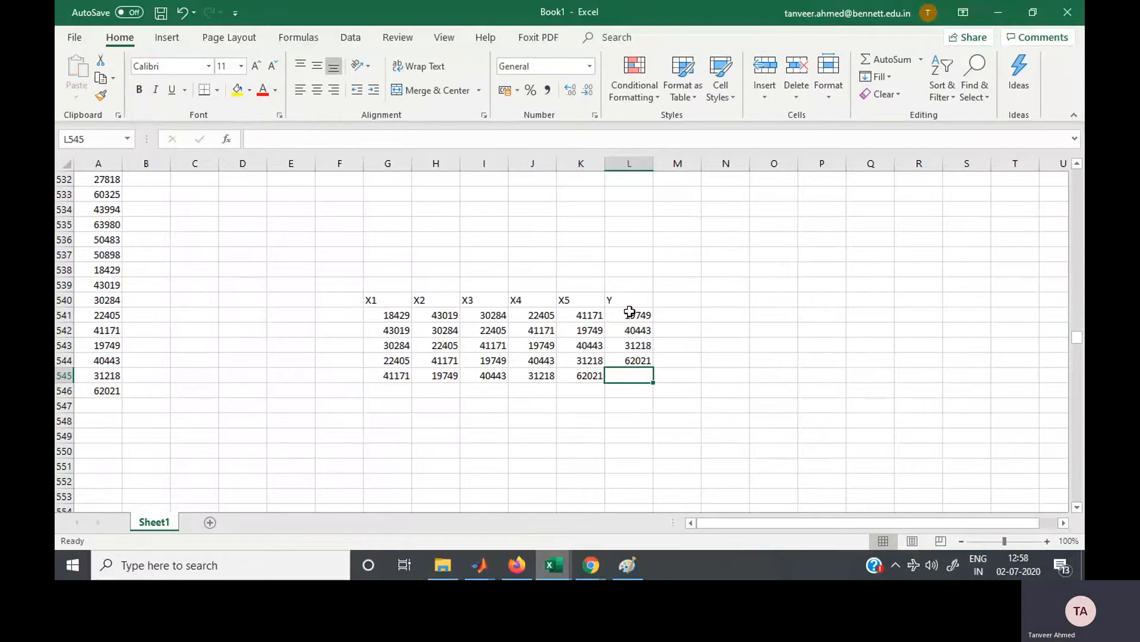
mouse_move(556, 565)
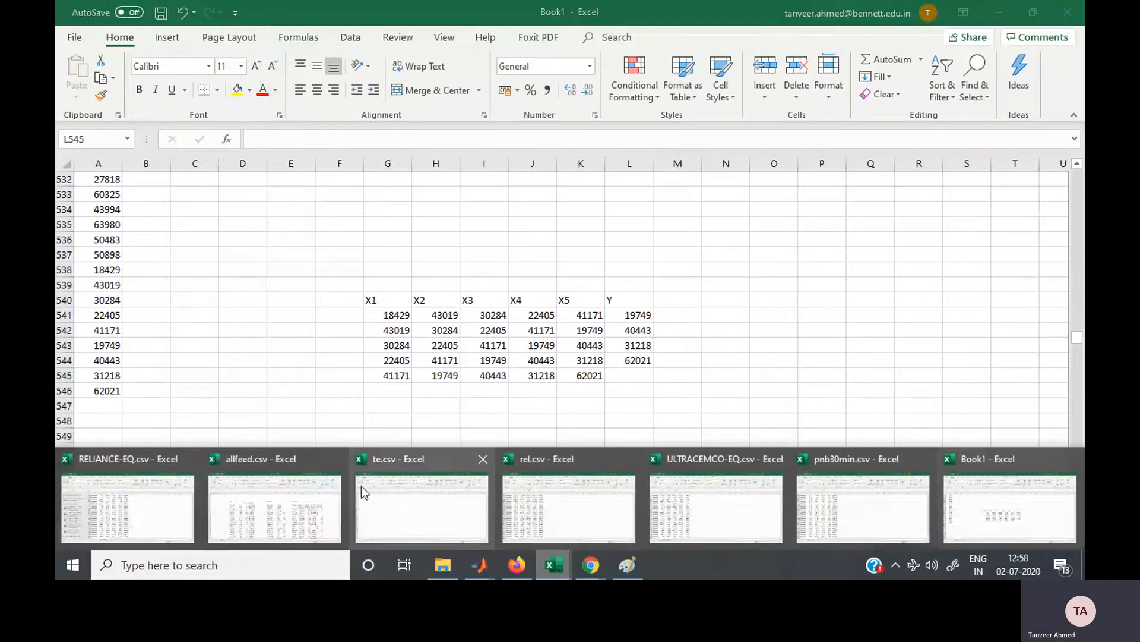
left_click(414, 495)
key("alt+Tab")
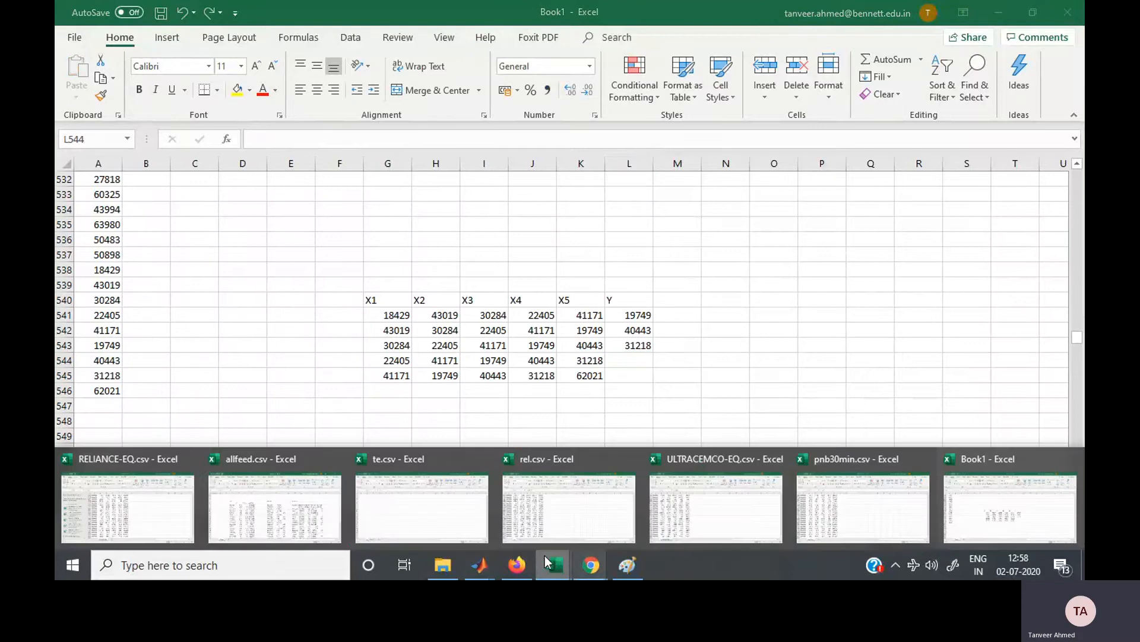
mouse_move(478, 553)
left_click(466, 453)
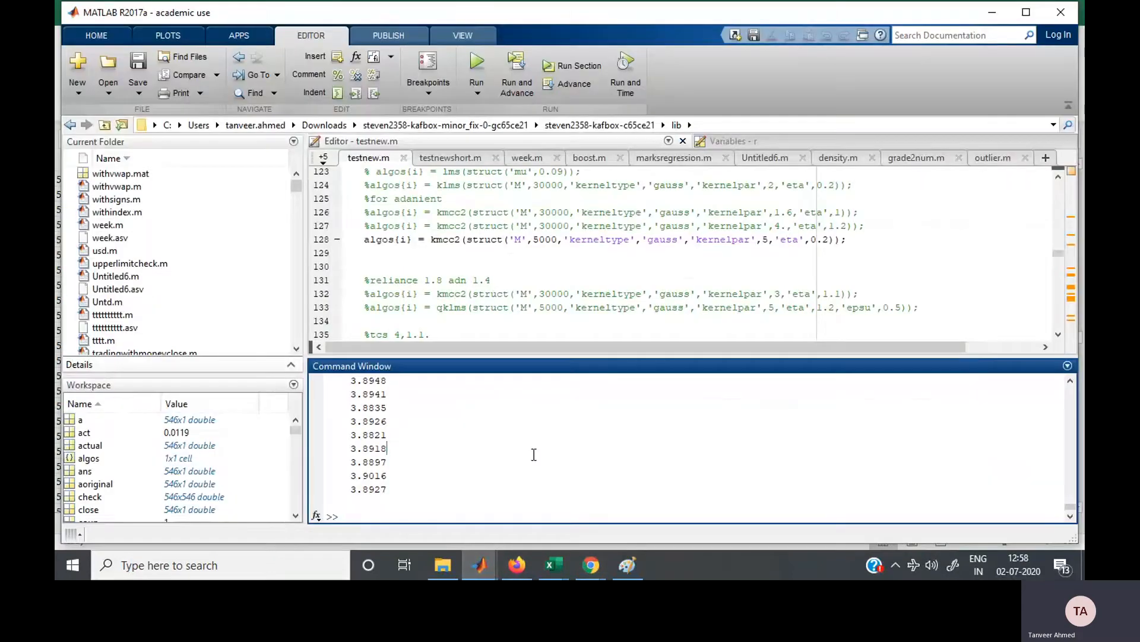
Switch to the te.csv workbook in Excel and undo the recent changes until the original data fills columns A to E again.
mouse_move(552, 575)
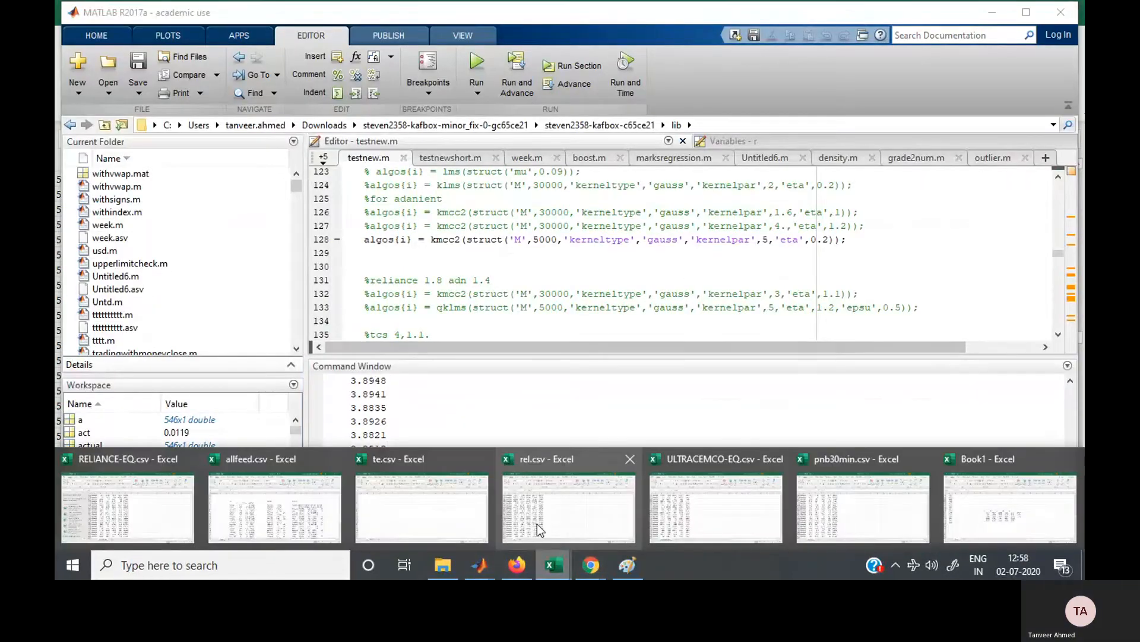
left_click(426, 506)
key("ctrl+z")
key("ctrl+z")
key("ctrl+z")
key("ctrl+z")
key("ctrl+z")
key("ctrl+z")
key("ctrl+z")
key("ctrl+z")
key("ctrl+z")
key("ctrl+z")
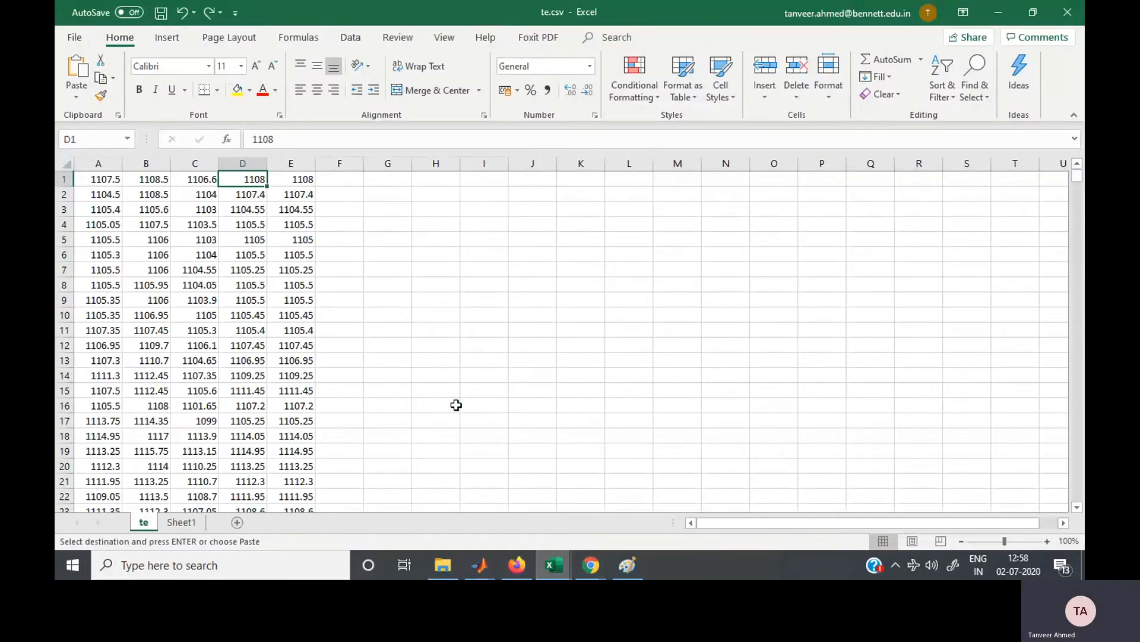
Switch to MATLAB and run the testnew.m script on the restored te.csv data.
mouse_move(479, 564)
left_click(433, 493)
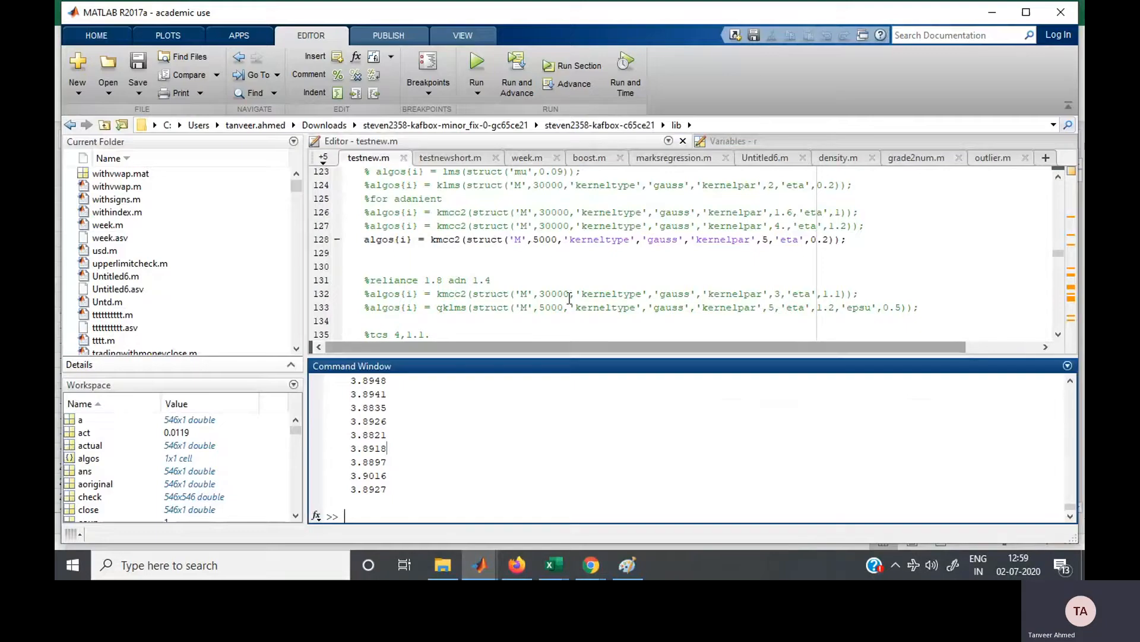
left_click(570, 295)
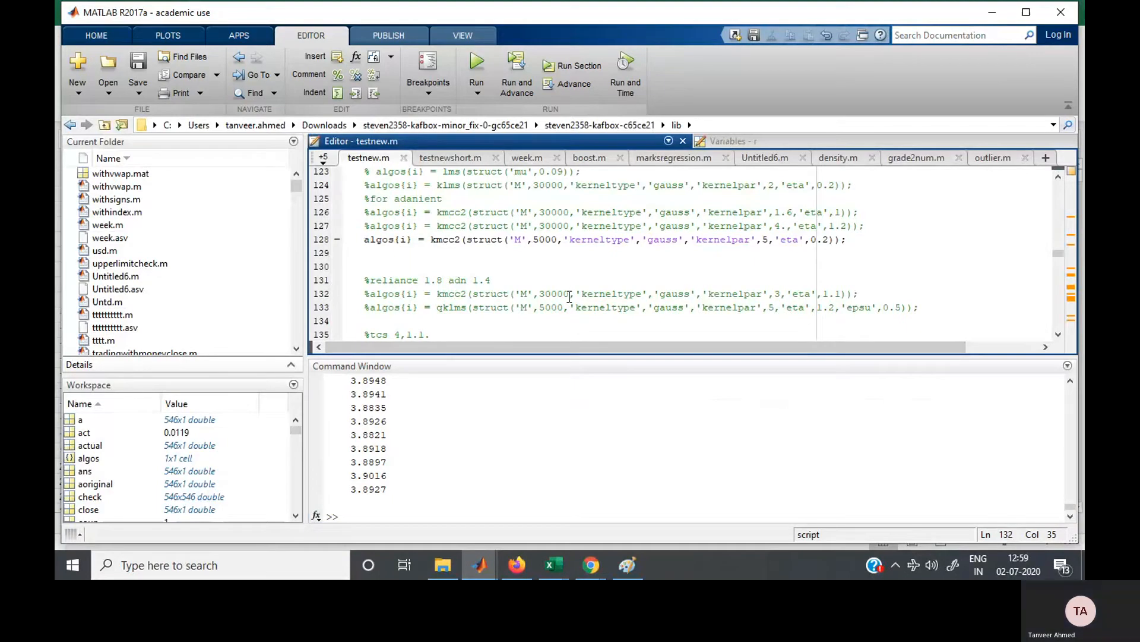
key("F5")
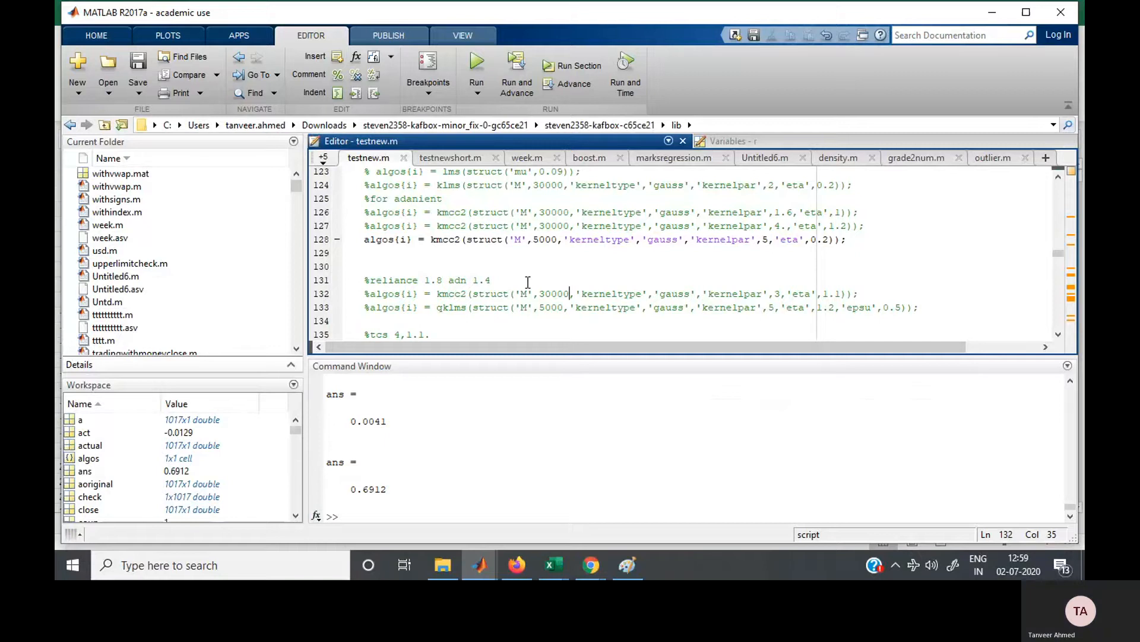
Switch to te.csv in Excel and examine the series of values in column D, starting from D1.
key("alt+Tab")
left_click_drag(252, 178, 247, 239)
left_click_drag(245, 302, 242, 465)
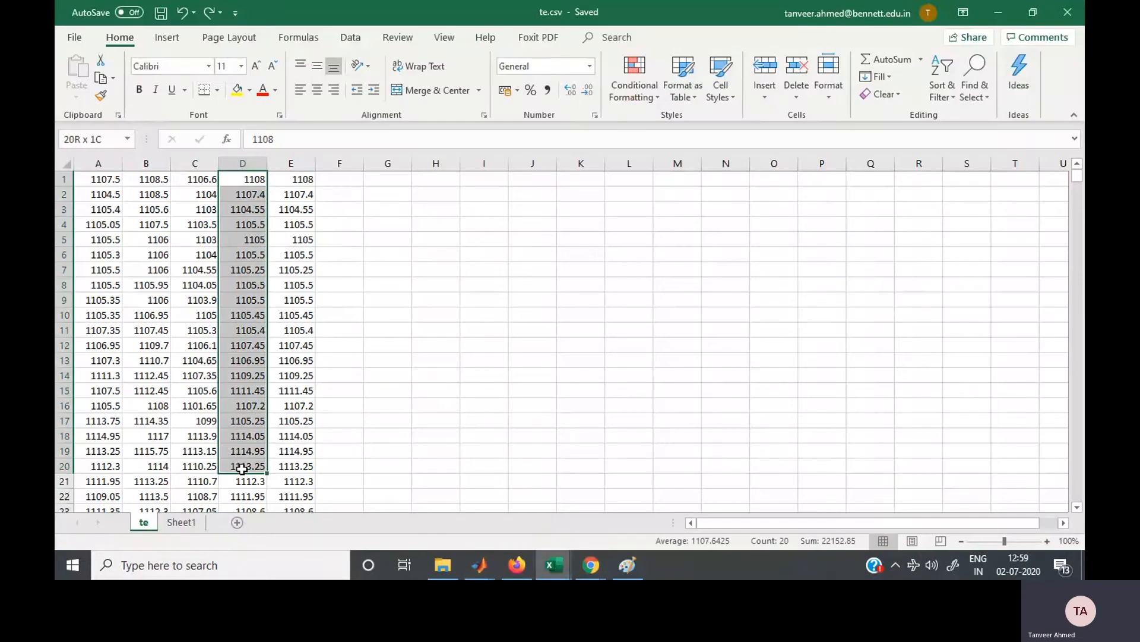
left_click(238, 225)
left_click_drag(248, 177, 247, 433)
left_click(419, 376)
Switch to MATLAB and review the testnew.m code that initialises and normalises data_1 to data_10 and builds the input matrix M.
key("alt+Tab")
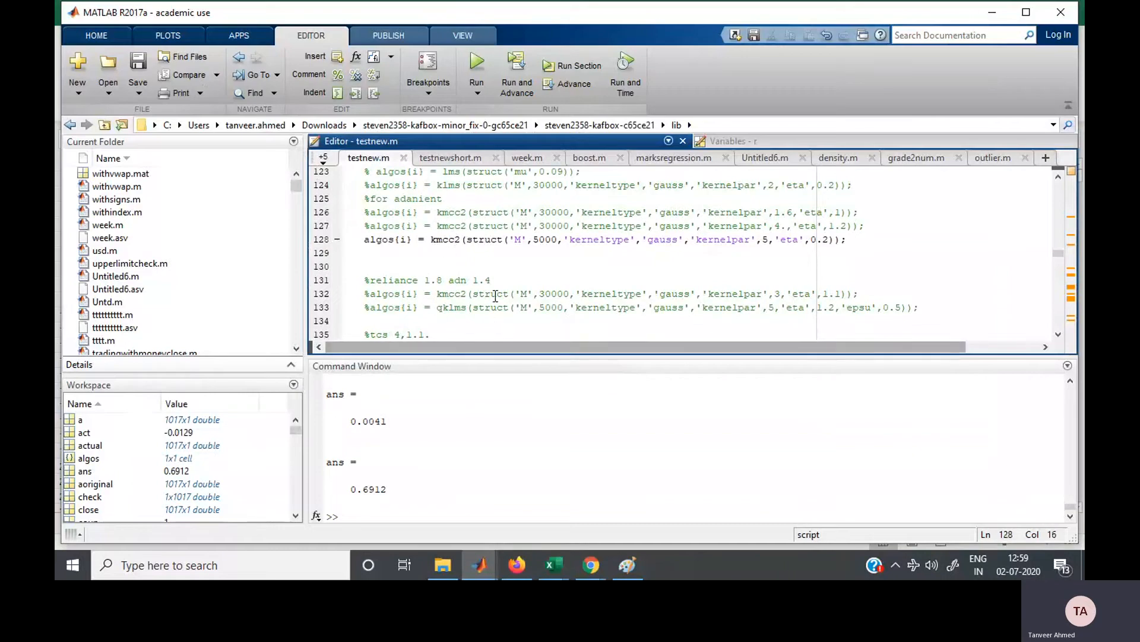
scroll(495, 295, "up", 20)
scroll(495, 295, "down", 10)
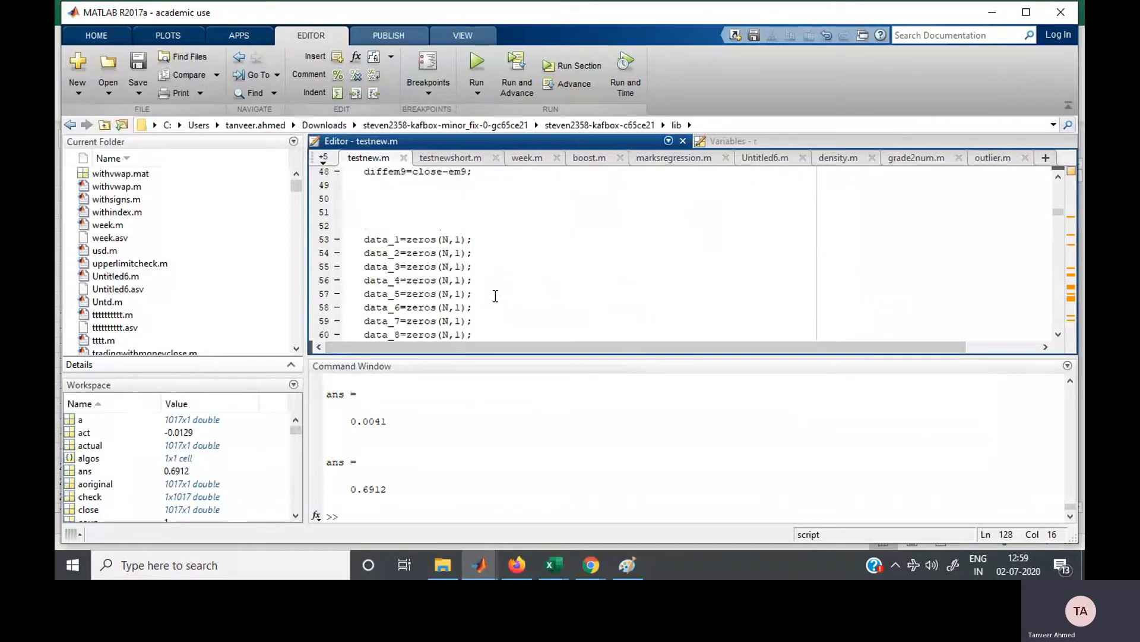
scroll(495, 296, "up", 1)
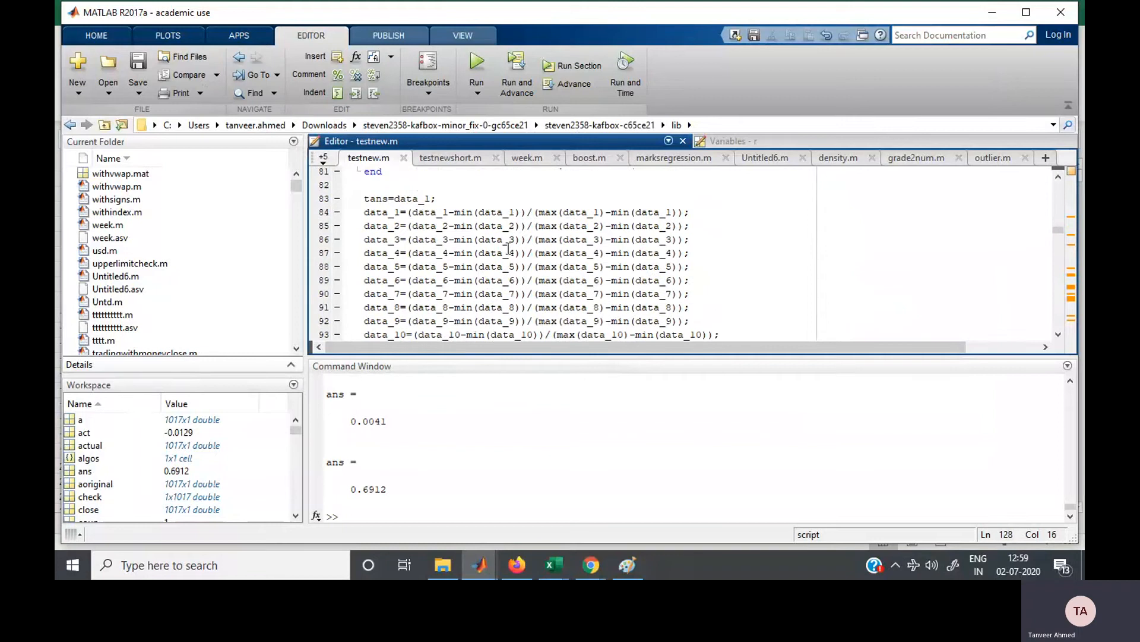
scroll(443, 280, "down", 5)
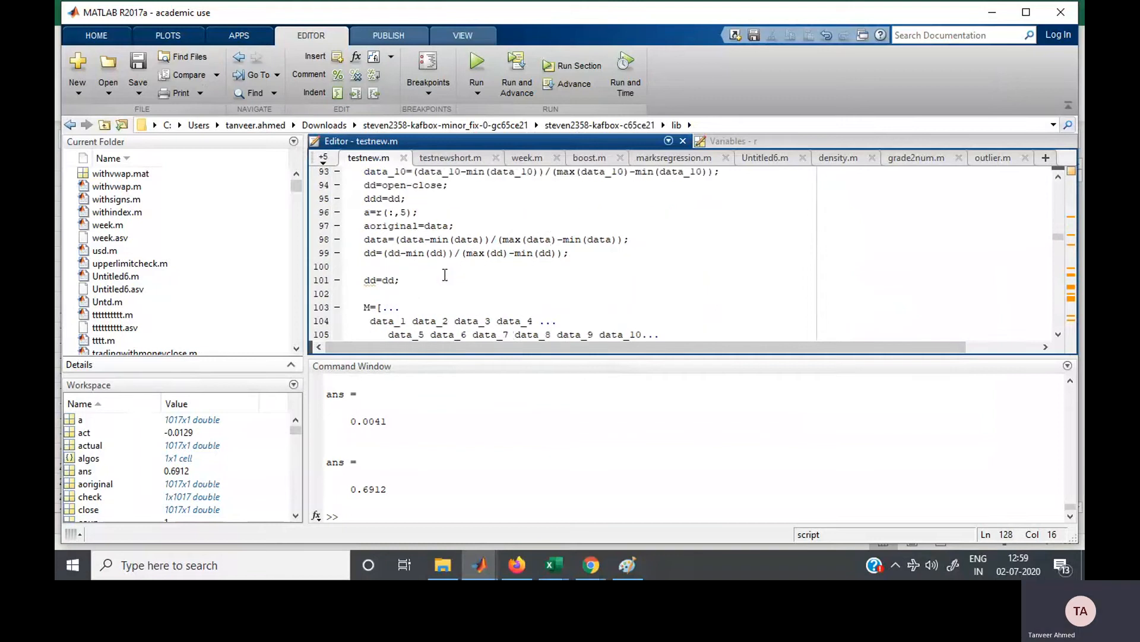
Review where testnew.m builds matrix M, and switch to te.csv in Excel to highlight the ten values in D1 to D10.
left_click_drag(642, 295, 370, 279)
left_click(476, 313)
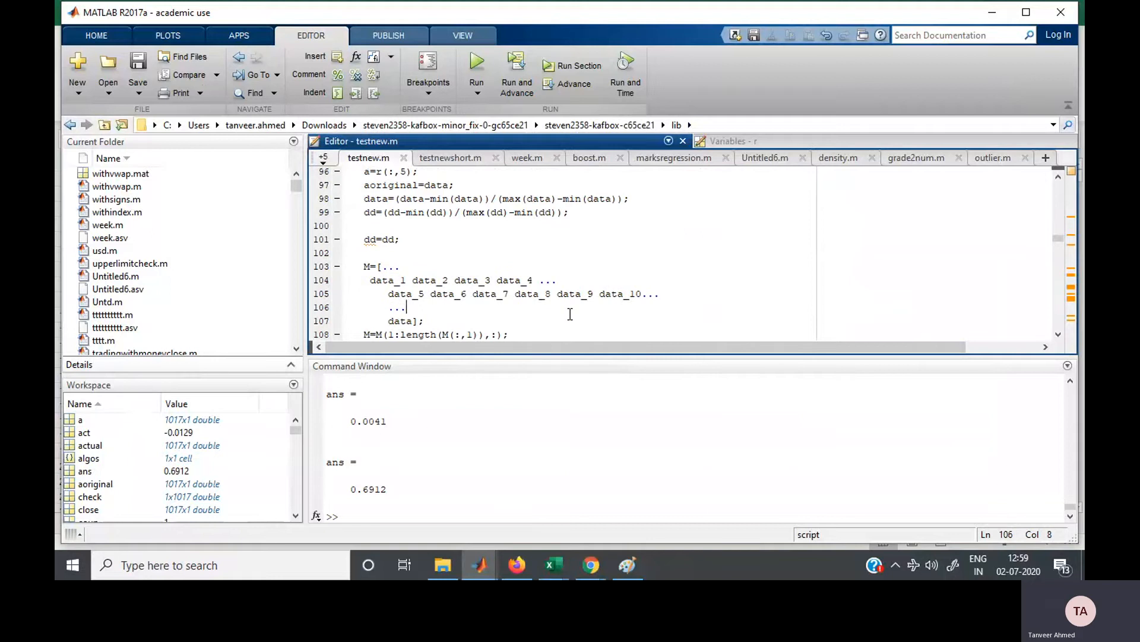
key("alt+Tab")
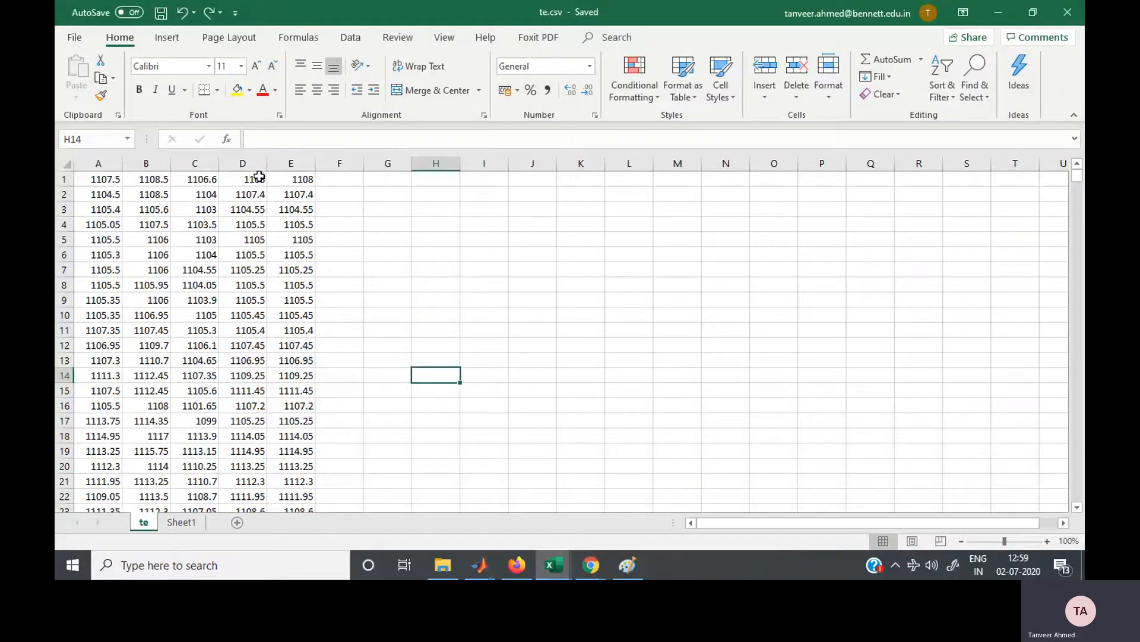
left_click_drag(257, 178, 258, 323)
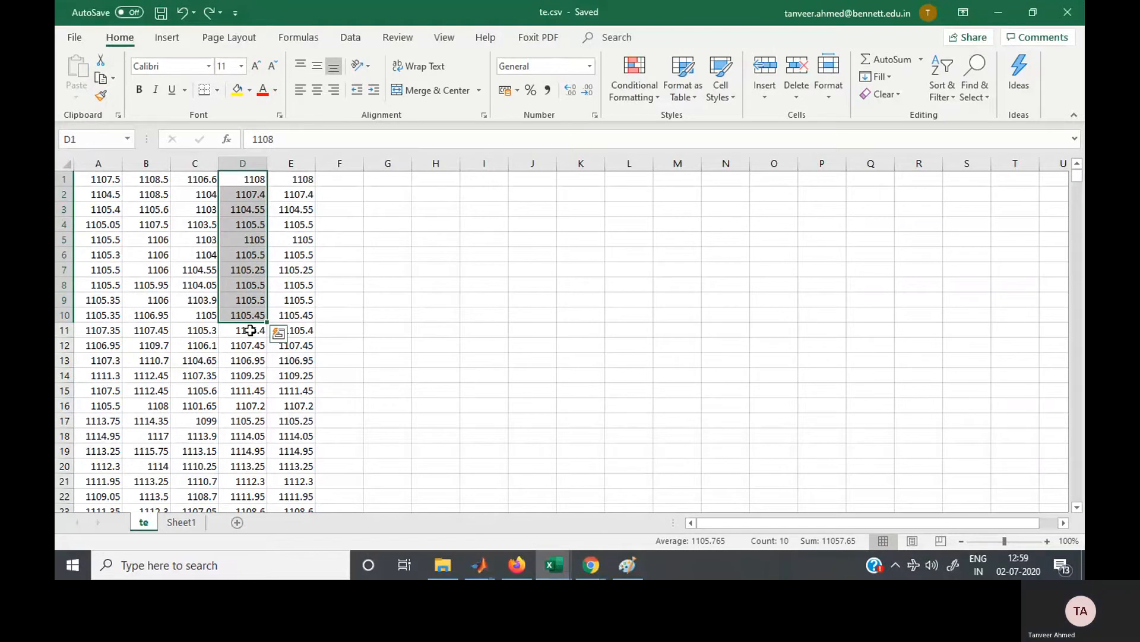
Switch to MATLAB and rerun testnew.m with the kmcc2 algorithm defined on line 128.
key("alt+Tab")
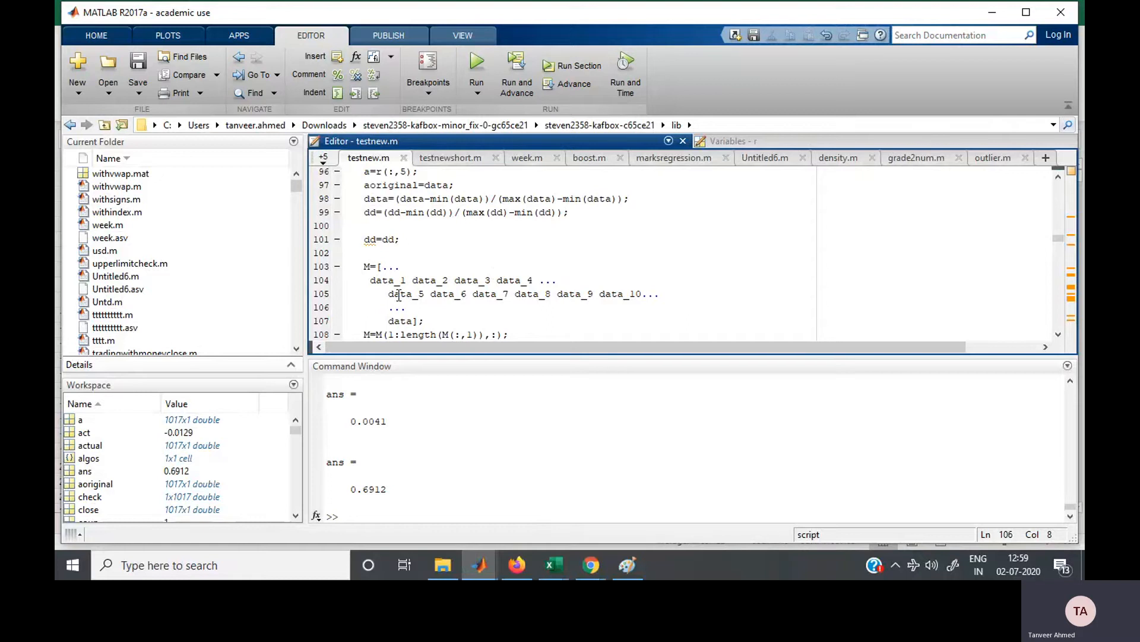
scroll(406, 306, "down", 9)
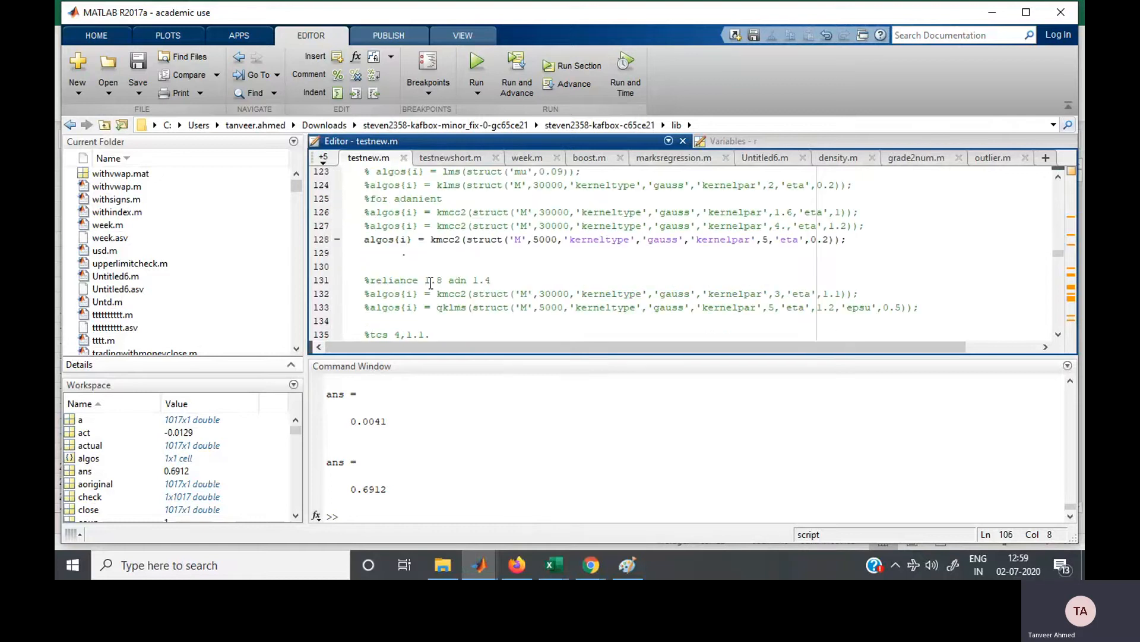
left_click(485, 254)
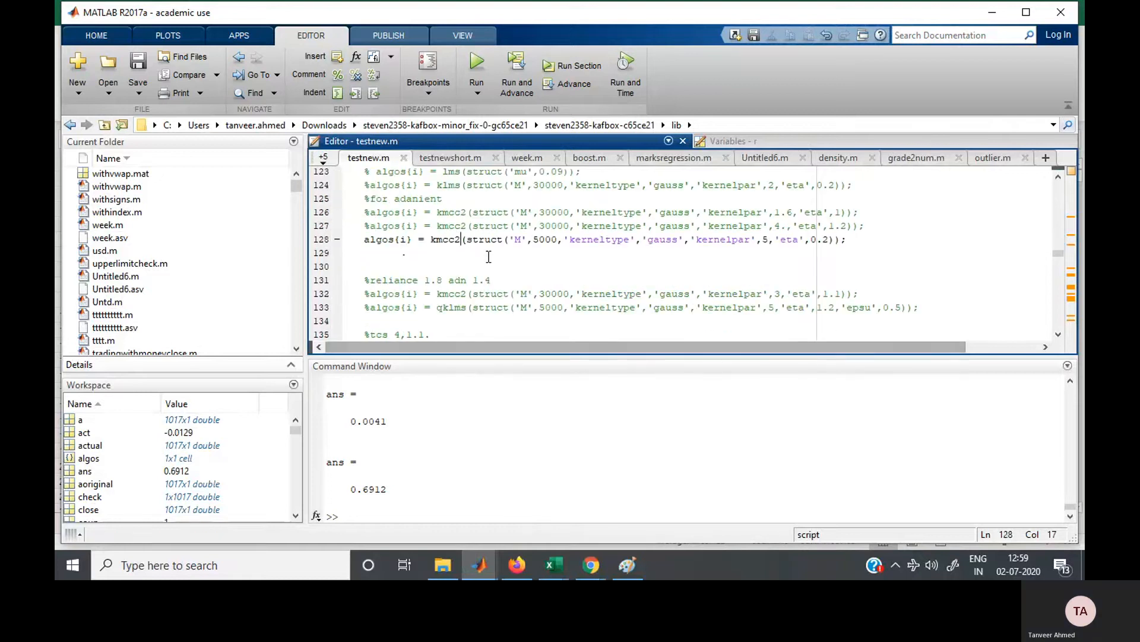
key("F5")
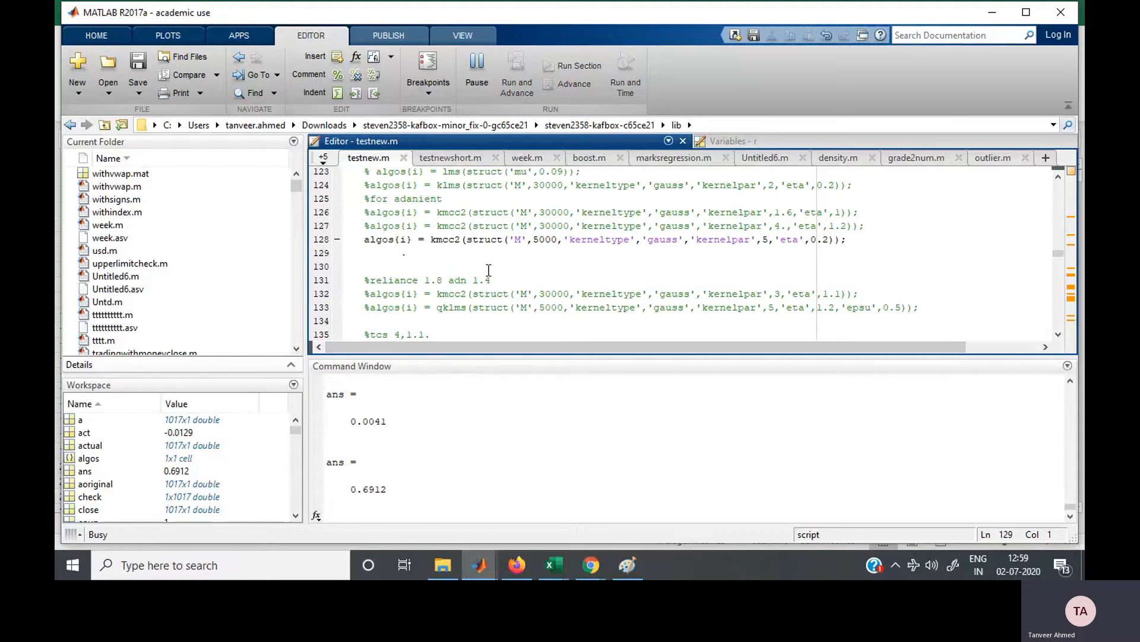
Check the first result of the run and compute the error with mse(y,Y_est) in the Command Window.
left_click_drag(400, 423, 345, 423)
left_click(389, 423)
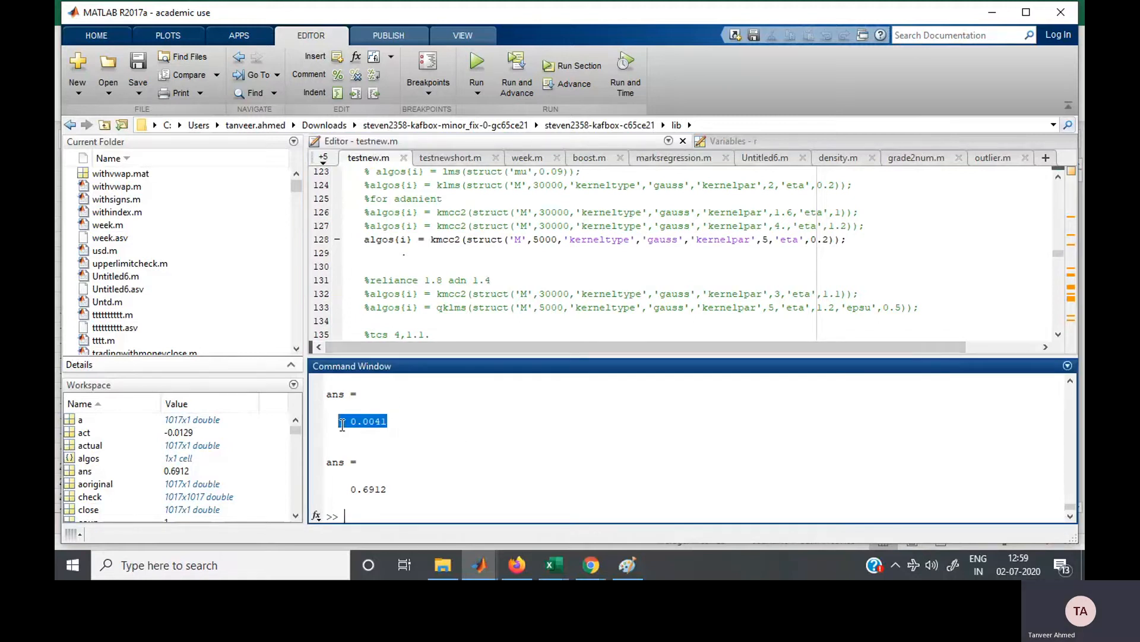
left_click(392, 431)
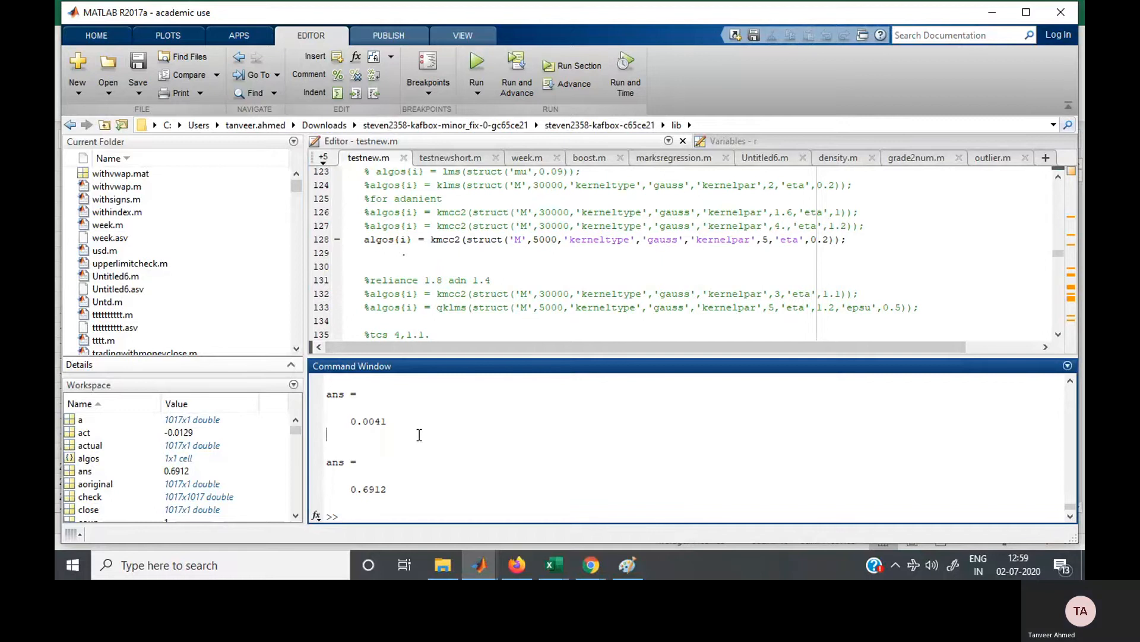
type("mse(")
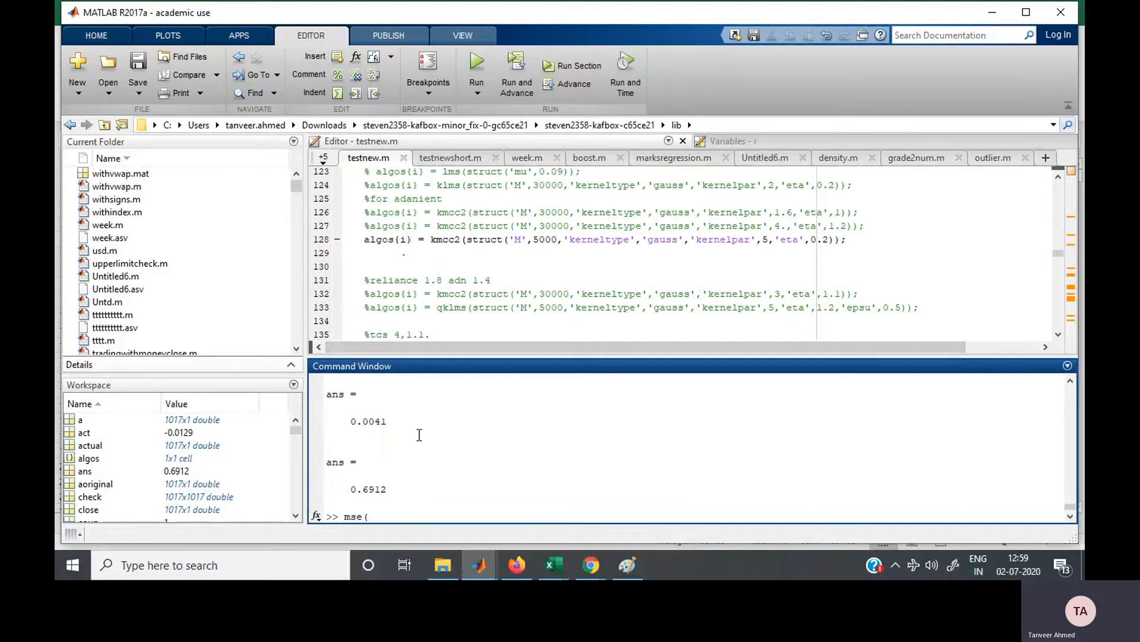
type("y")
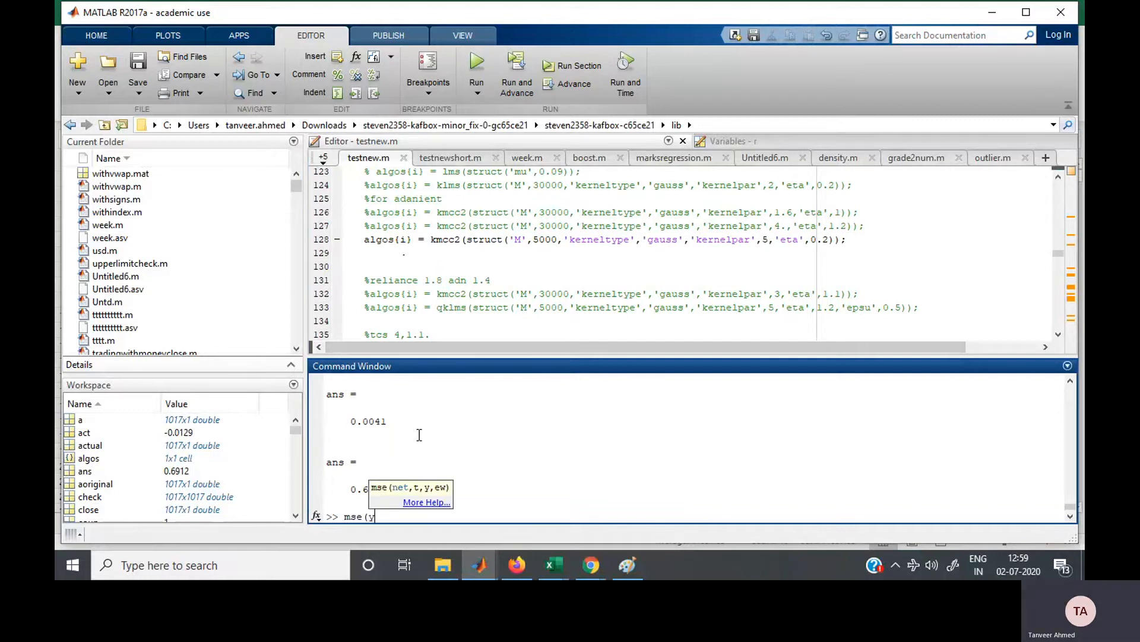
type(",Y_est)")
key("Return")
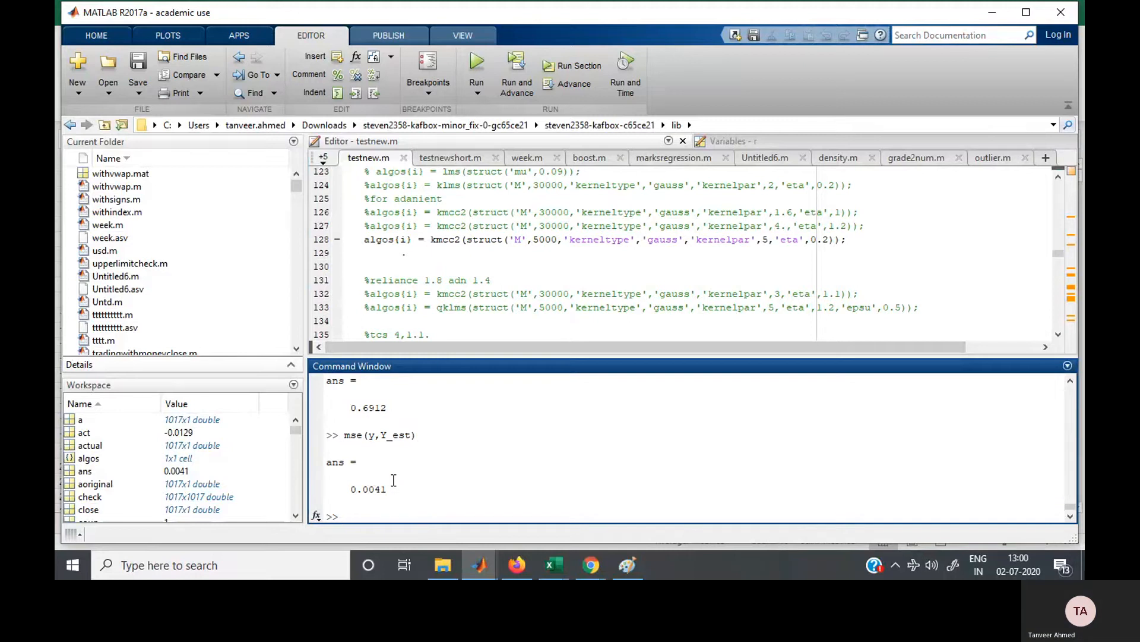
Plot the actual series with plot(y) and bring up its figure window.
left_click(526, 457)
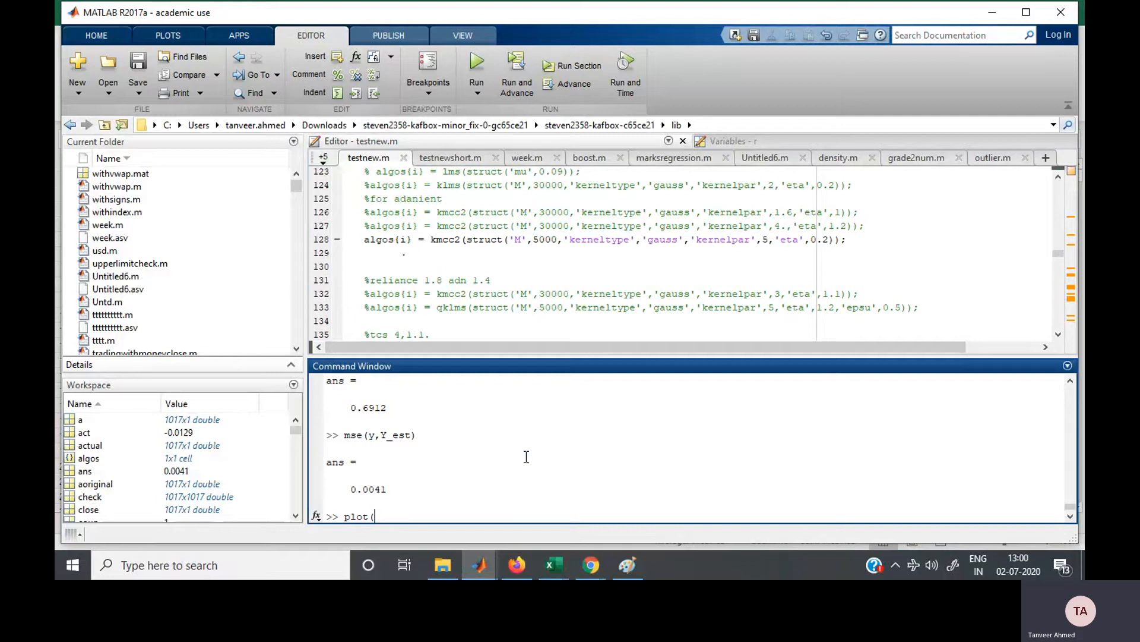
type("plot(y)")
key("Return")
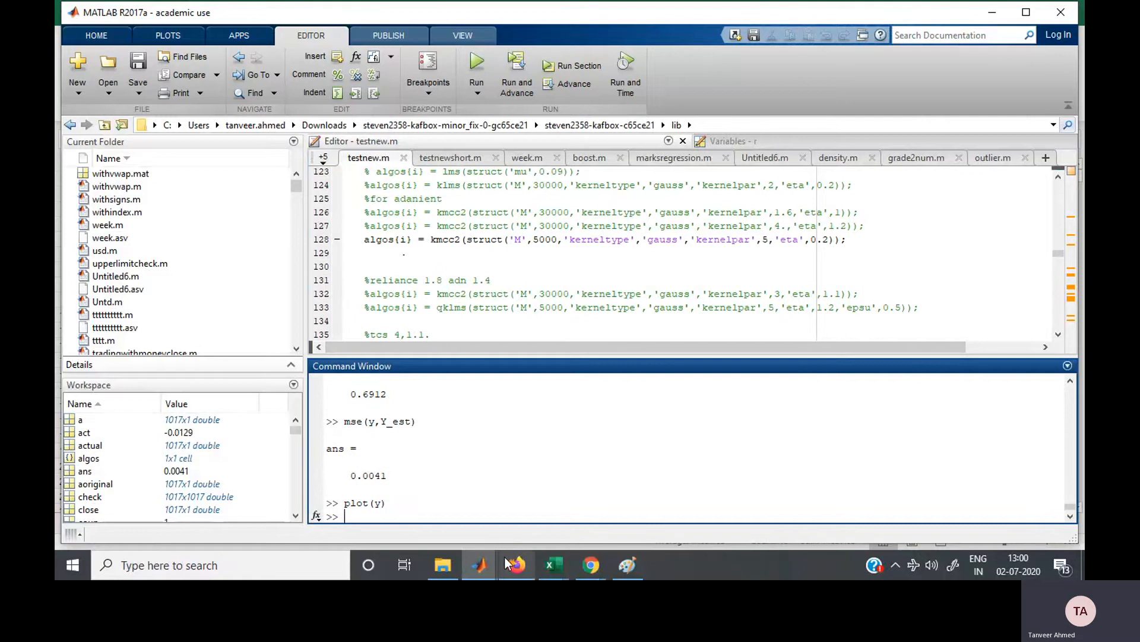
left_click(480, 564)
left_click(558, 526)
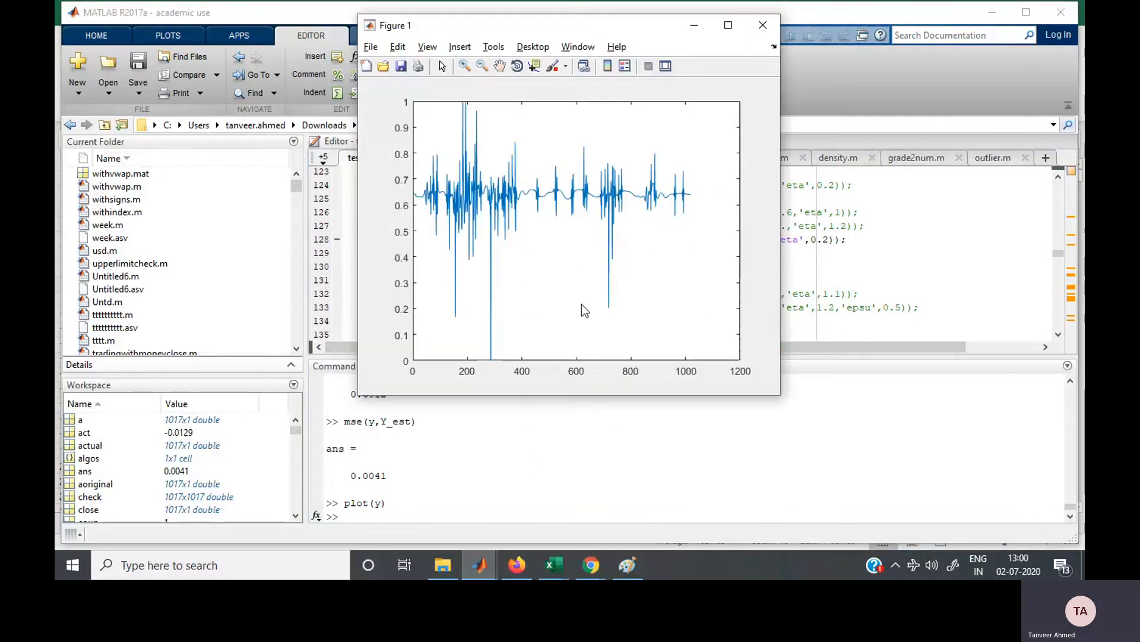
Overlay the predicted series on the same figure with hold on and plot(Y_est).
left_click(516, 460)
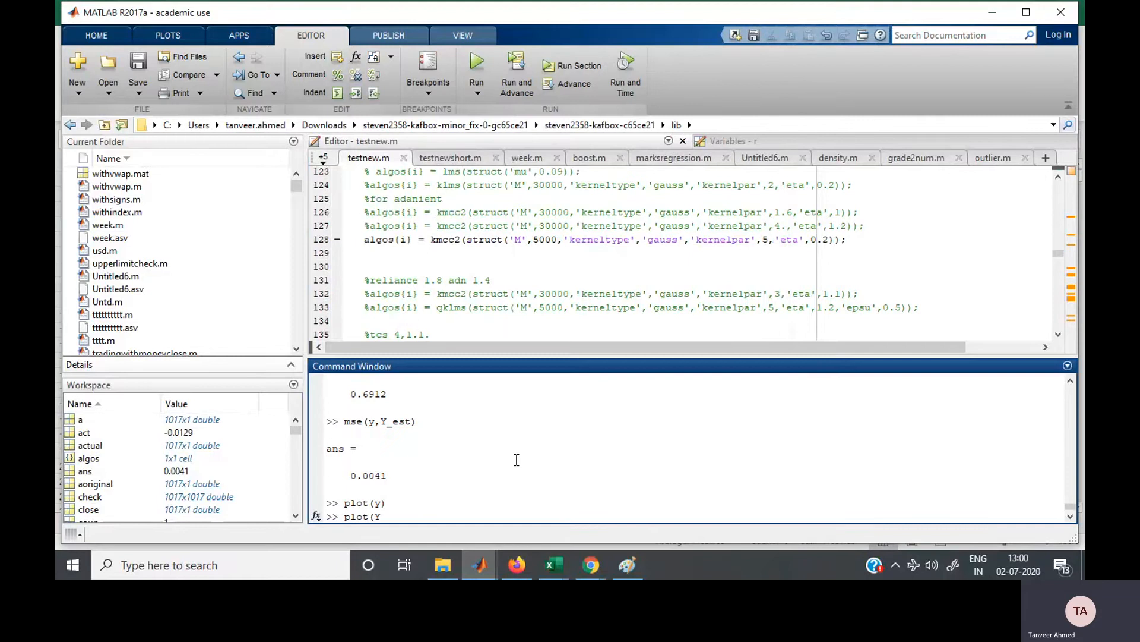
key("BackSpace")
key("BackSpace")
key("BackSpace")
key("BackSpace")
key("BackSpace")
key("BackSpace")
type("n")
key("Return")
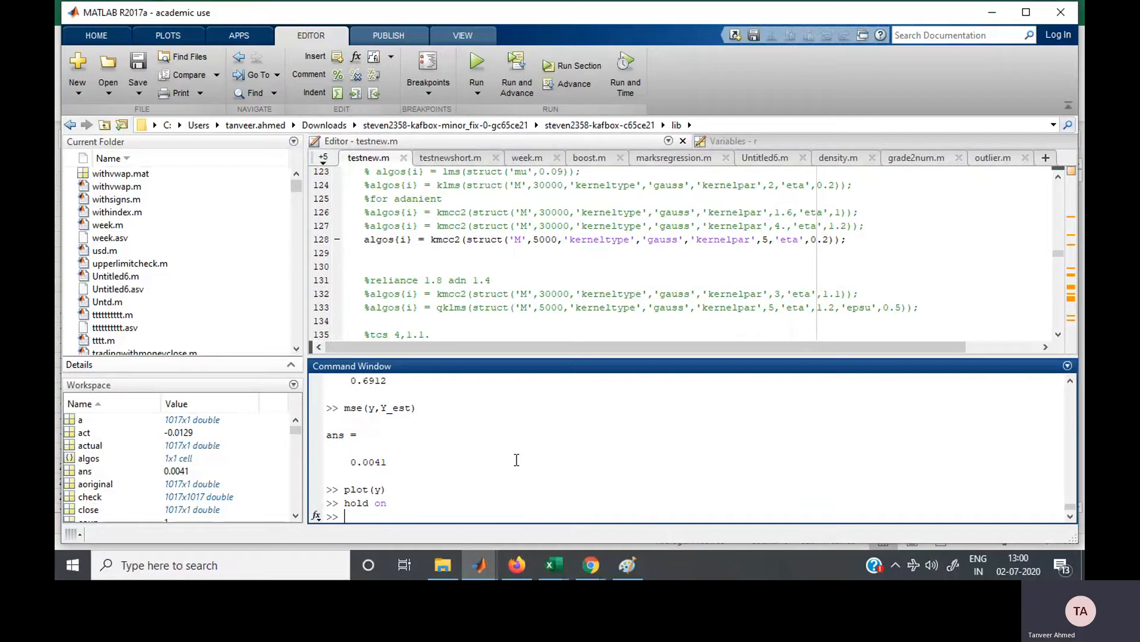
type("hlot")
type("(Y_")
type("st)")
key("Return")
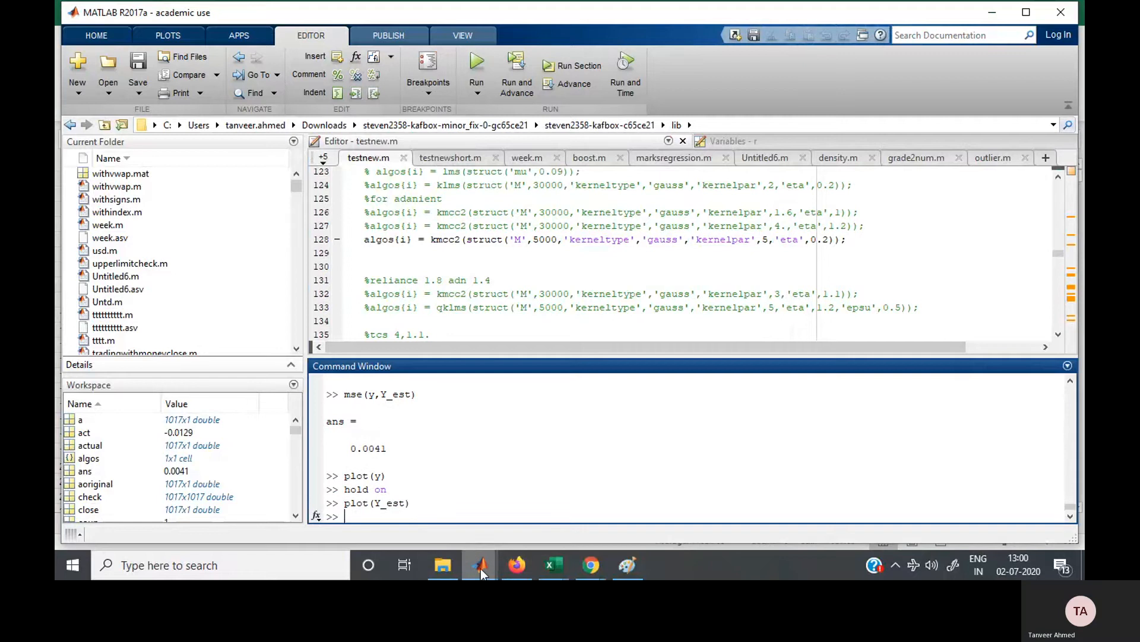
Bring up Figure 1 and maximise it to compare the actual and predicted curves.
mouse_move(480, 569)
left_click(548, 496)
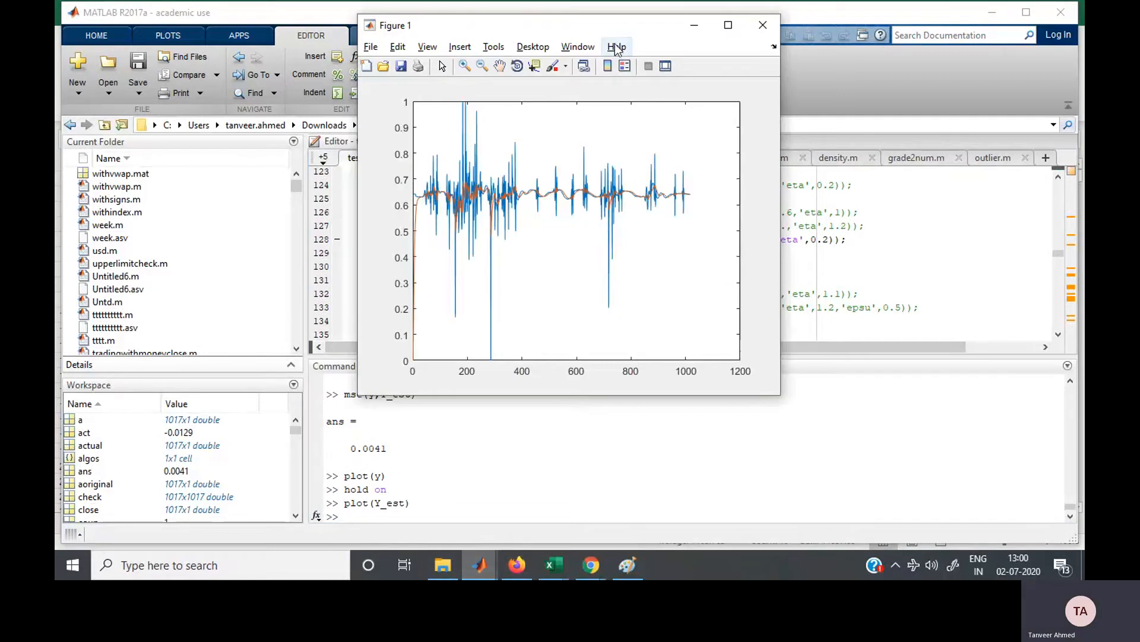
double_click(617, 29)
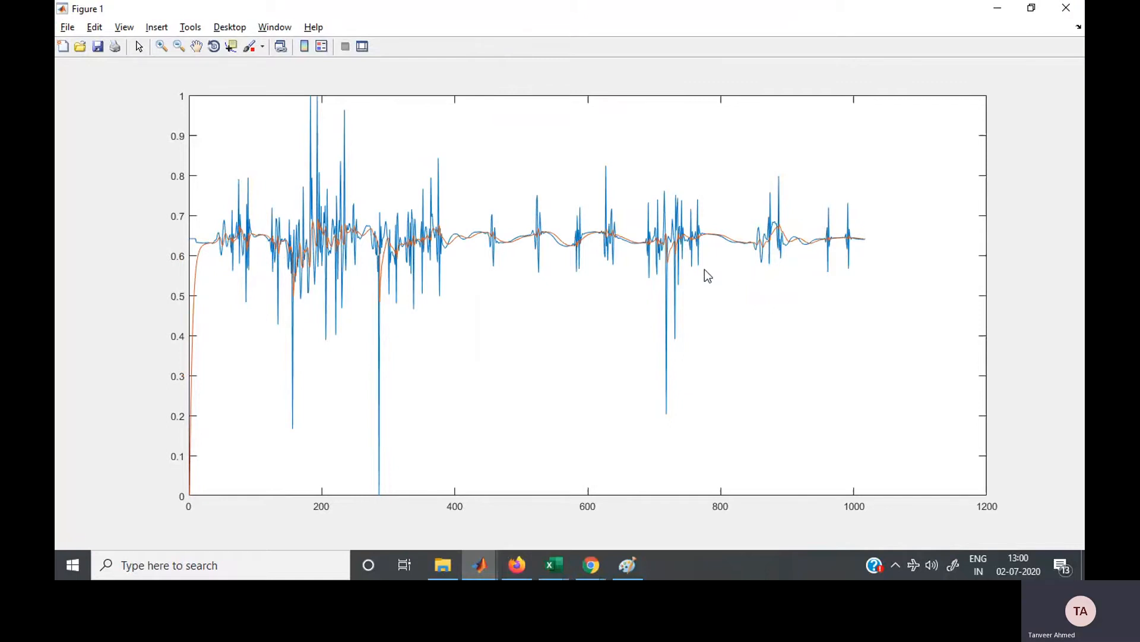
Return to testnew.m, comment out the kmcc2 line 128, uncomment the lms line 123 with mu 0.09, and run the script.
key("alt+Tab")
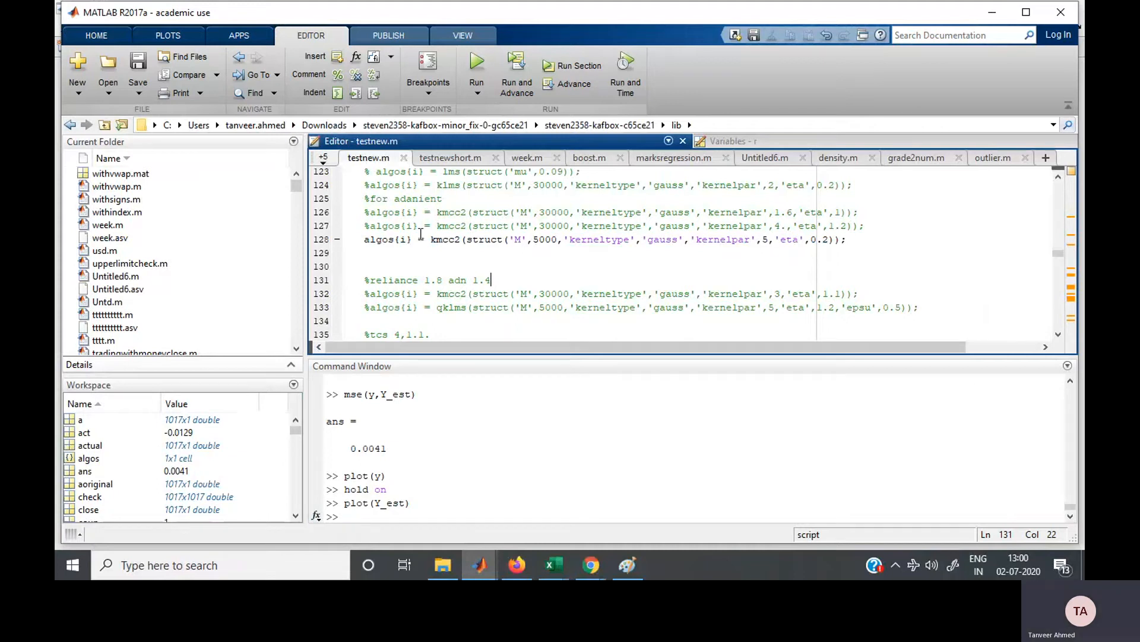
left_click(366, 241)
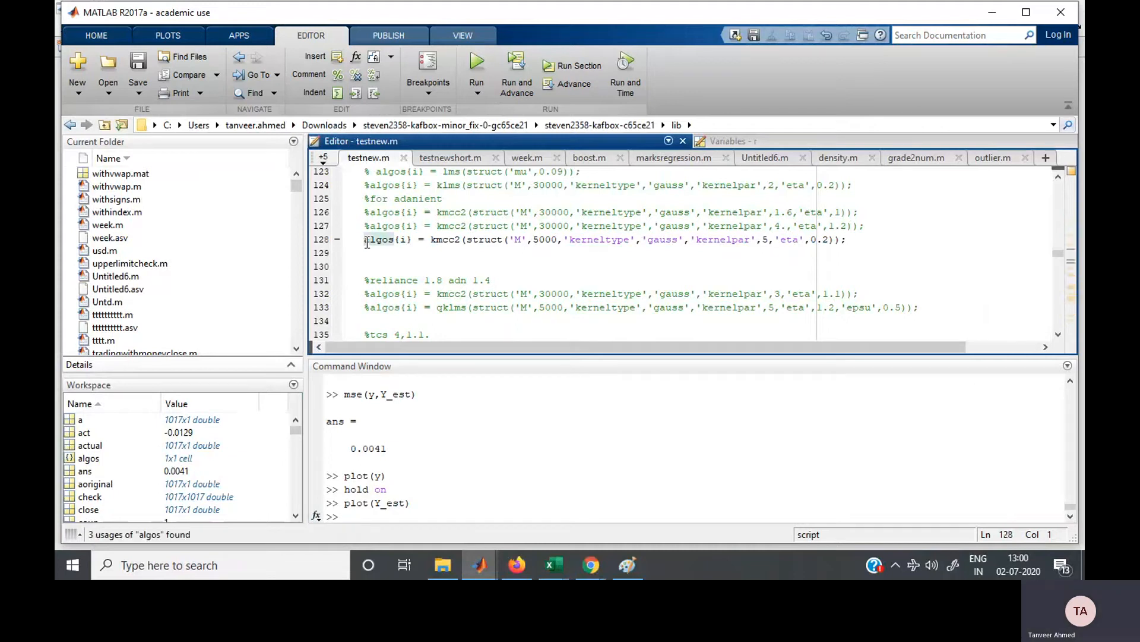
type("%")
key("Up")
key("Up")
key("Up")
key("Up")
key("Up")
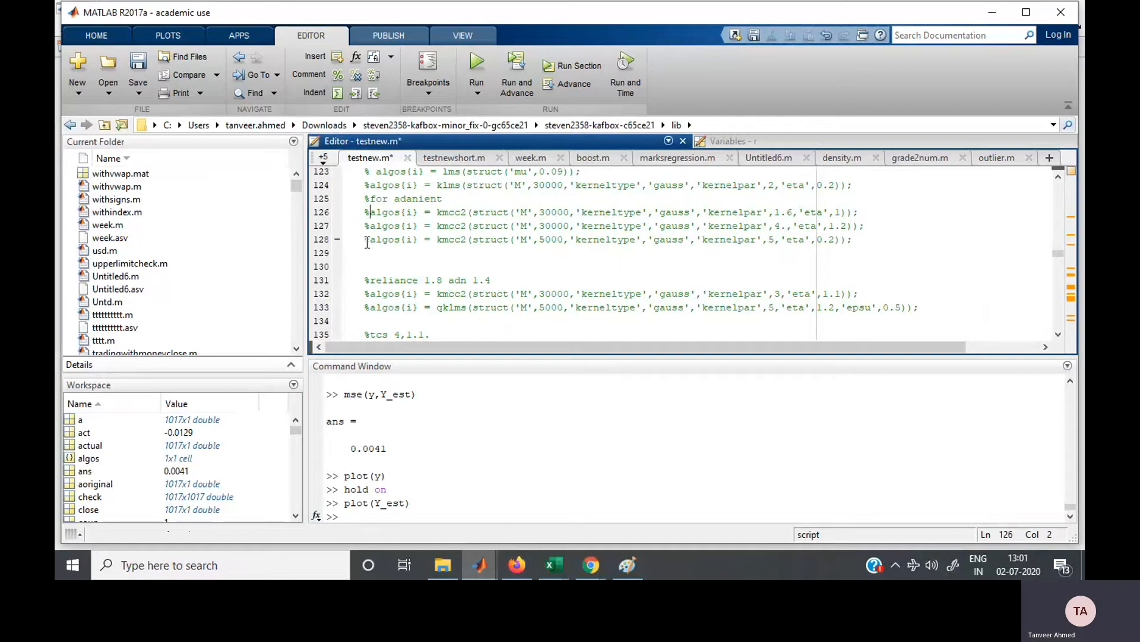
key("BackSpace")
key("F5")
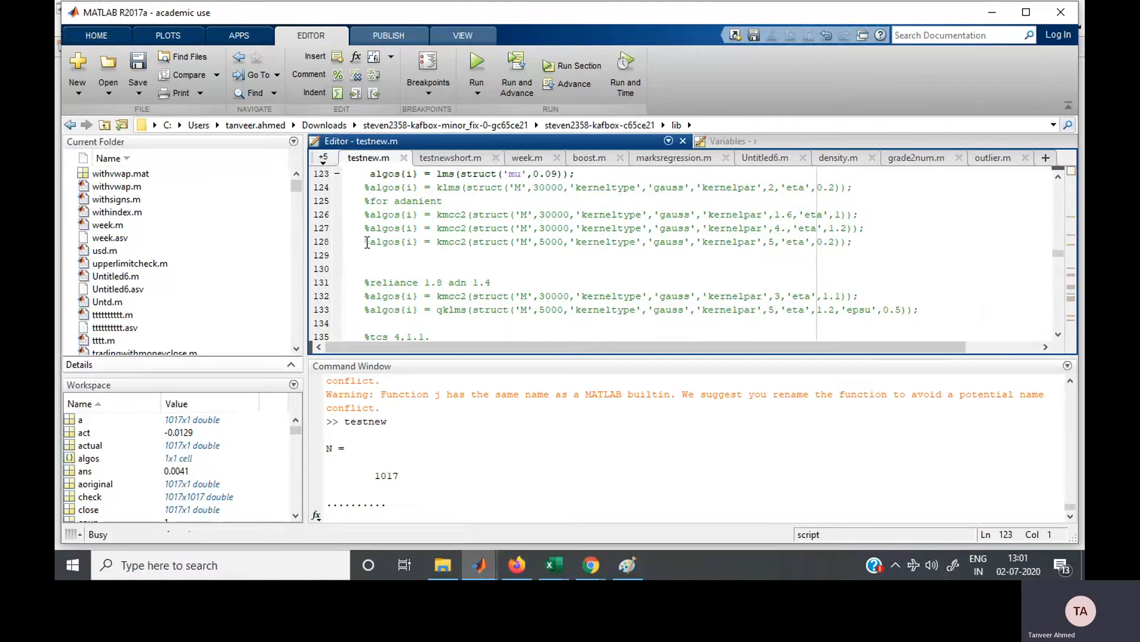
Uncomment the kmcc2 line 128 in testnew.m and rerun the script.
key("Down")
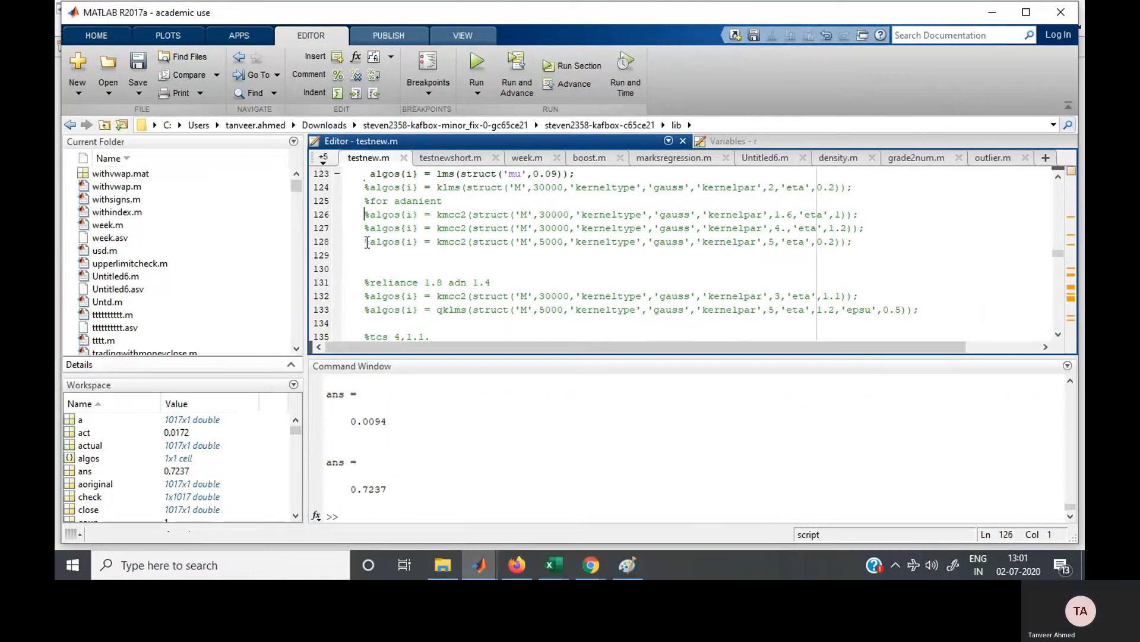
key("Down")
key("Down")
key("Down")
key("Down")
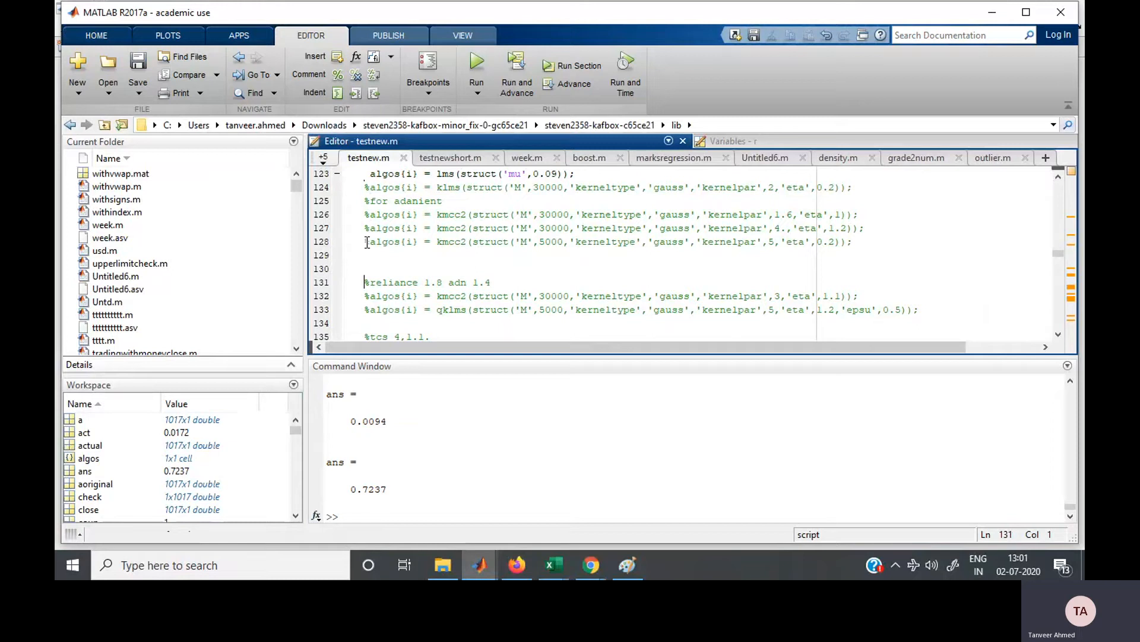
key("Up")
key("Up")
key("Up")
key("Delete")
key("F5")
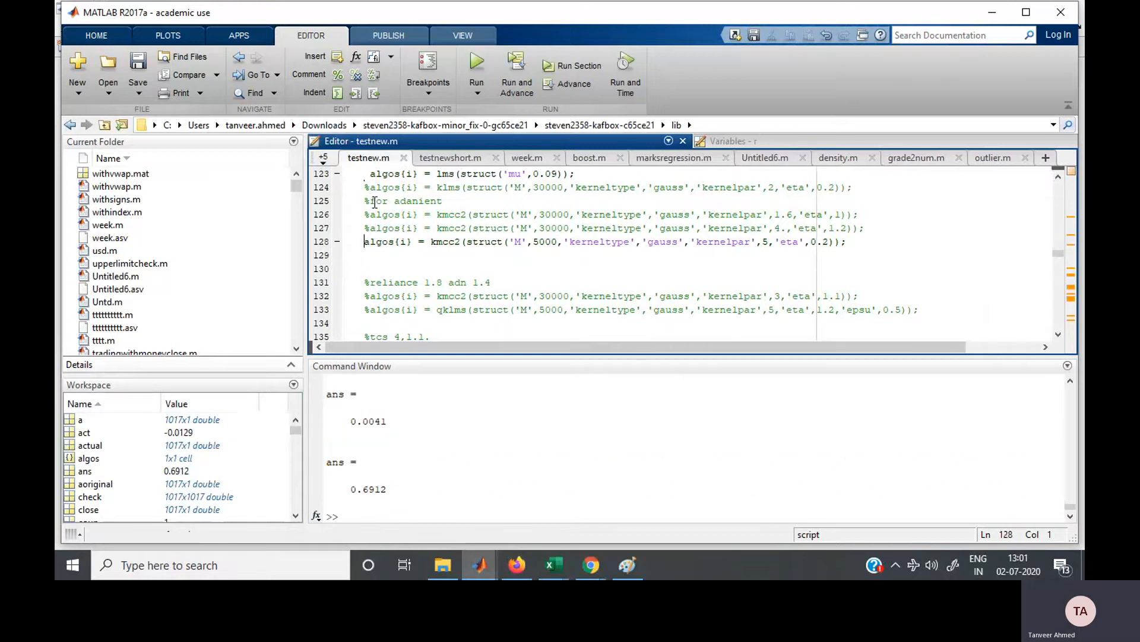
Comment out the kmcc2 line 128 again and rerun the script with only lms active.
type("%")
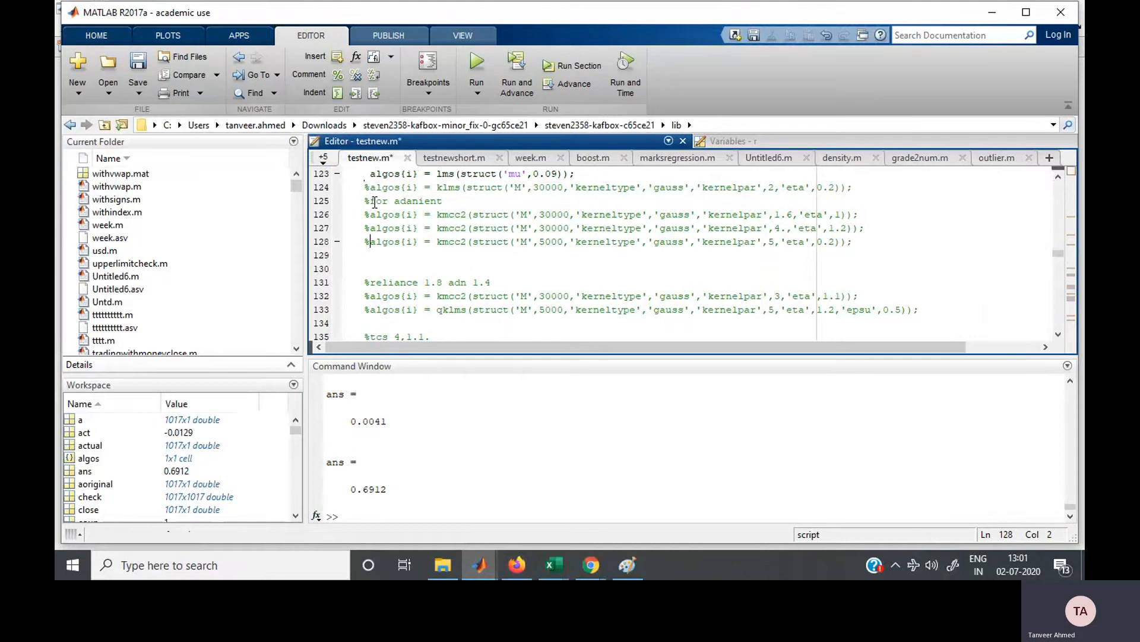
key("F5")
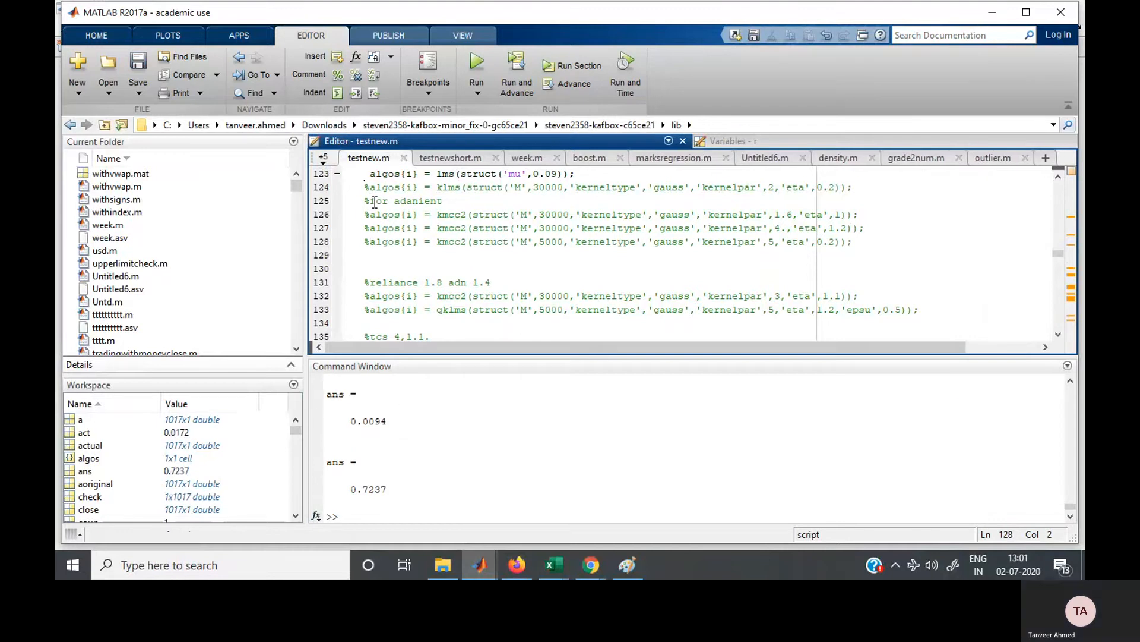
Reactivate the kmcc2 line 128, set its eta to 1.2, and rerun the script.
key("BackSpace")
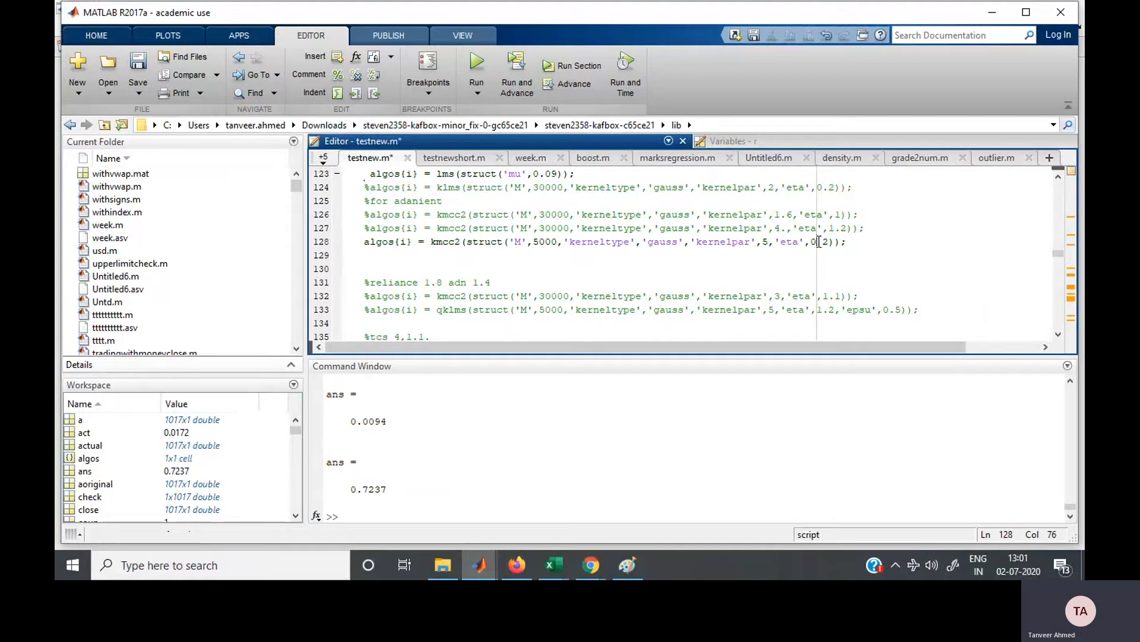
key("BackSpace")
type("1")
key("F5")
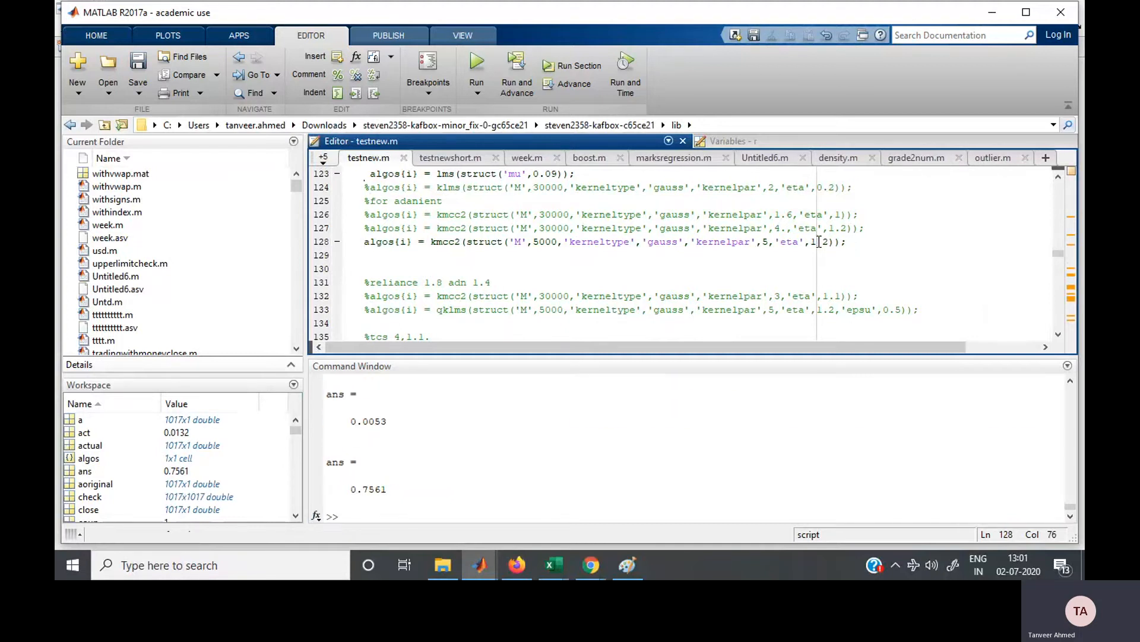
Set the kmcc2 eta on line 128 back to 0.2 and rerun the script.
key("BackSpace")
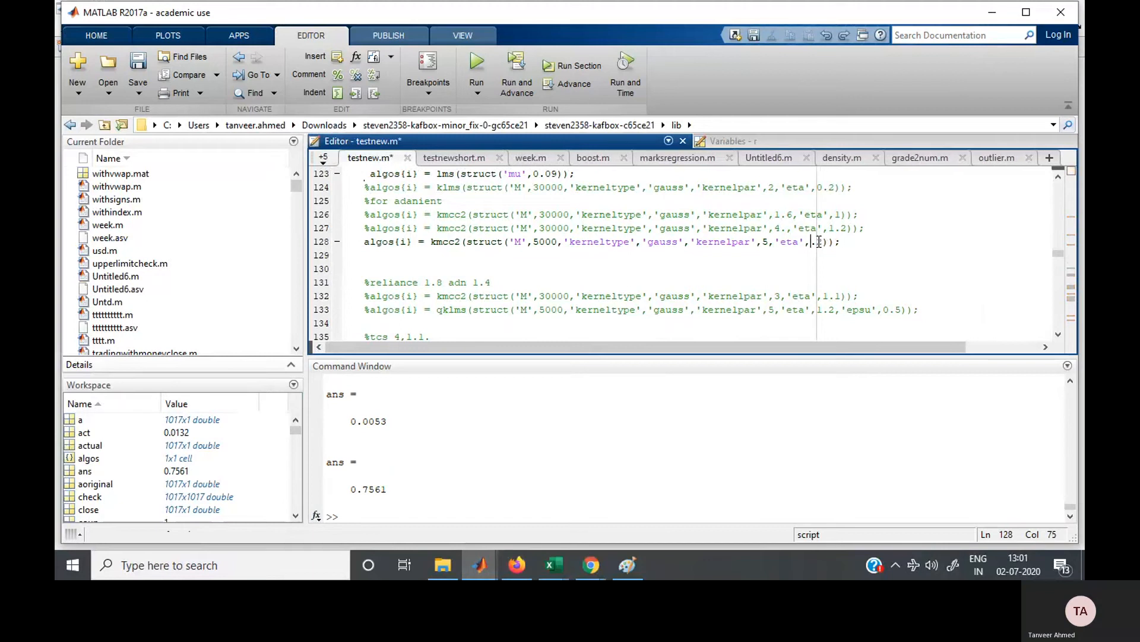
type("0")
key("F5")
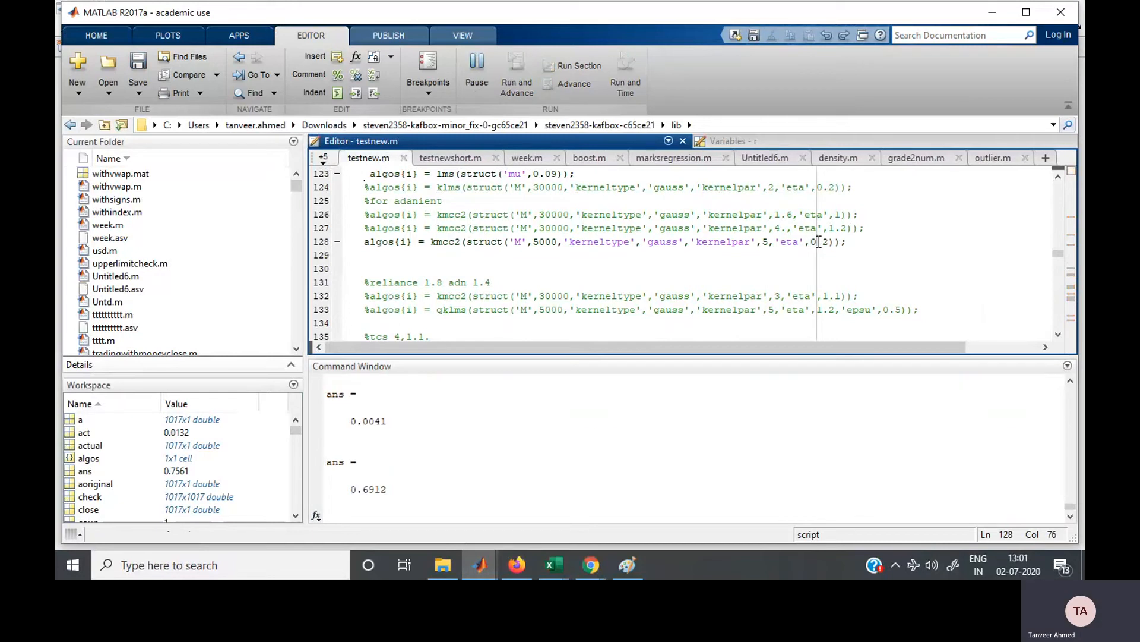
Rerun testnew.m with the kmcc2 eta on line 128 set to 1.2, and once more with it set to 1.
key("BackSpace")
type("1")
key("F5")
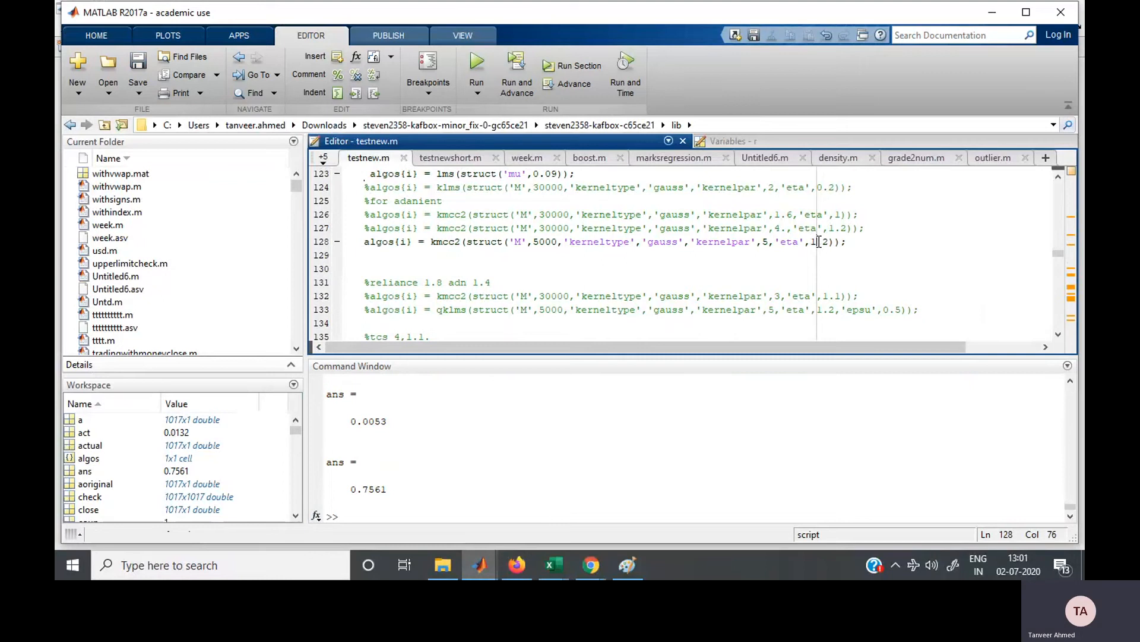
key("Delete")
key("F5")
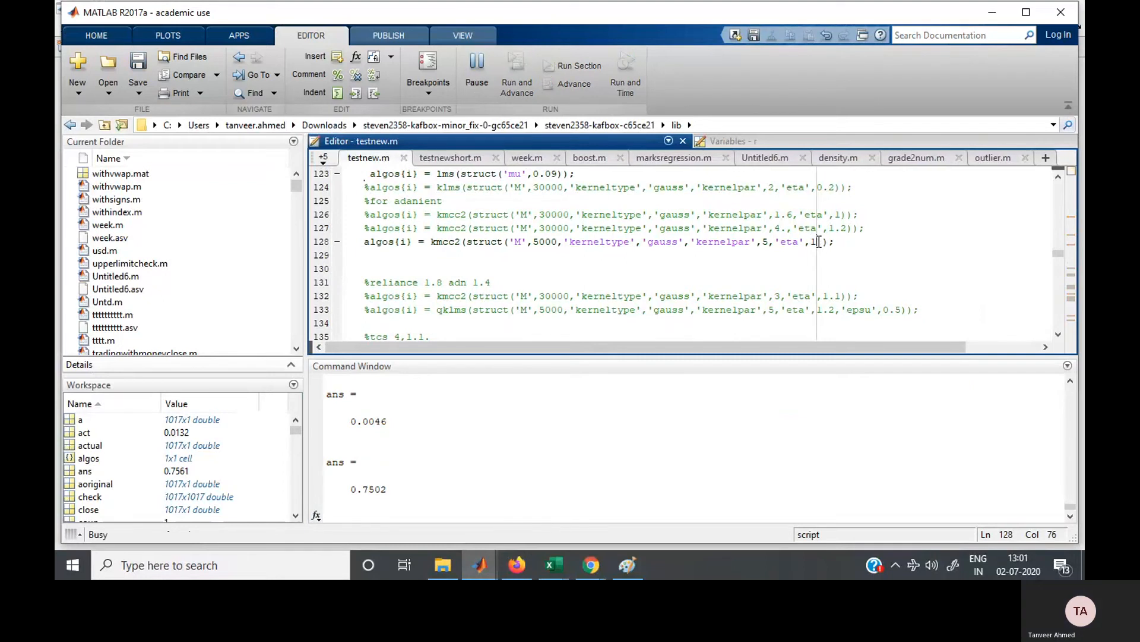
Rerun testnew.m with the kmcc2 eta on line 128 set to 0.8, and once more with it set to 0.5.
key("BackSpace")
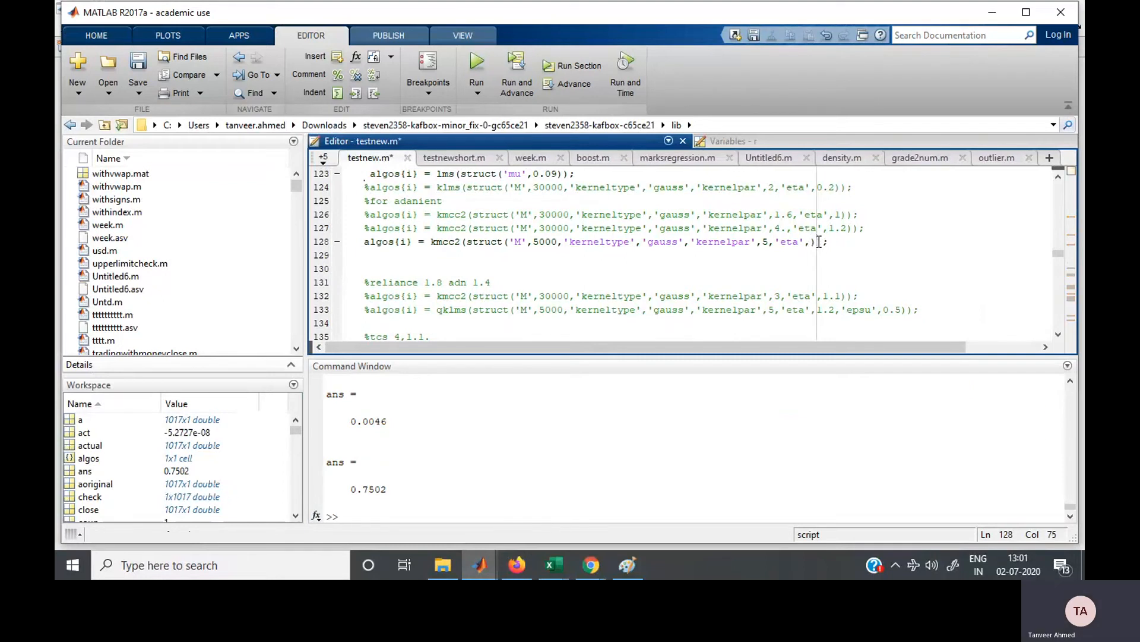
type("0.8")
key("F5")
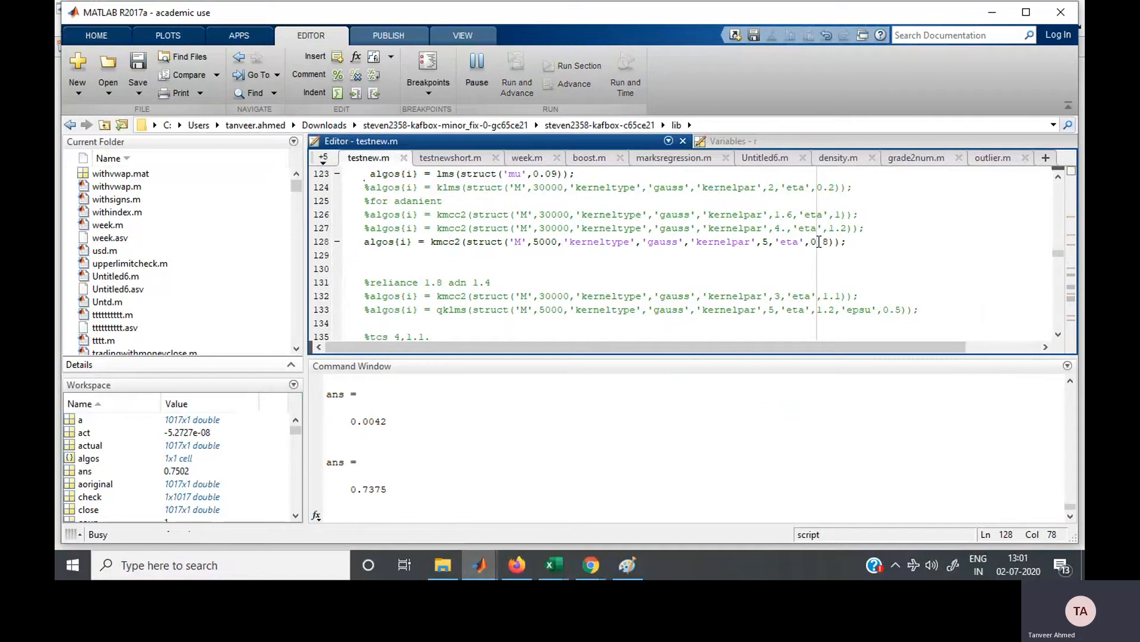
key("BackSpace")
type("5")
key("F5")
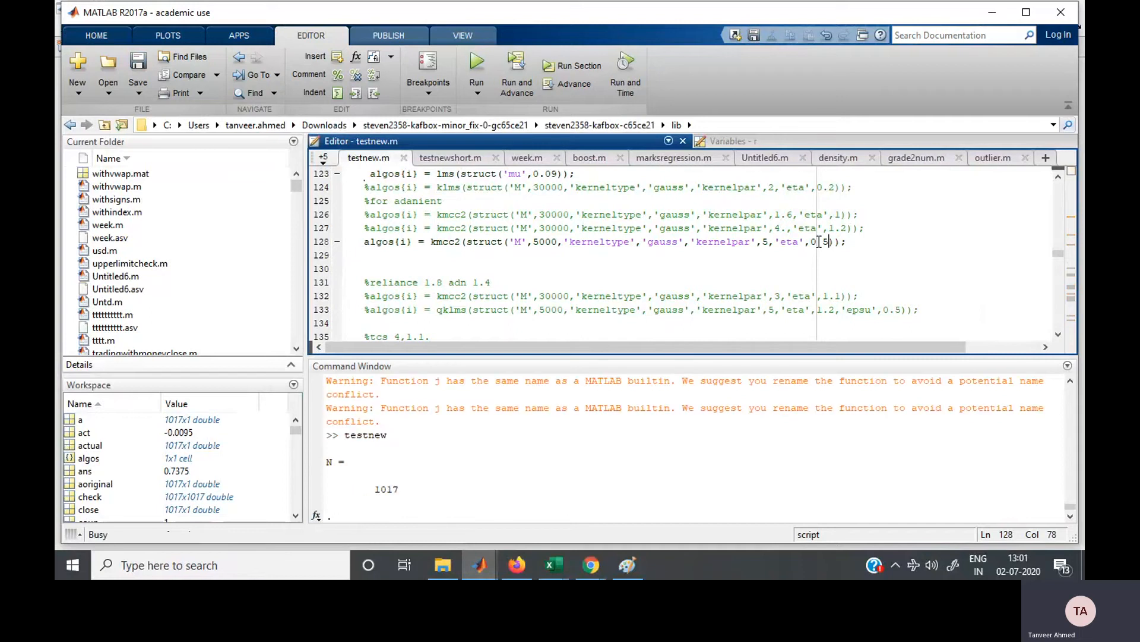
Rerun the script with the kmcc2 eta on line 128 lowered in turn to 0.4, 0.3 and 0.2.
key("BackSpace")
type("4")
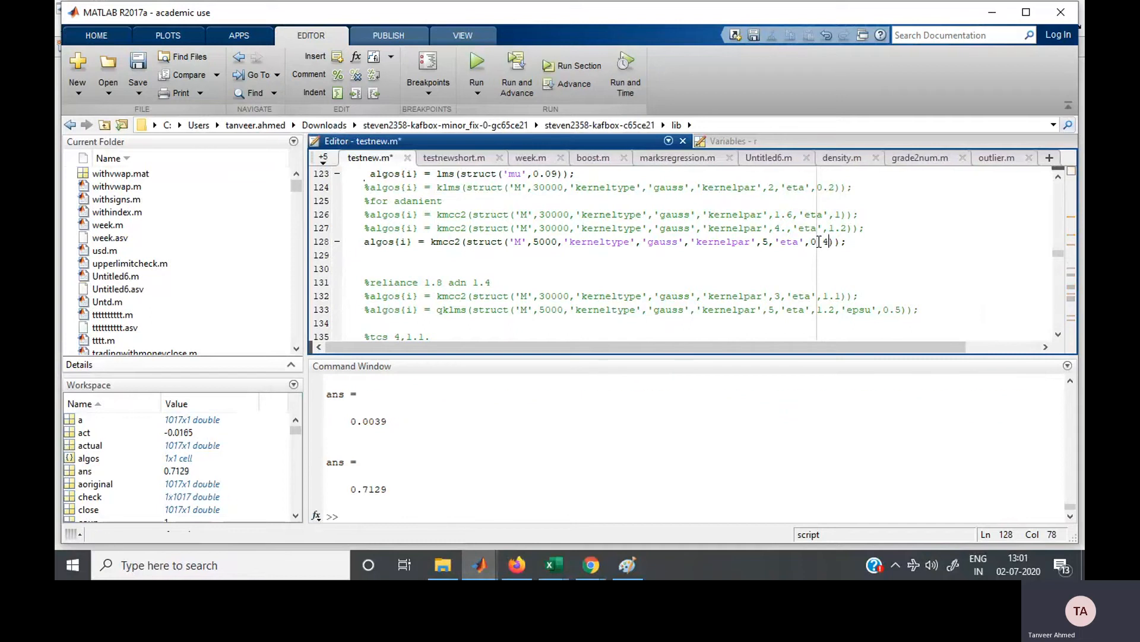
key("F5")
key("BackSpace")
type("3")
key("F5")
key("BackSpace")
type("2")
key("F5")
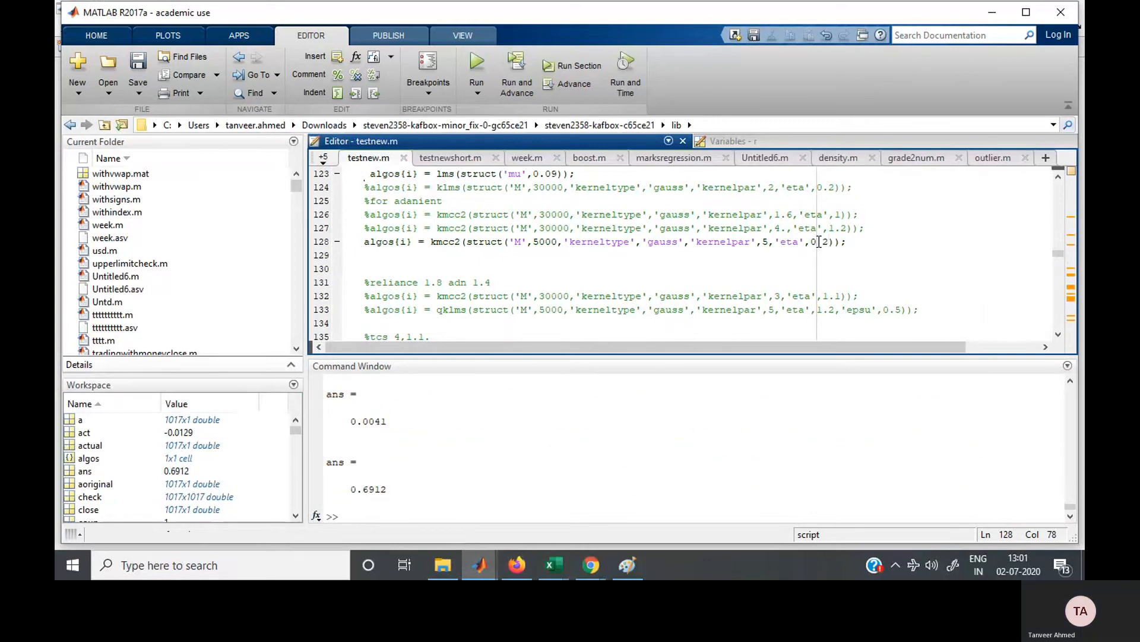
Set the kmcc2 eta on line 128 back to 0.5 and rerun the script.
key("BackSpace")
type("5")
key("F5")
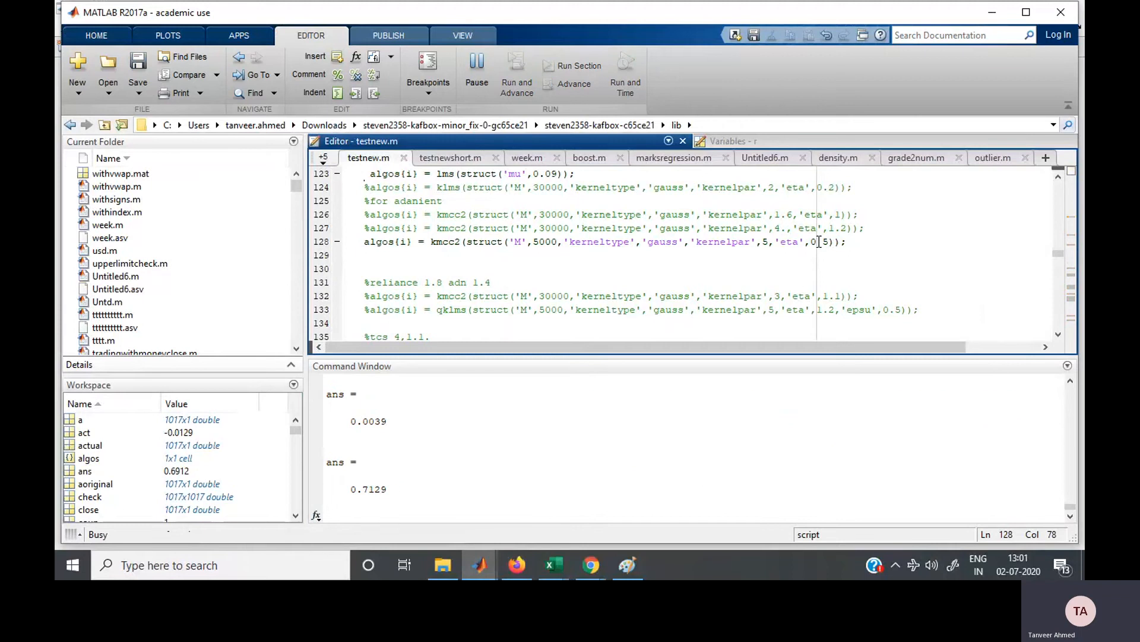
Set the kmcc2 kernelpar on line 128 to 3 and rerun the script.
key("Left")
key("Left")
key("Left")
key("Left")
key("Left")
key("Left")
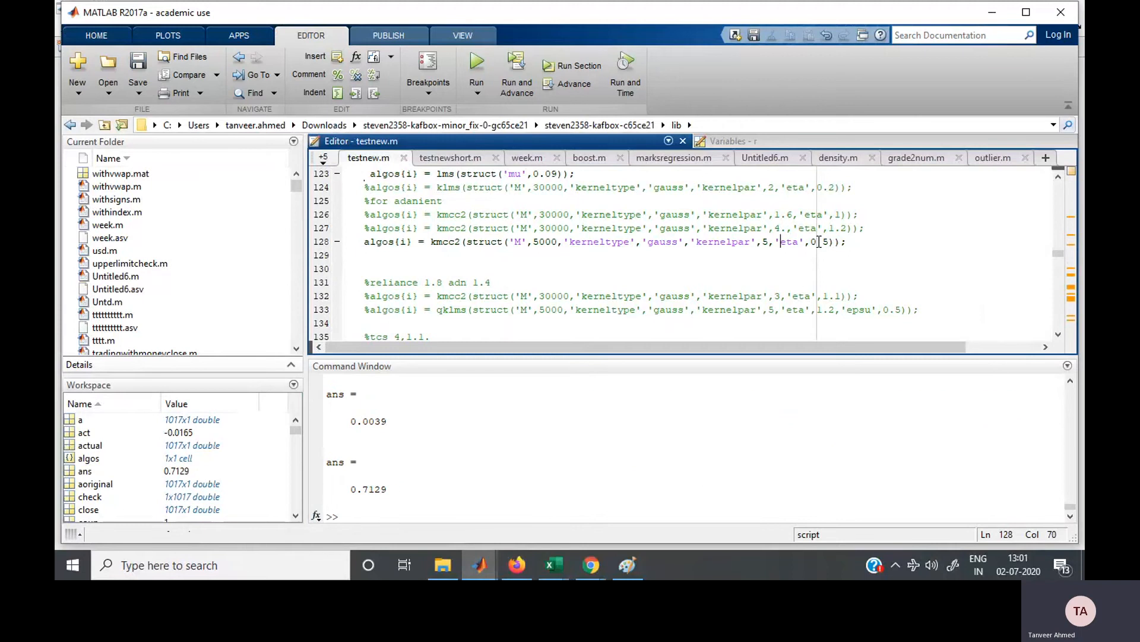
key("BackSpace")
type("3")
key("F5")
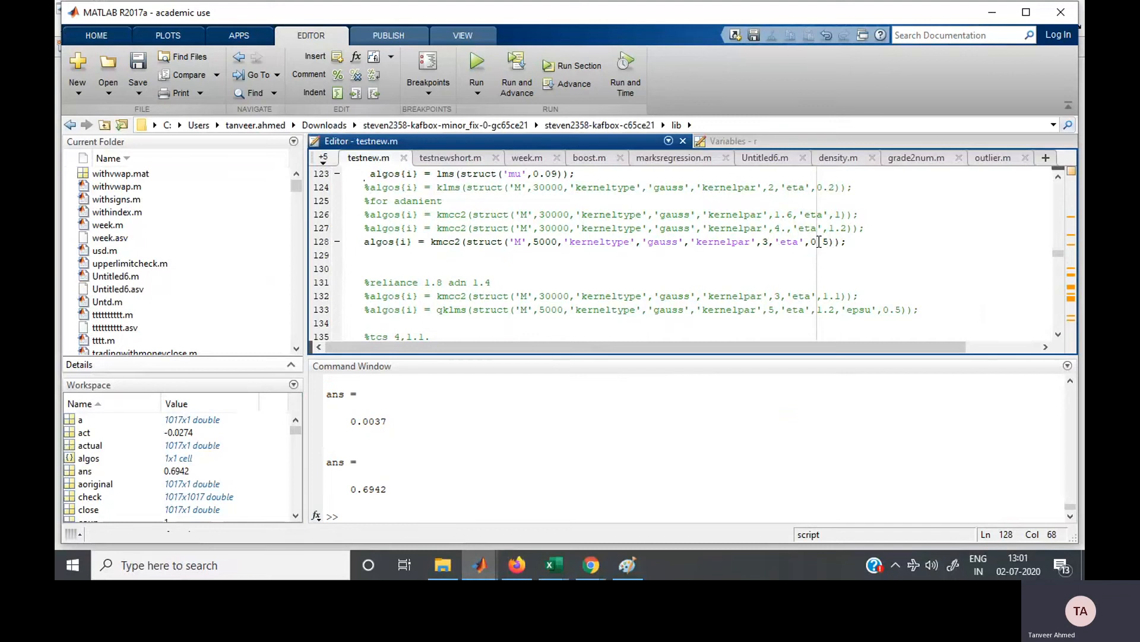
Rerun the script with the kmcc2 kernelpar on line 128 set to 2, and once more with it set to 1.
key("BackSpace")
type("2")
key("F5")
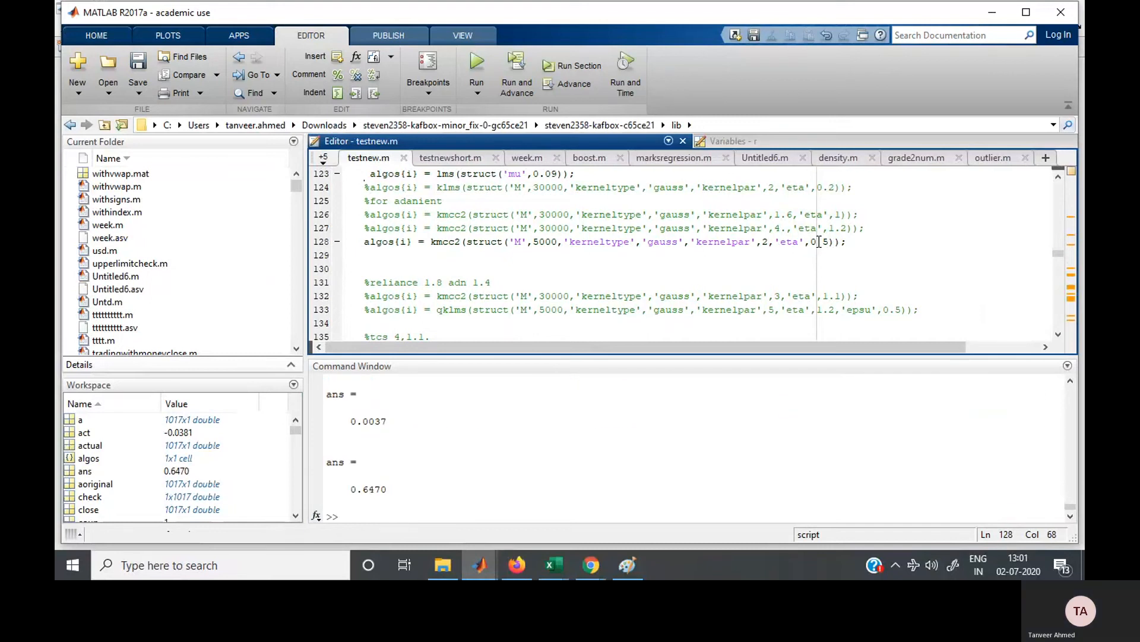
key("BackSpace")
type("1")
key("F5")
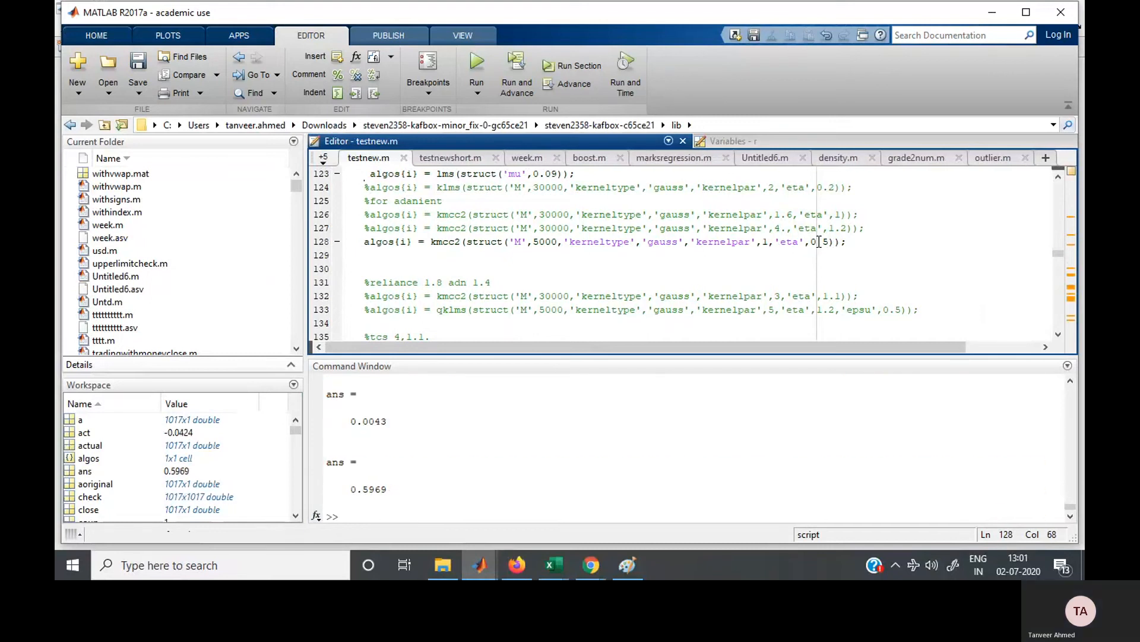
Rerun the script with the kmcc2 kernelpar on line 128 set to 7, and once more with it returned to 3.
key("BackSpace")
type("7")
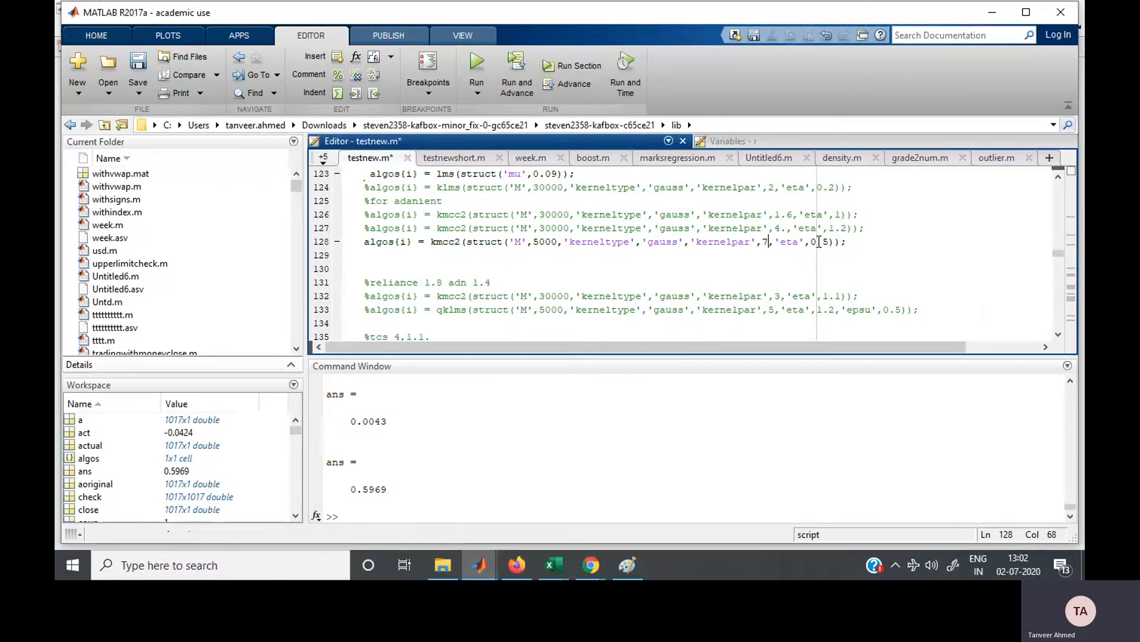
key("F5")
key("BackSpace")
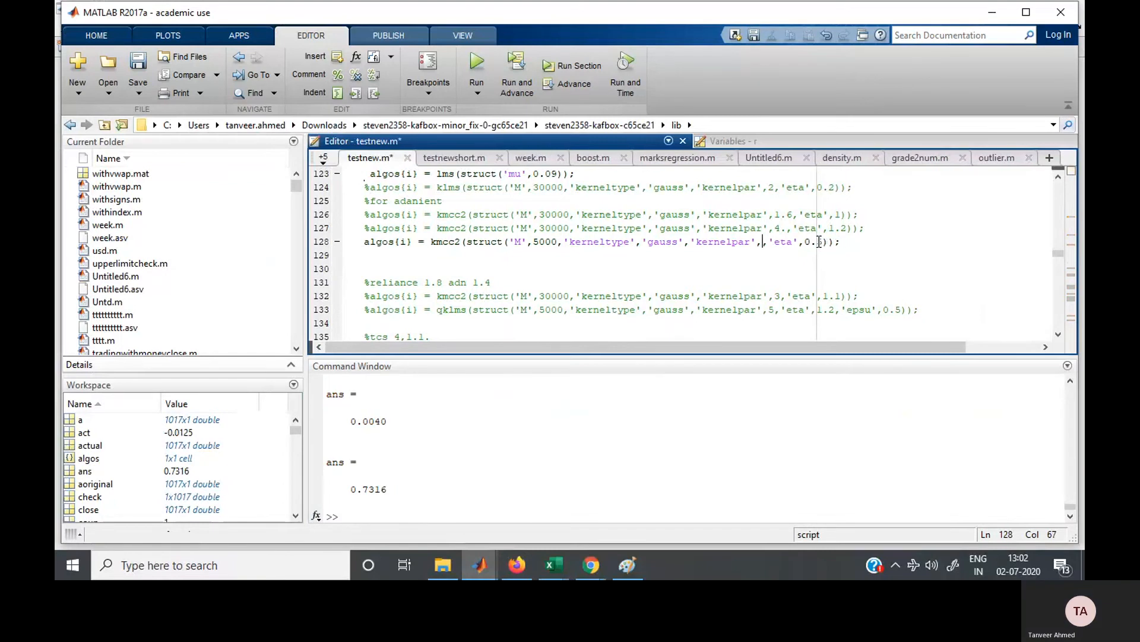
type("3")
key("F5")
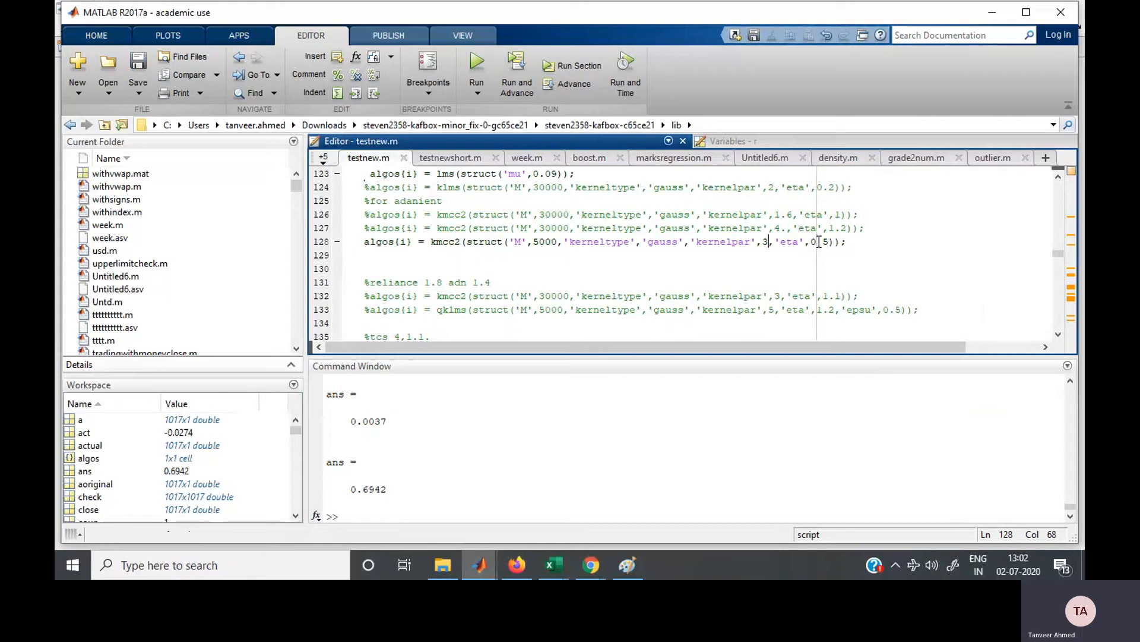
Turn plot holding off with hold off and plot the actual series with plot(y).
left_click(500, 515)
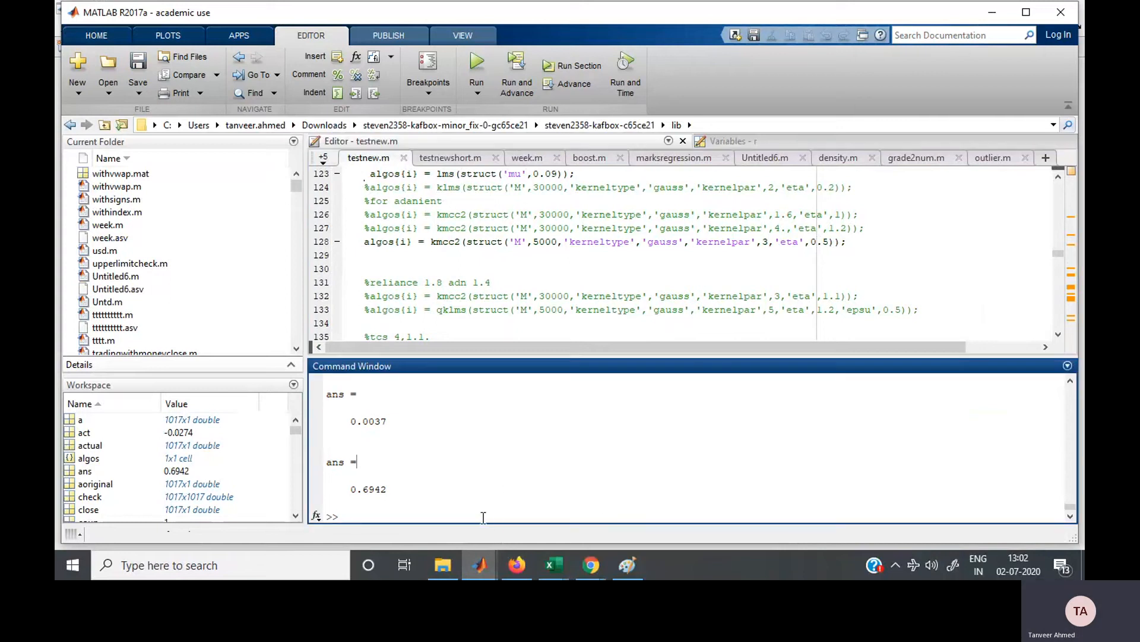
type("hold off")
key("Return")
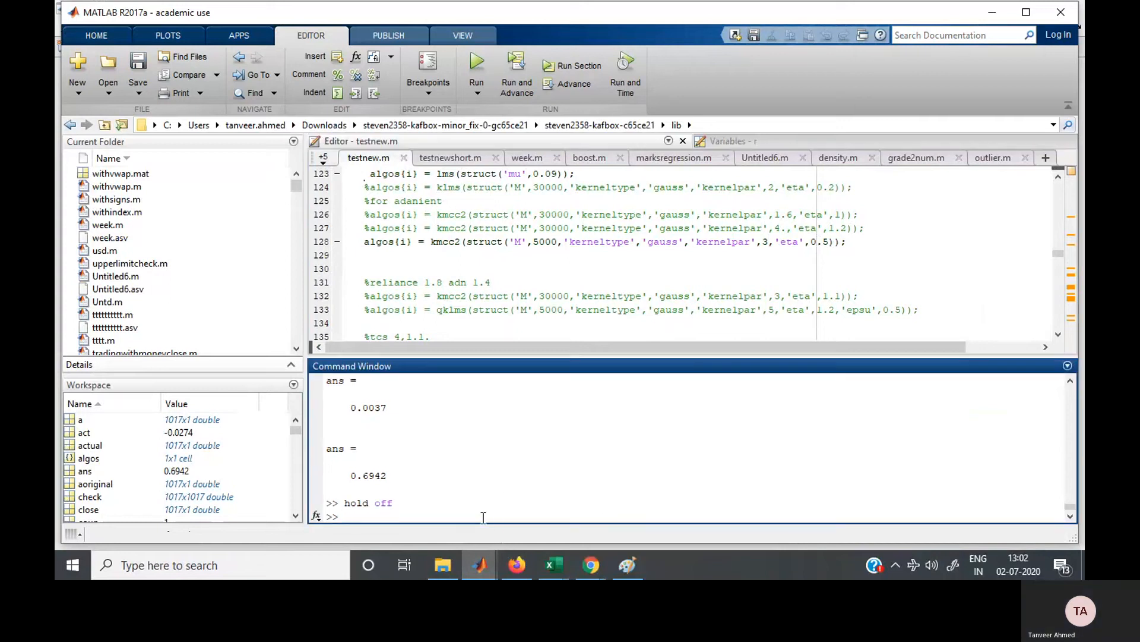
type("plot")
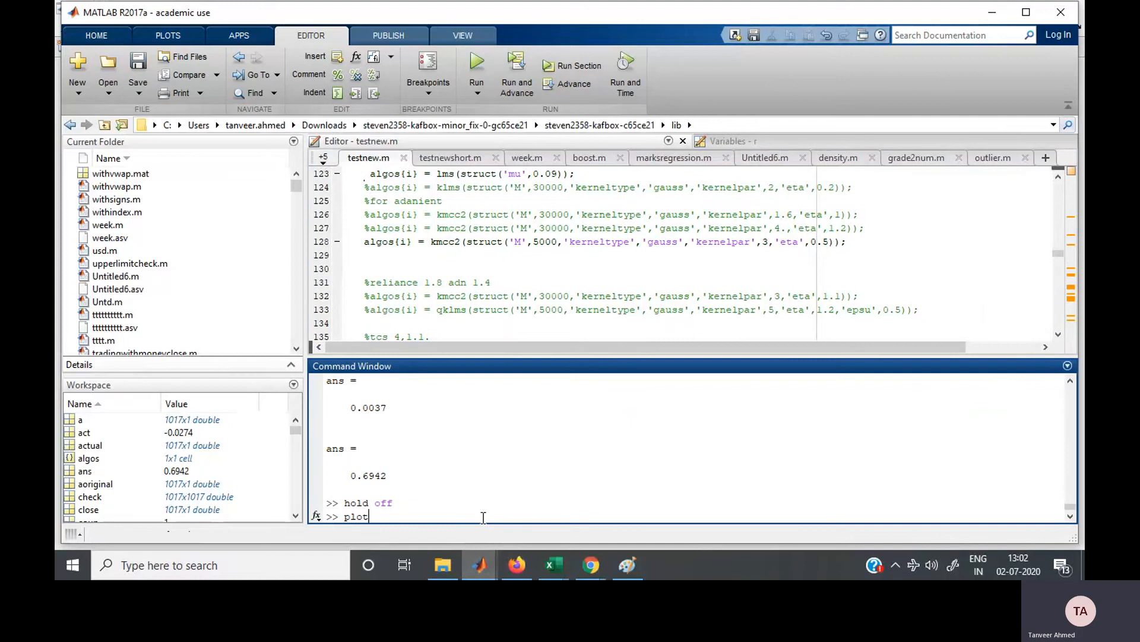
type("(y)")
key("Return")
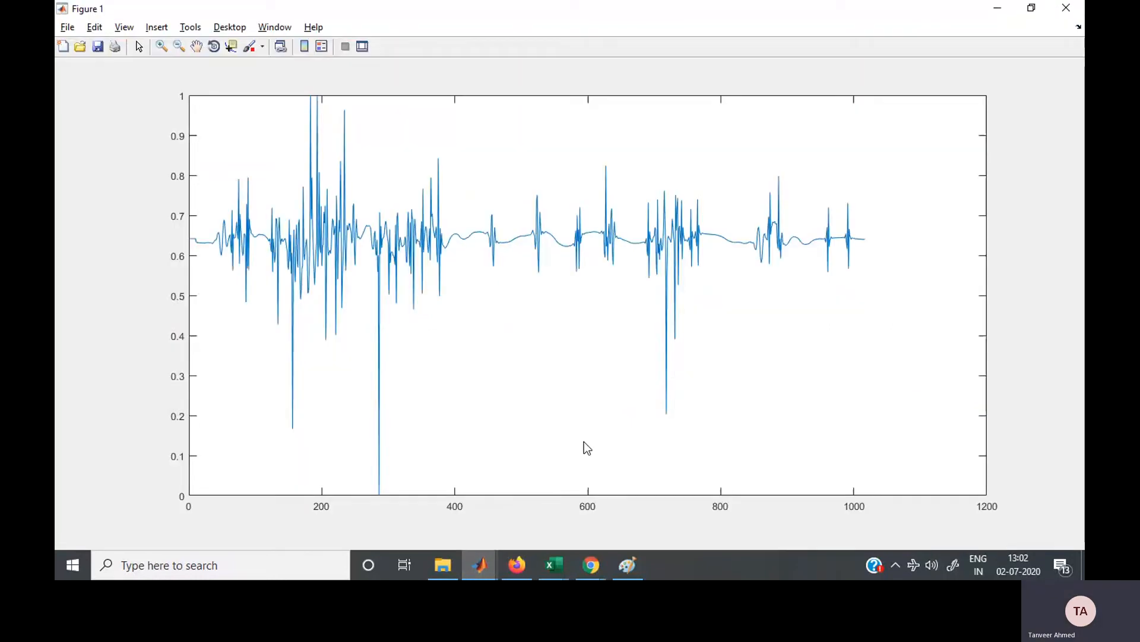
Plot the predicted series alone with plot(Y_est) and view its figure.
key("alt+Tab")
type("plot(")
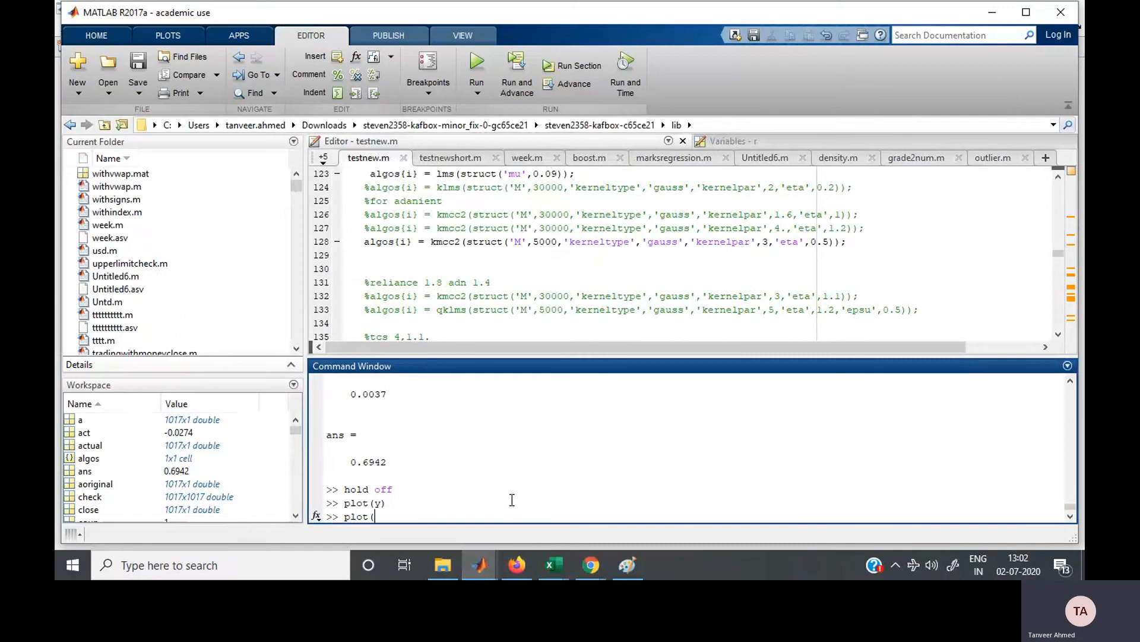
type("Y_est)")
key("Return")
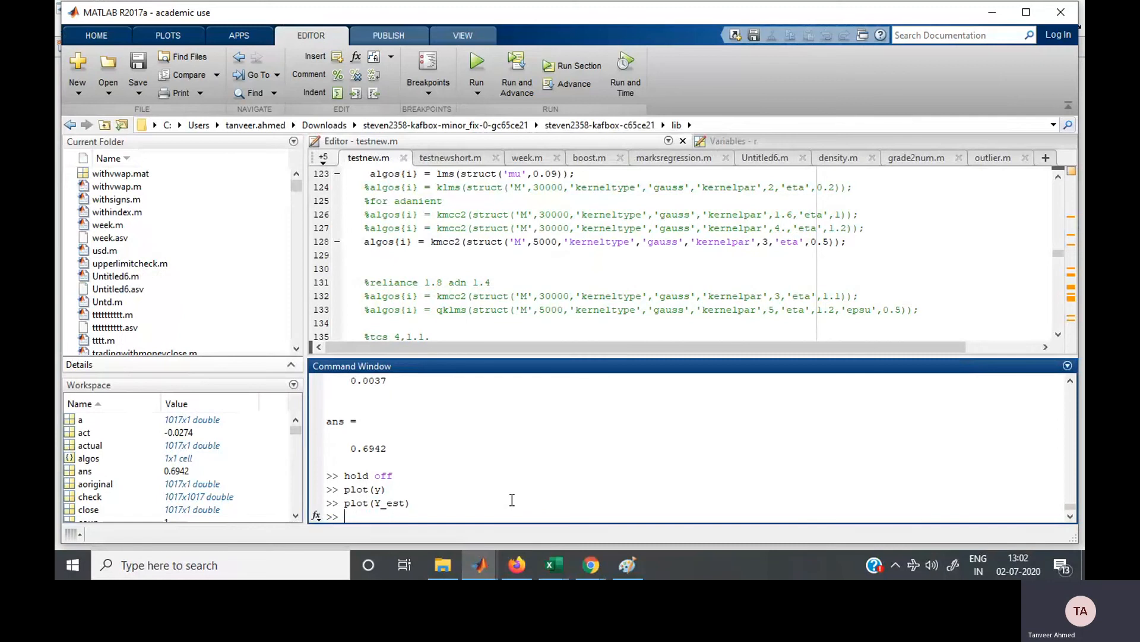
mouse_move(480, 563)
left_click(518, 533)
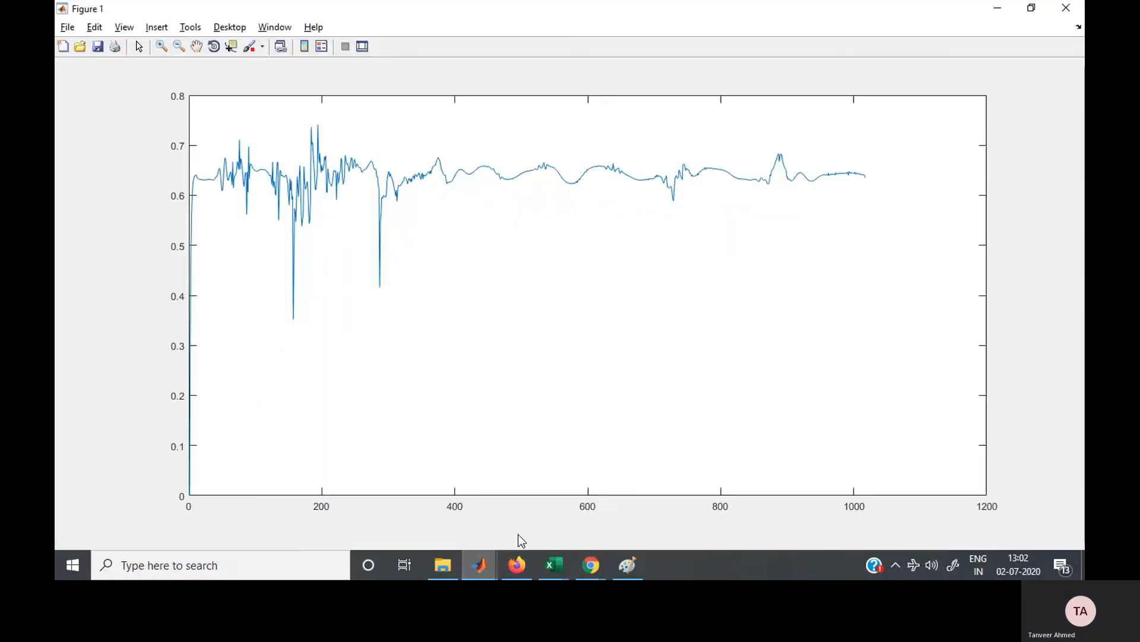
Plot y again, turn hold on, and overlay Y_est on the same figure for comparison.
key("alt+Tab")
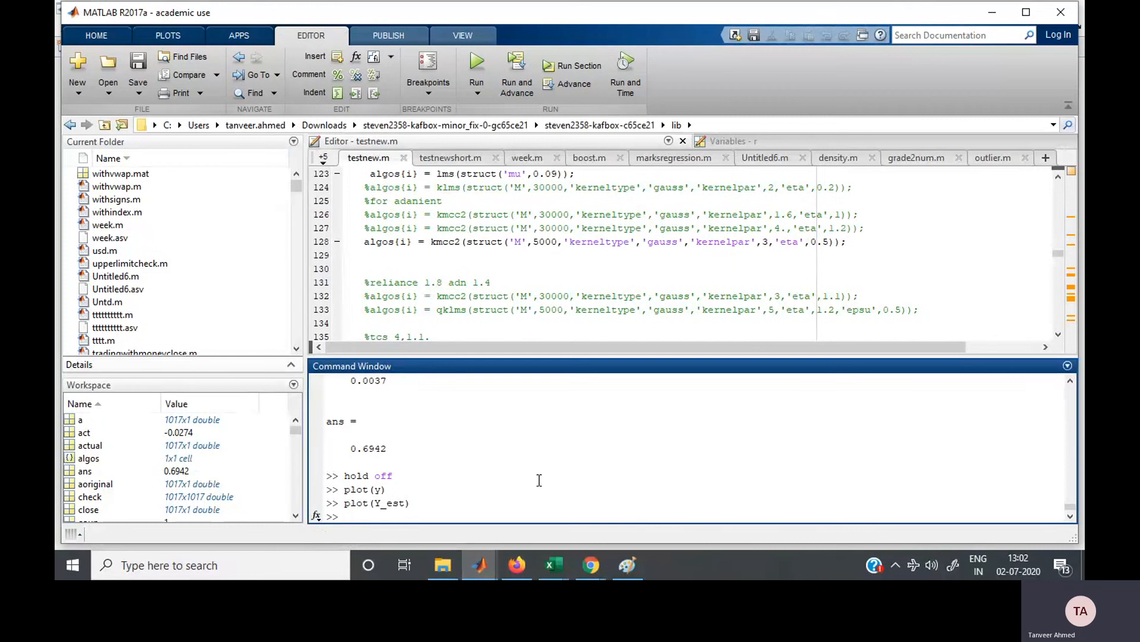
type("plot(y)")
key("Return")
type("hold ")
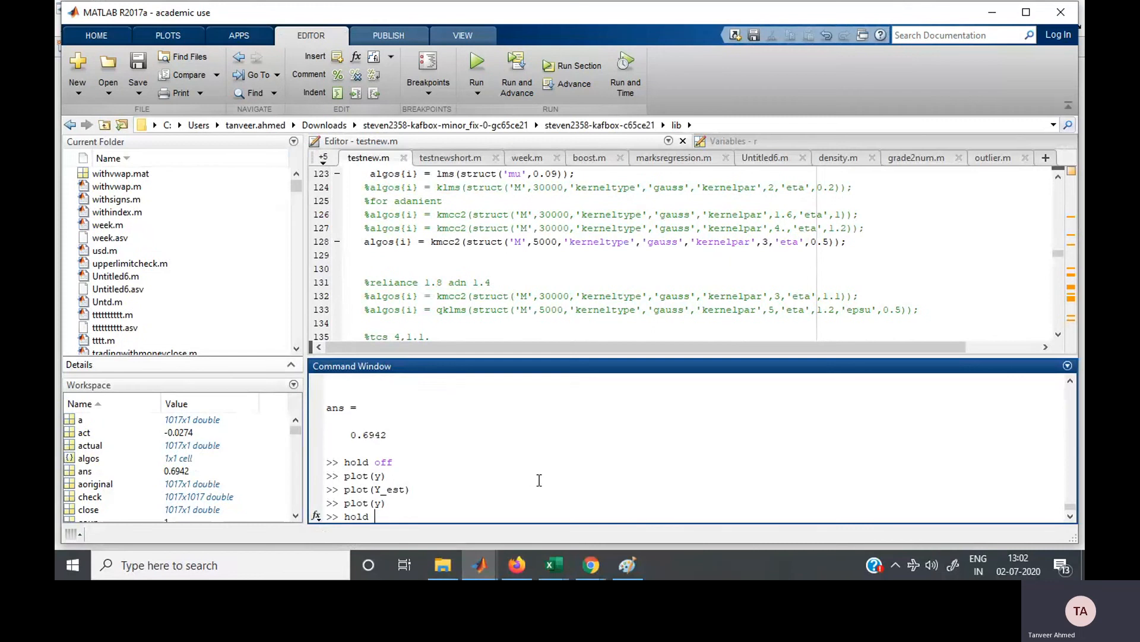
type("on")
key("Return")
type("plot(Y")
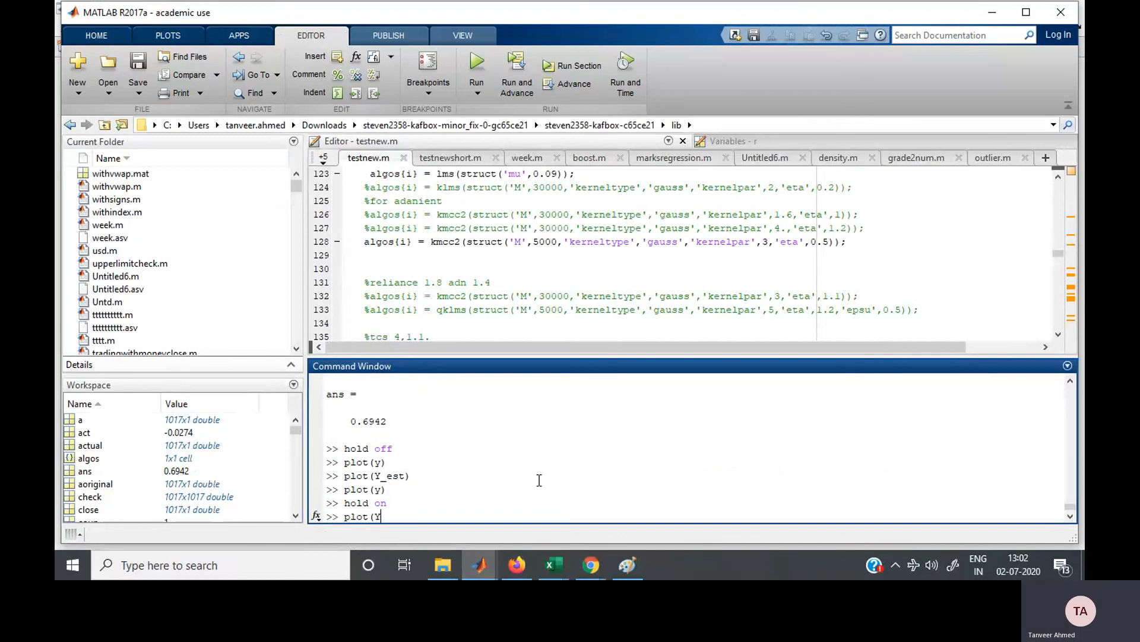
type("_est)")
key("Return")
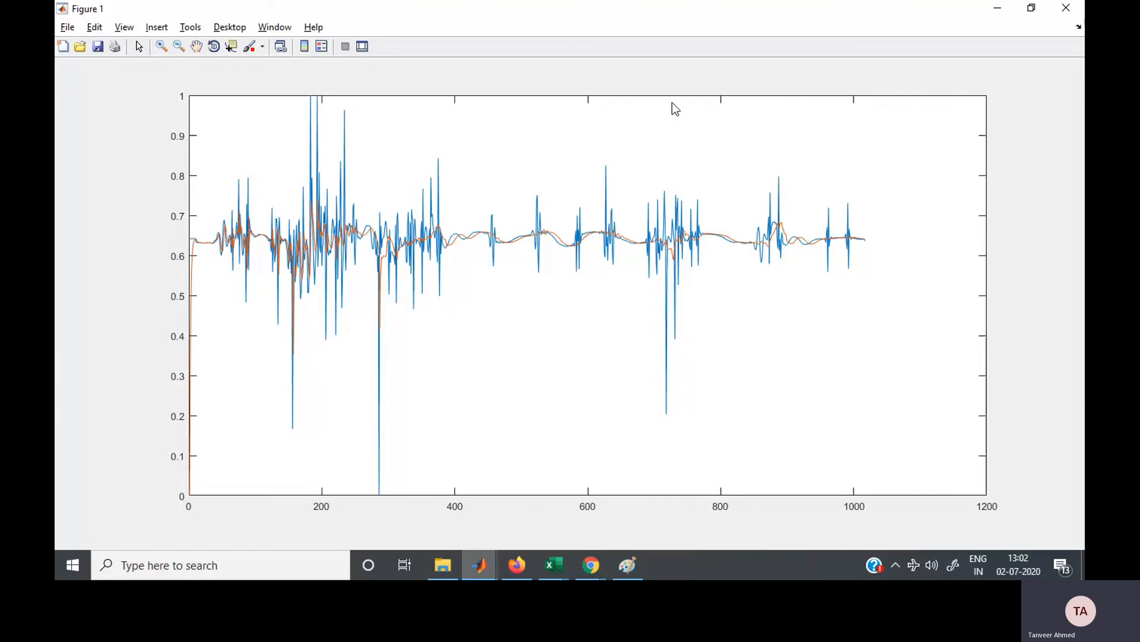
Return to testnew.m and review the script from the data normalisation through the algorithm list to the final error calculations.
double_click(827, 9)
left_click(827, 253)
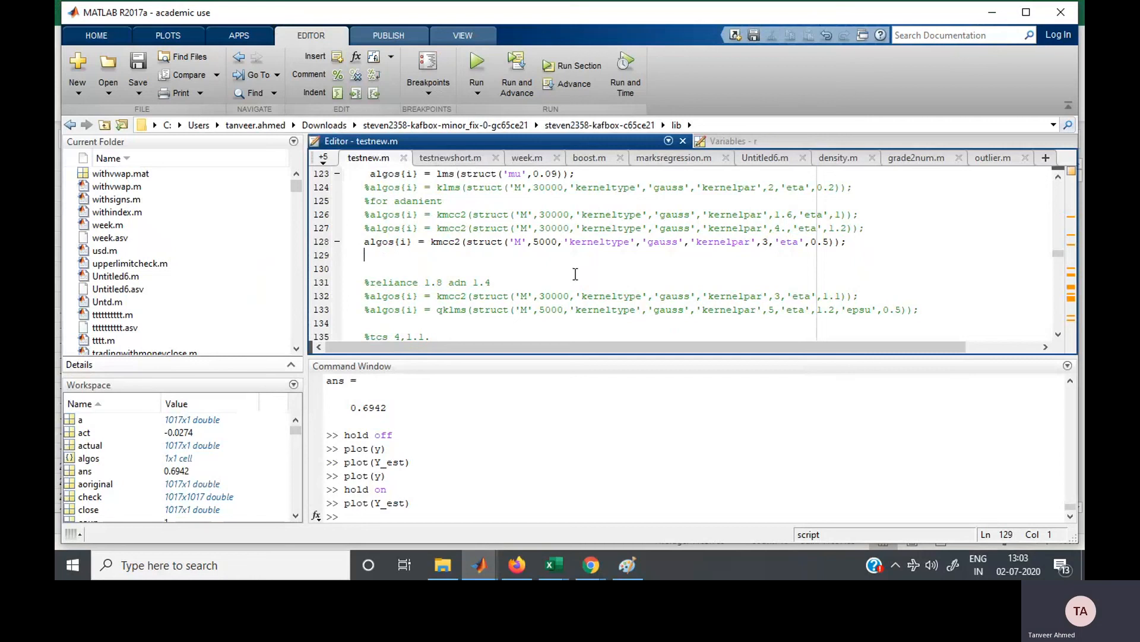
scroll(592, 285, "up", 4)
scroll(592, 296, "up", 12)
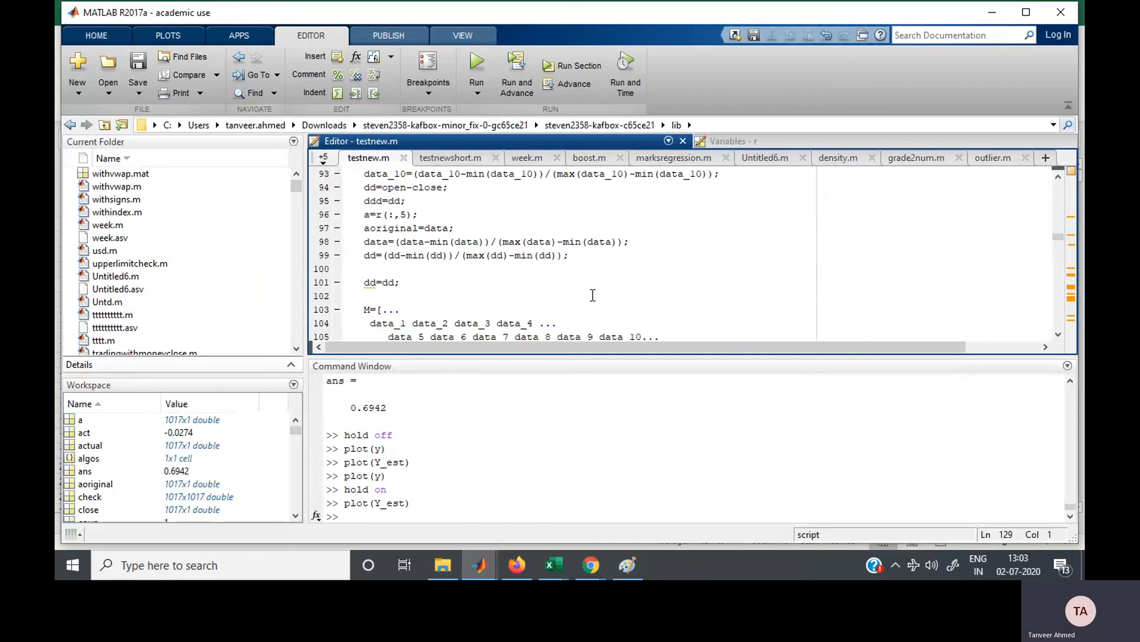
scroll(593, 295, "down", 7)
scroll(592, 295, "down", 20)
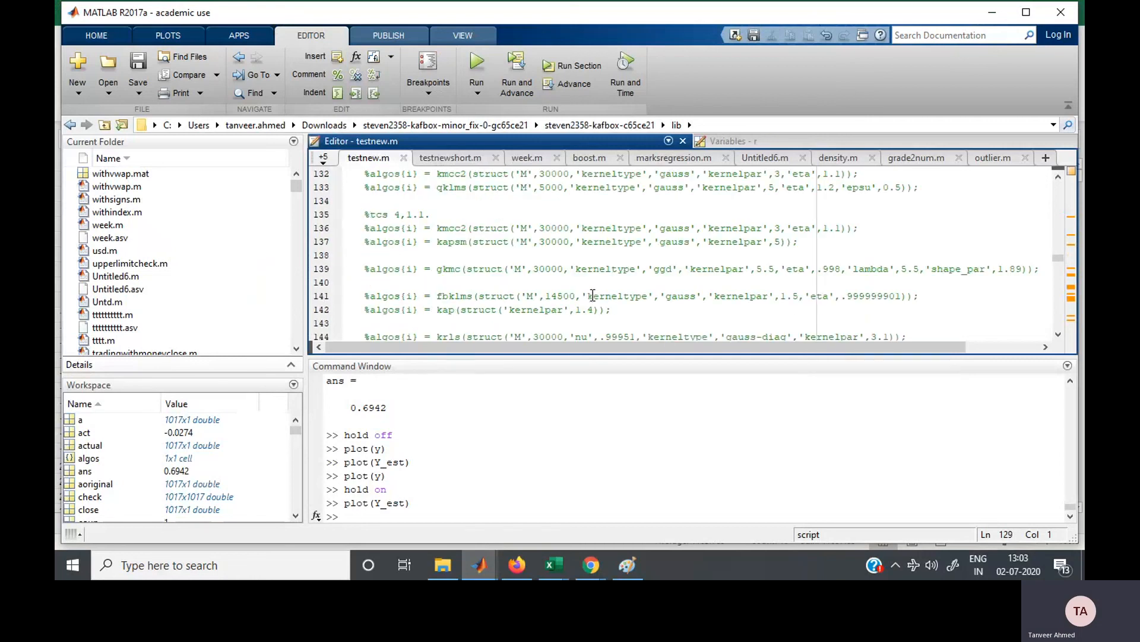
scroll(592, 295, "down", 11)
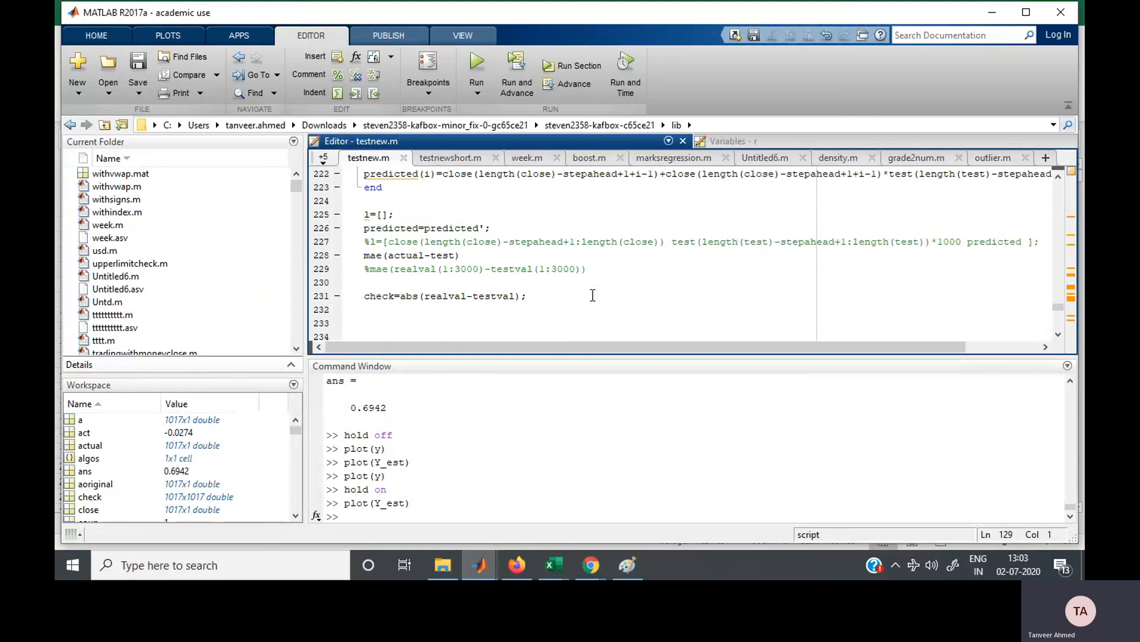
scroll(588, 295, "down", 4)
scroll(589, 296, "up", 4)
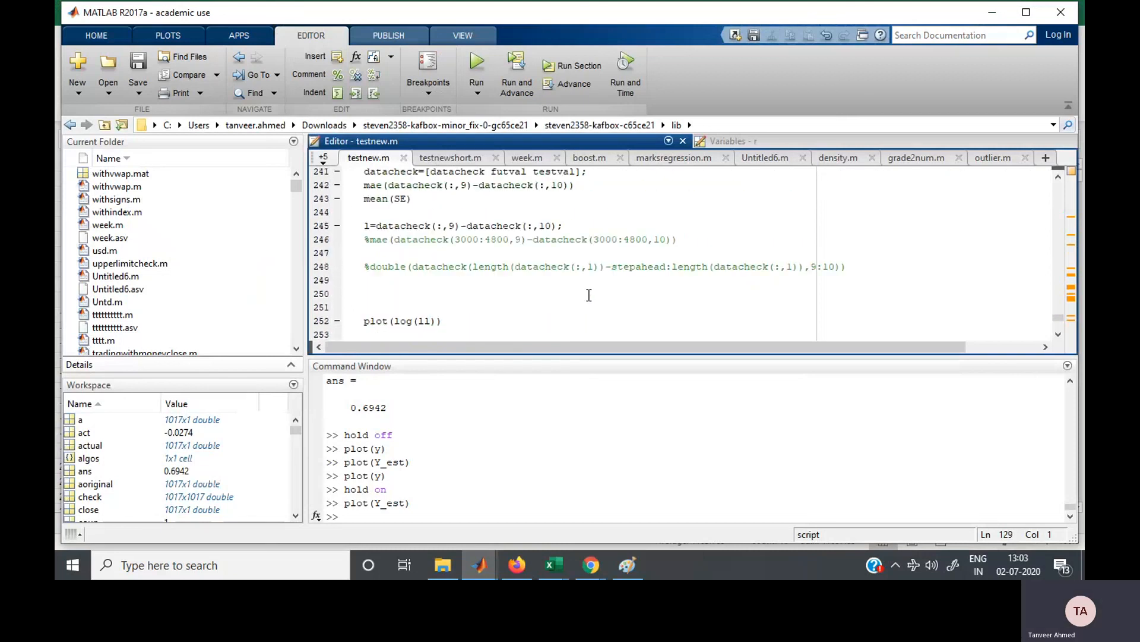